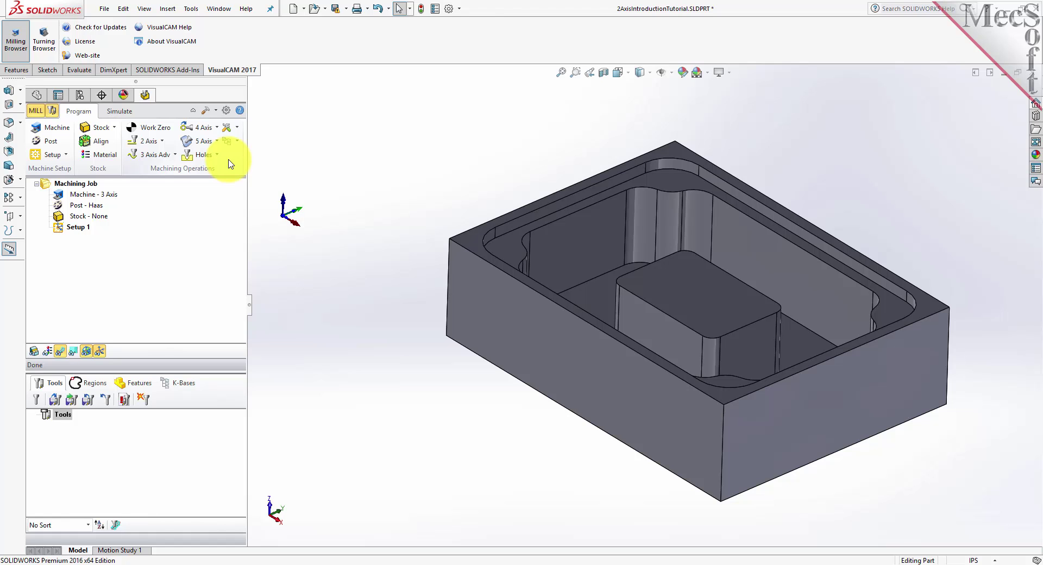
Step: Define the machine tool manually as a 3 Axis machine
click(57, 134)
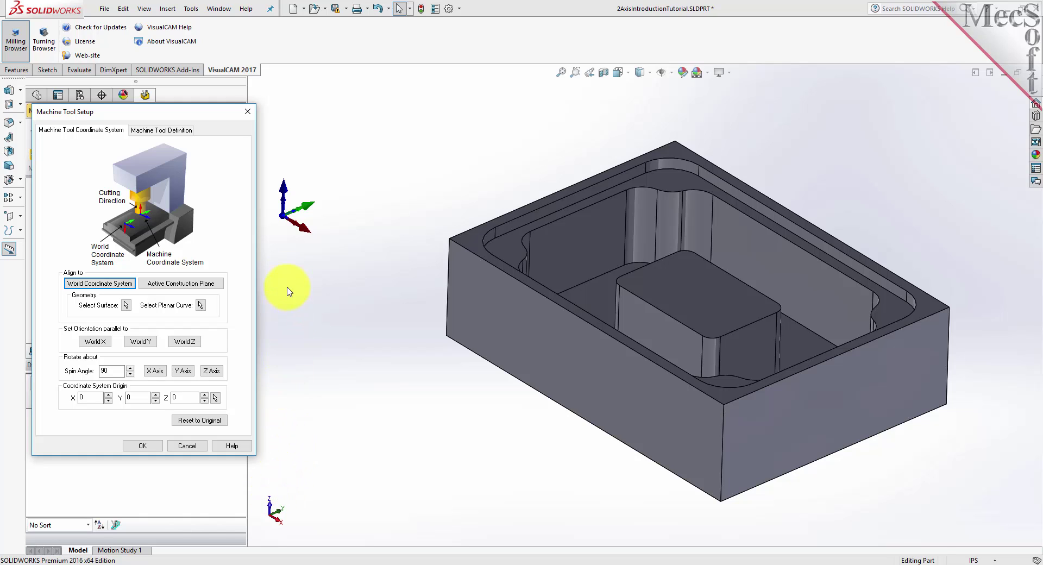
click(177, 133)
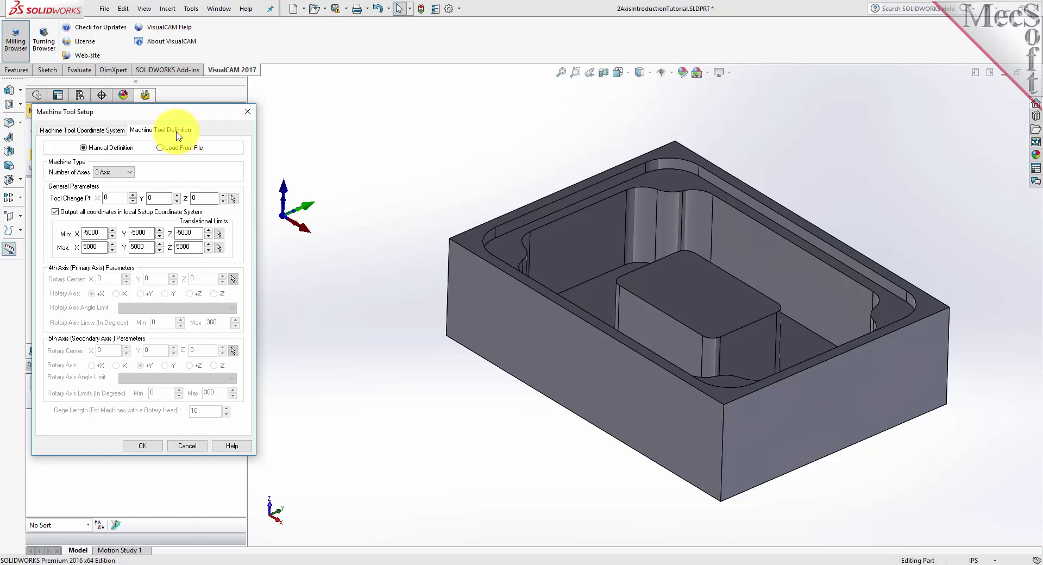
click(129, 172)
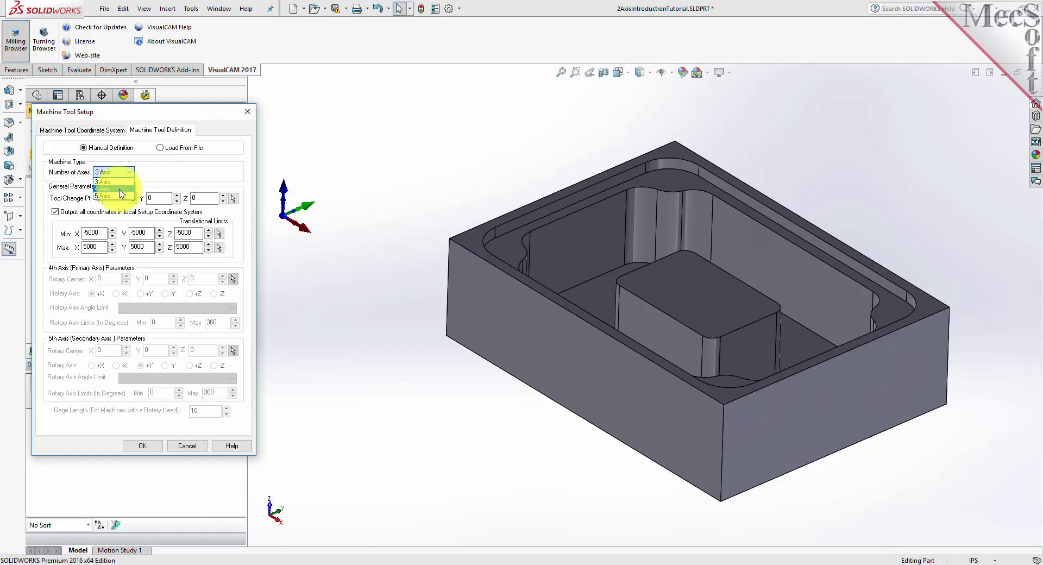
click(117, 182)
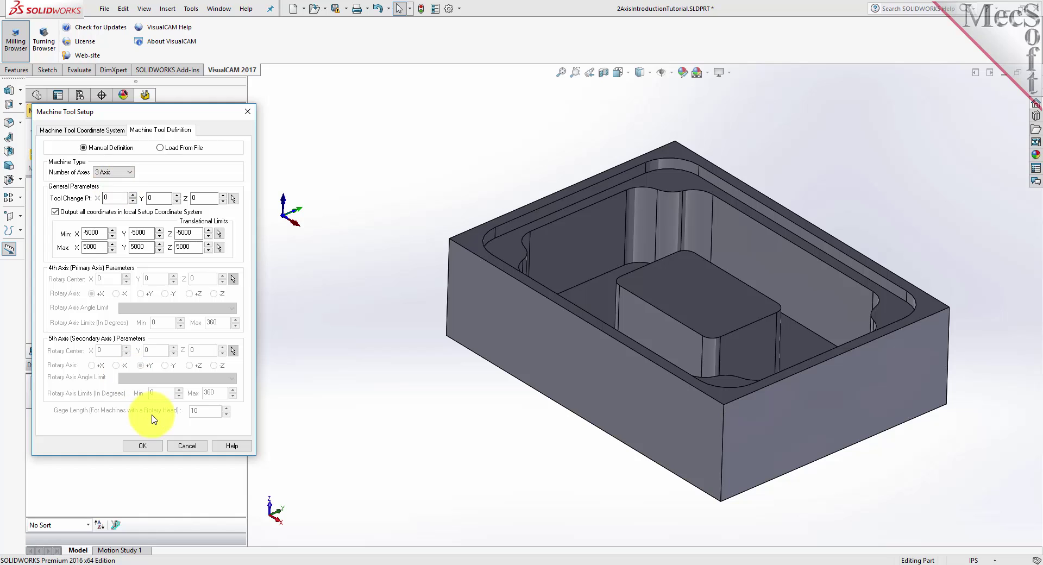
click(143, 445)
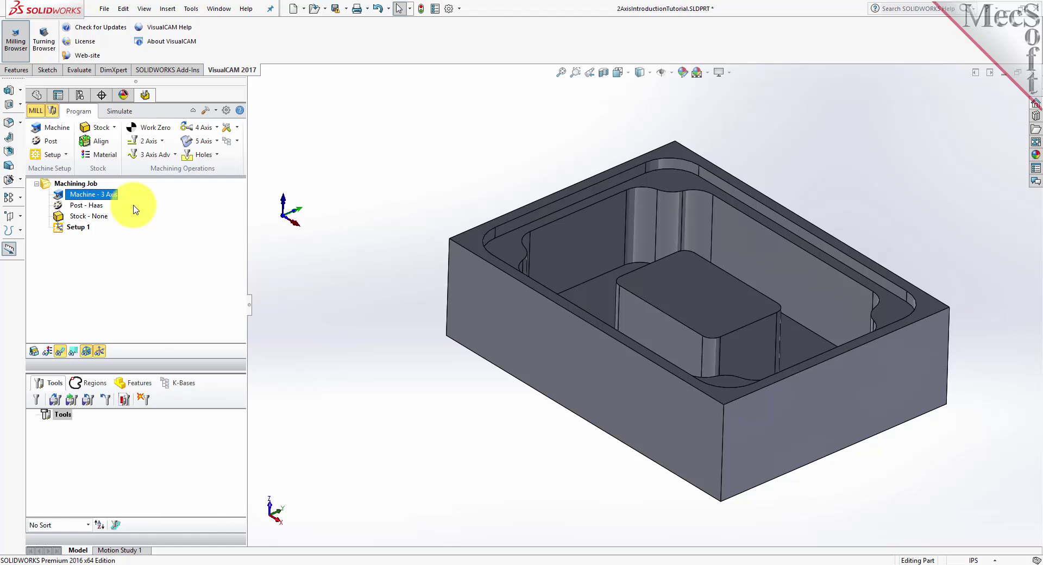
Step: Set the post-processor to Haas with .nc as the posted file extension
click(55, 143)
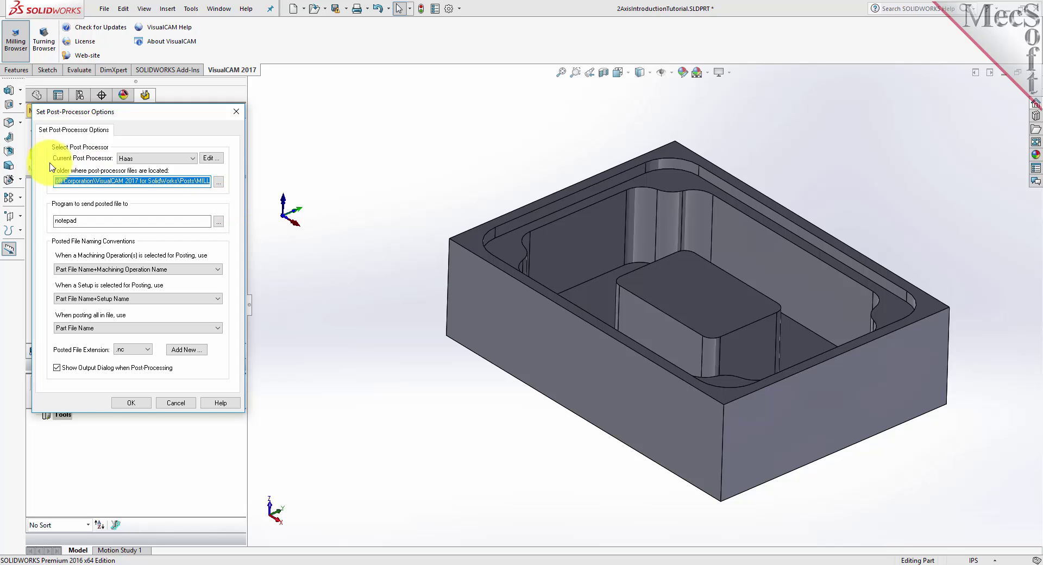
click(187, 158)
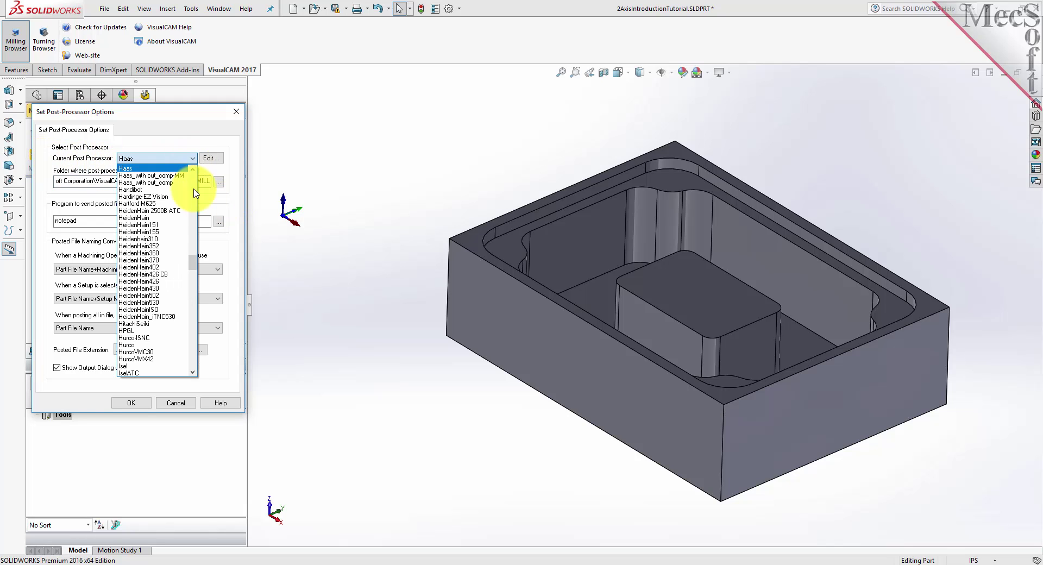
scroll(196, 255, down, 2)
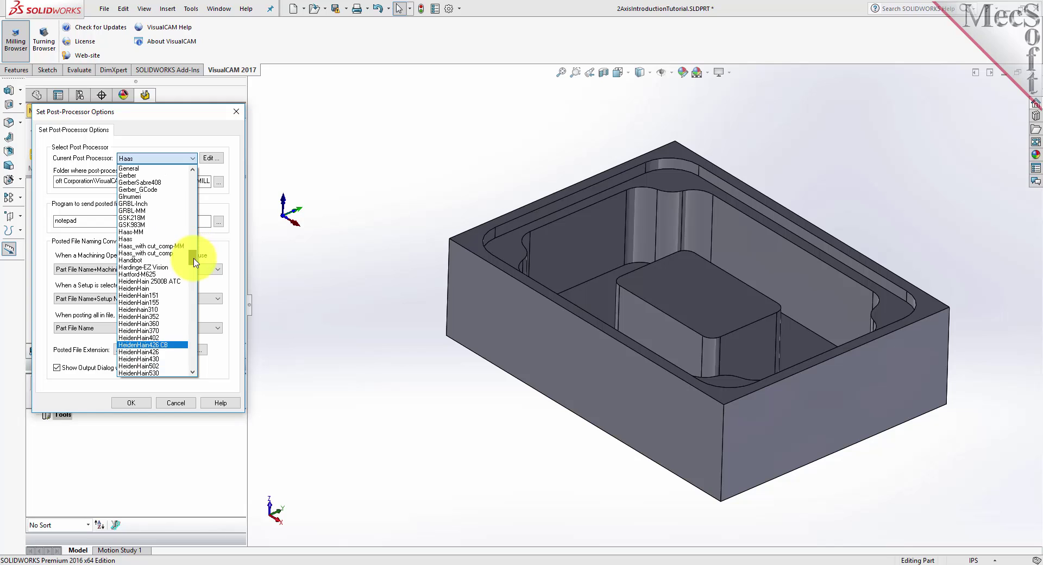
click(145, 240)
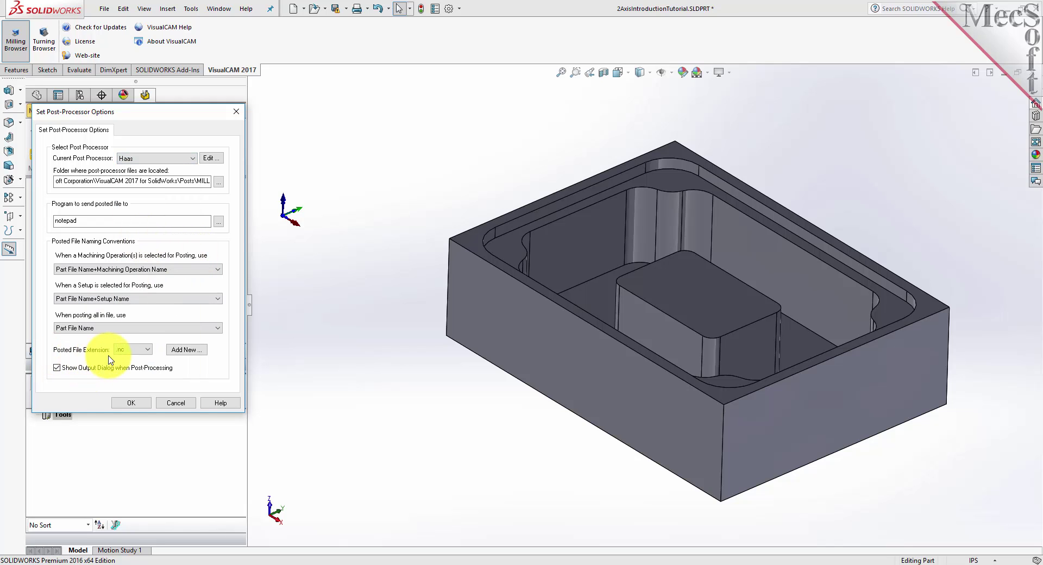
click(142, 350)
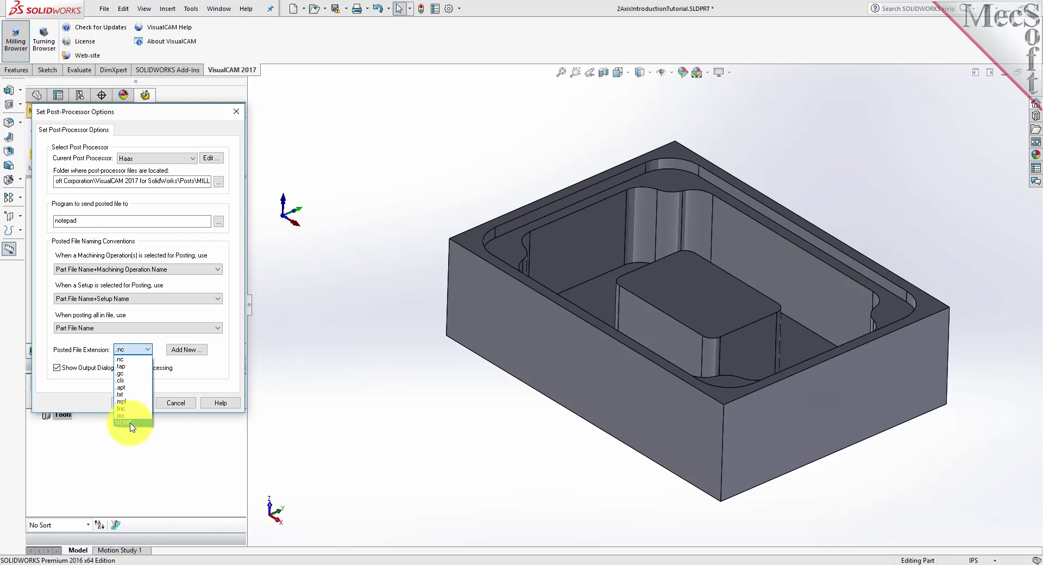
click(132, 359)
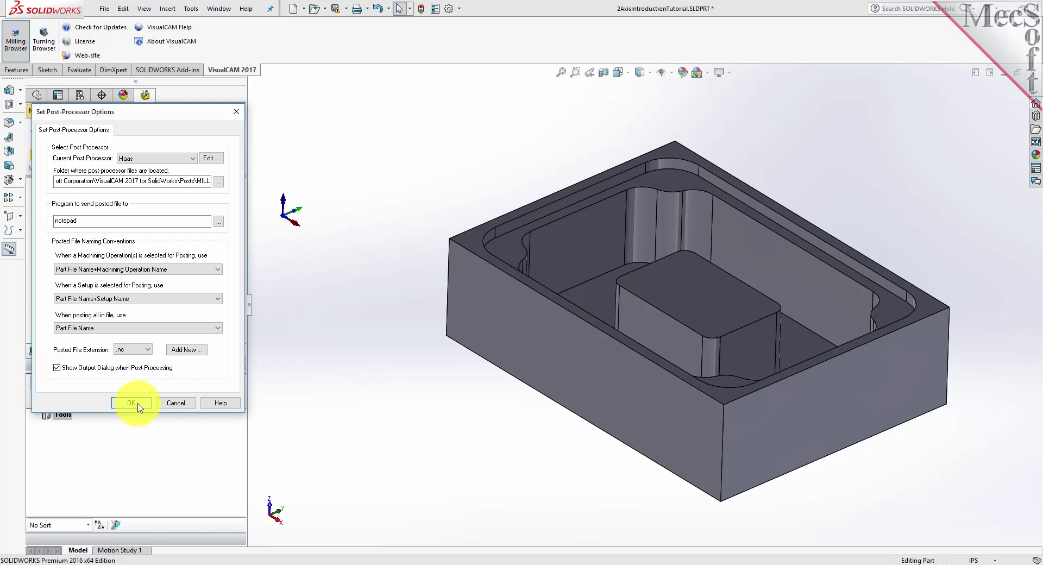
click(175, 403)
click(64, 205)
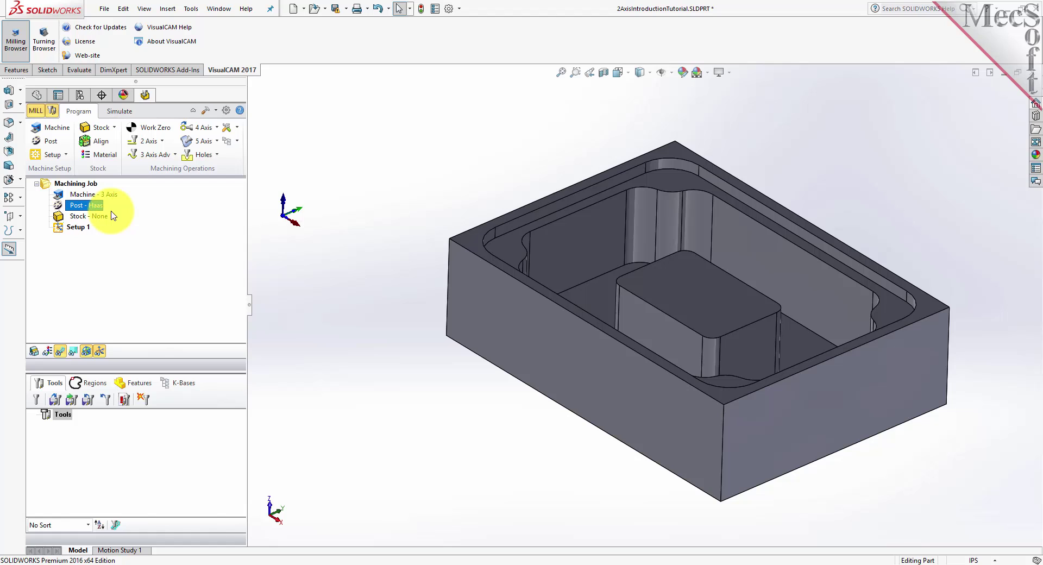
click(70, 227)
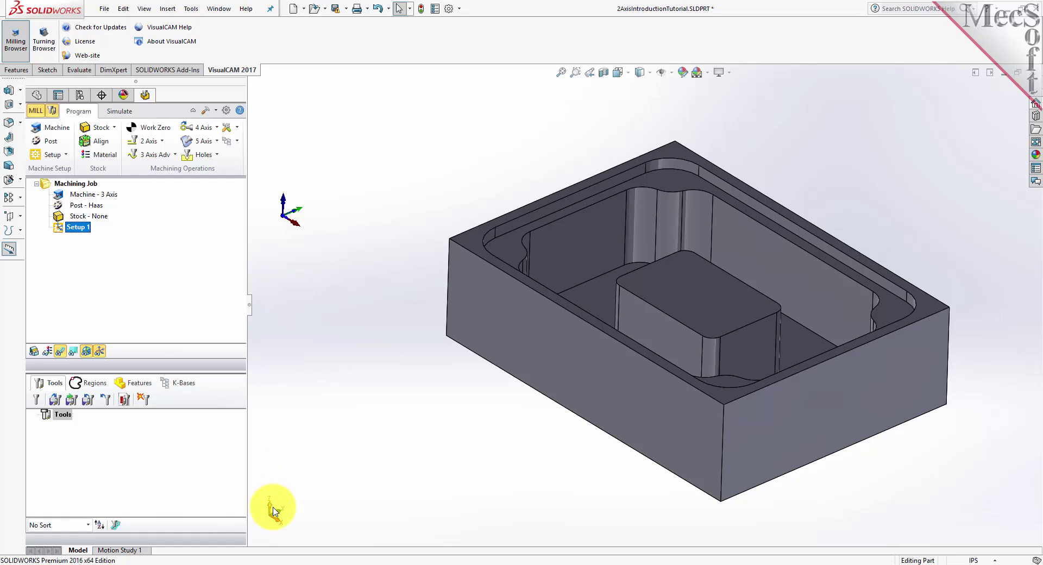
click(100, 352)
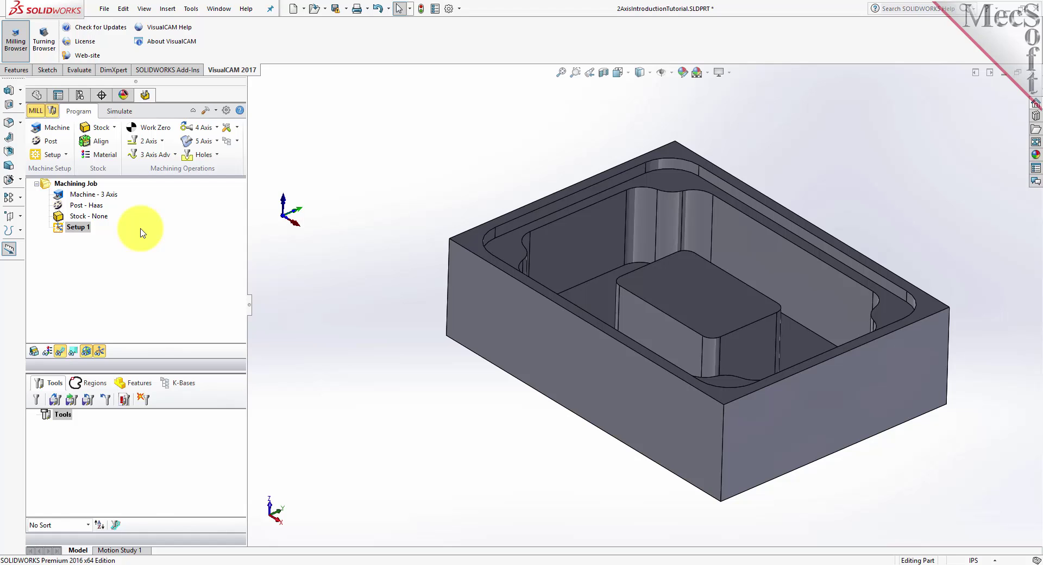
Step: Create a box stock from the model bounding box with a height of 2.5, anchored at its lower front-left corner
click(114, 128)
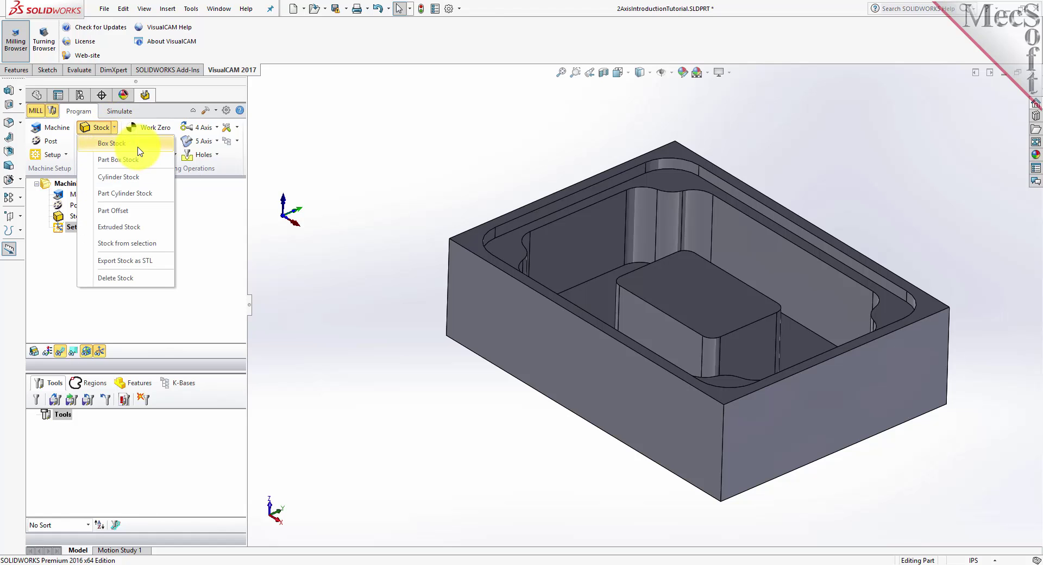
click(138, 145)
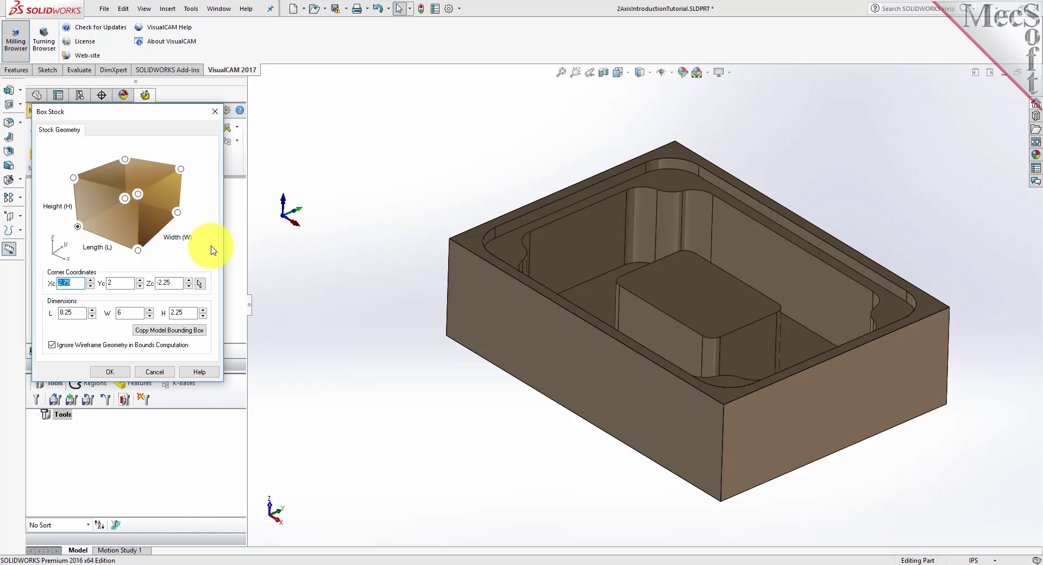
click(172, 330)
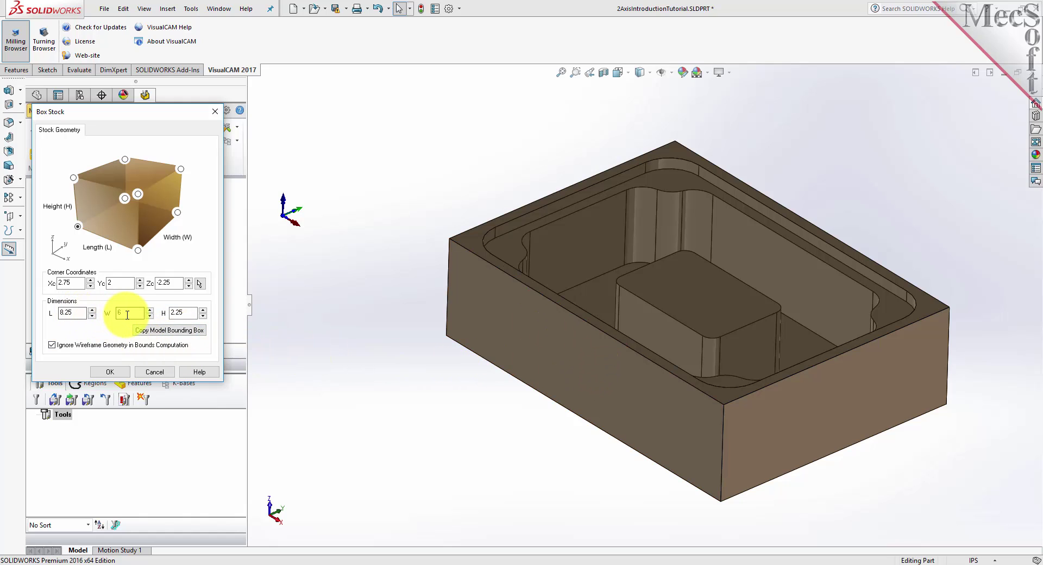
double_click(189, 312)
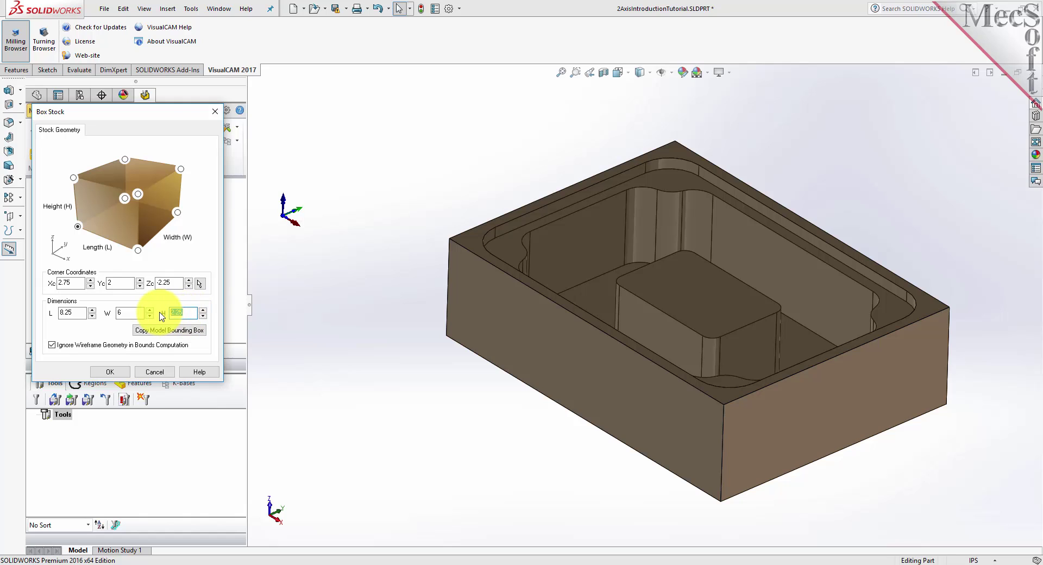
text(2.5)
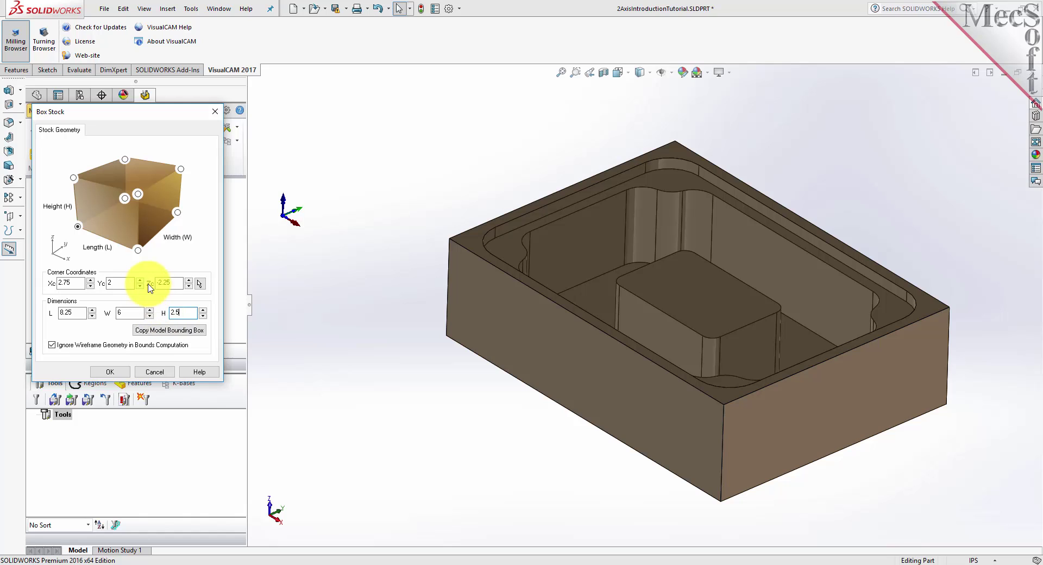
click(79, 228)
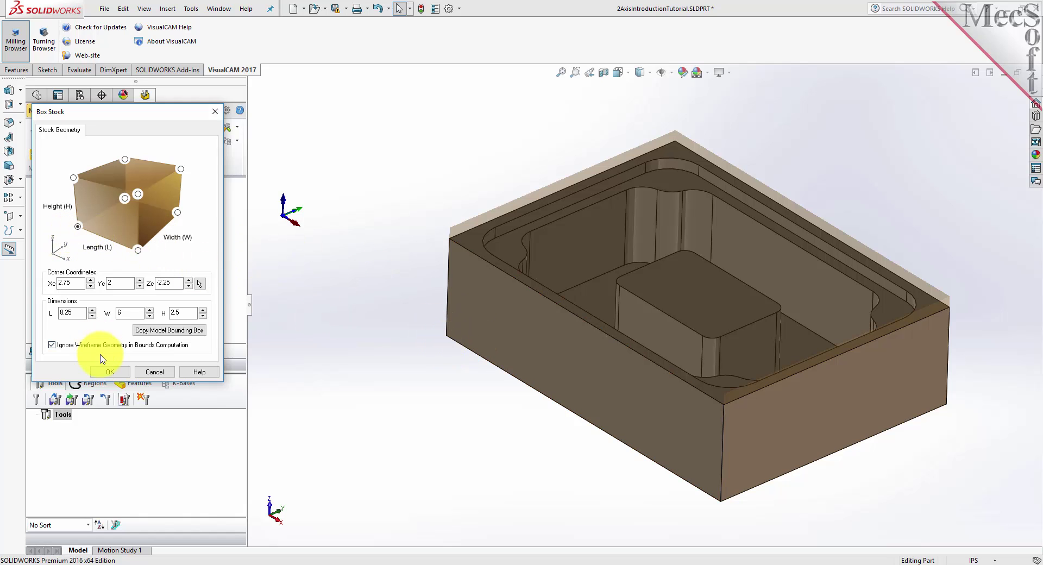
click(110, 371)
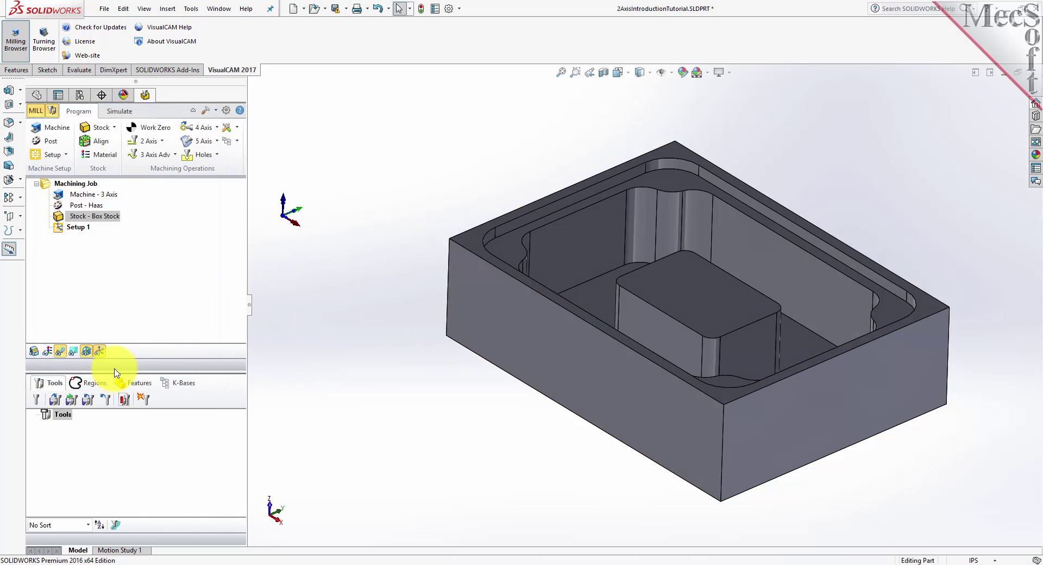
Step: Turn on the display of the box stock around the part
click(62, 216)
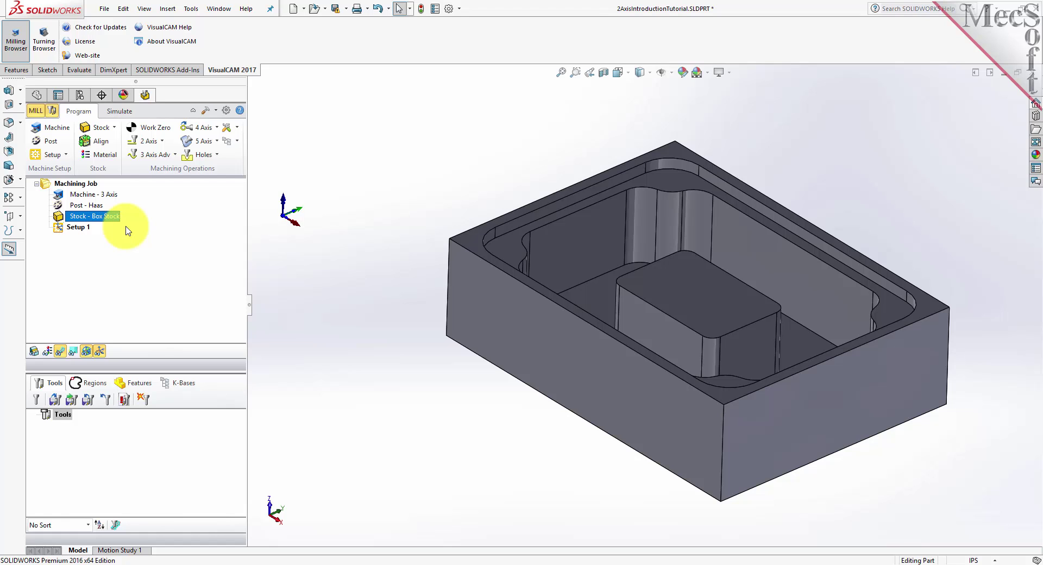
click(35, 351)
click(34, 352)
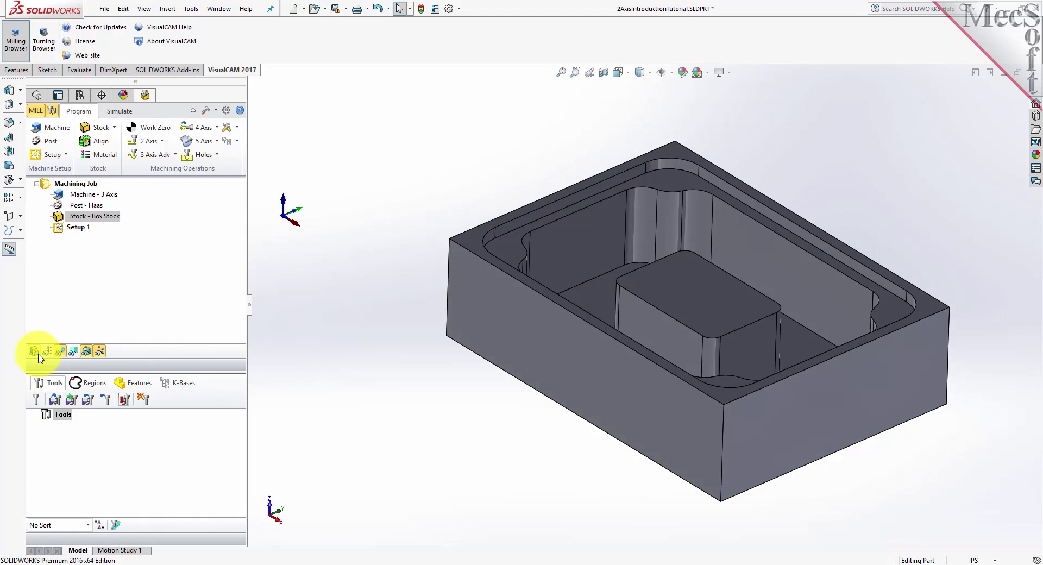
click(36, 352)
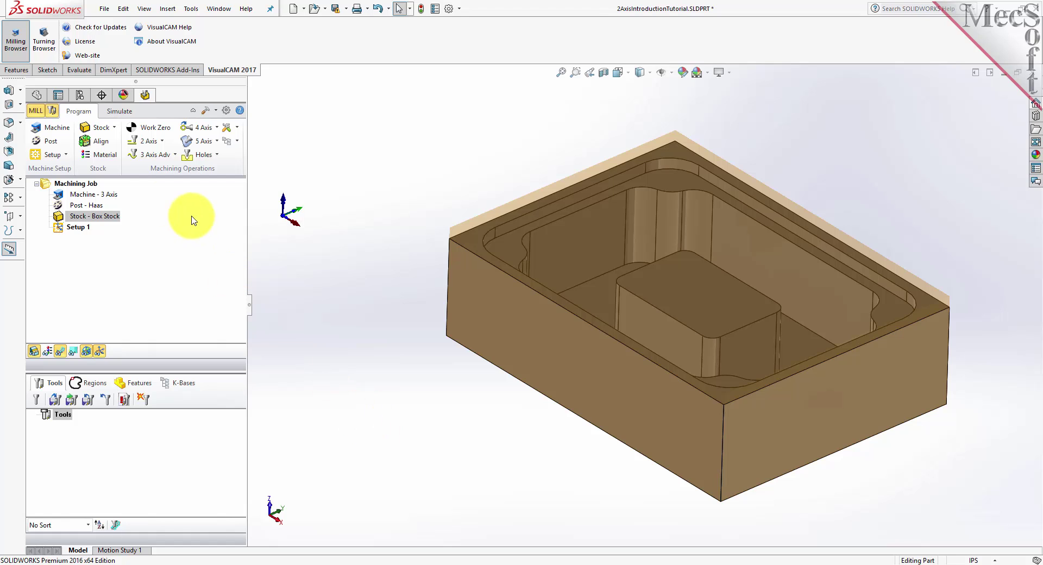
Step: Align the stock to the part with Bottom for Z alignment and Center for XY alignment
click(107, 146)
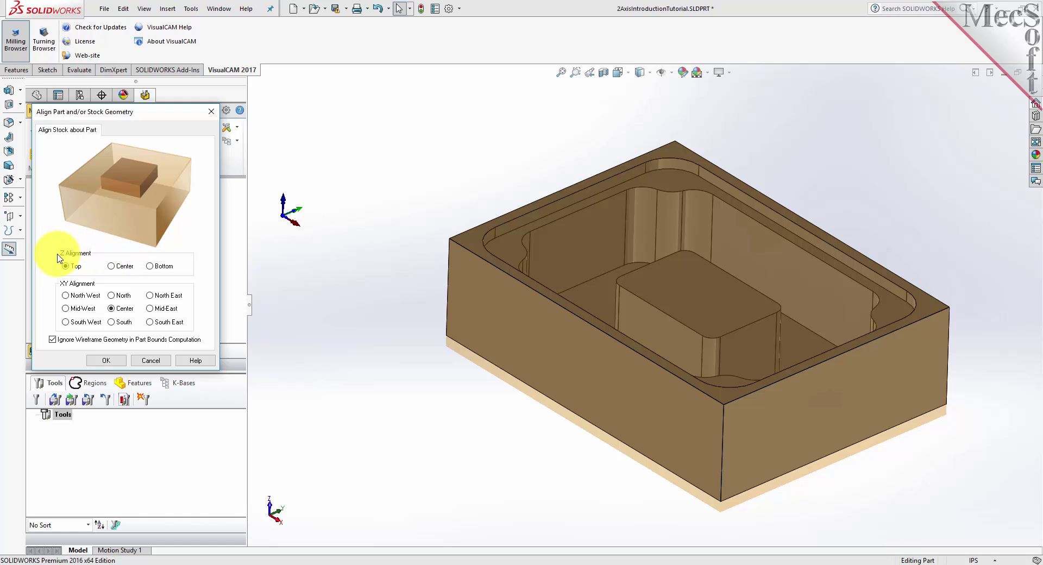
click(150, 266)
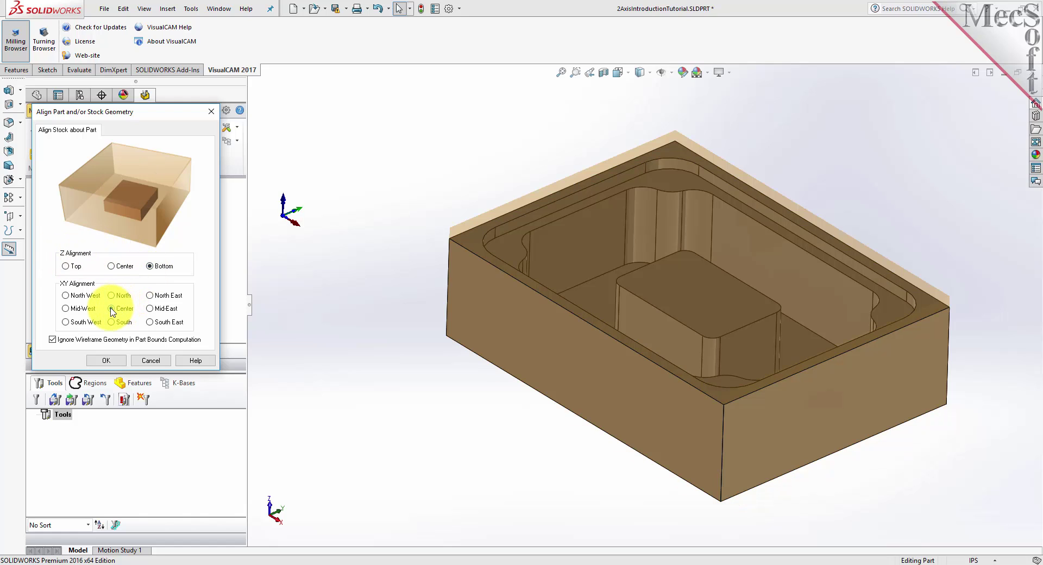
click(111, 361)
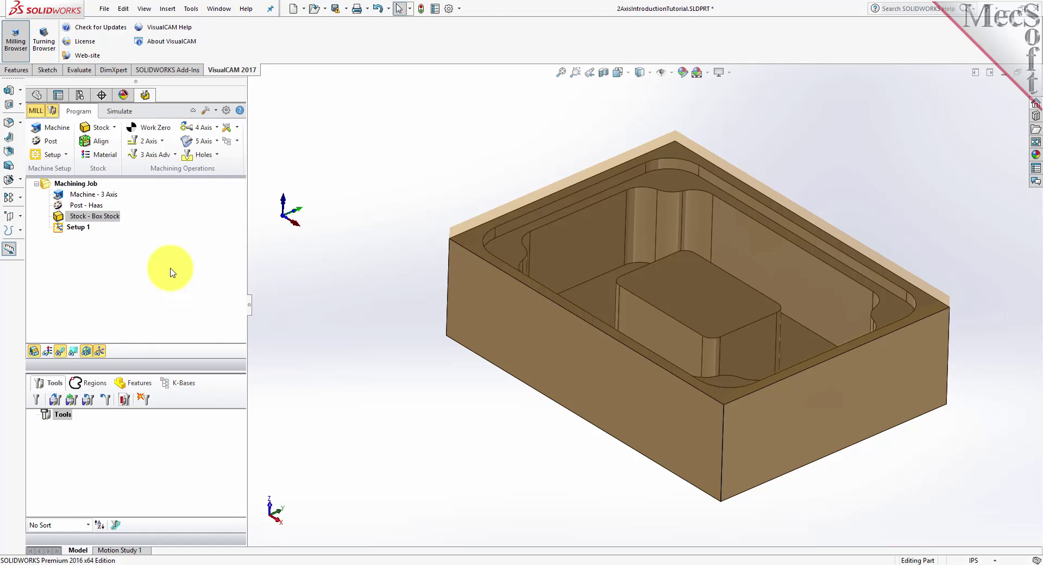
Step: Assign ALUMINUM - 6061 as the stock material
click(109, 156)
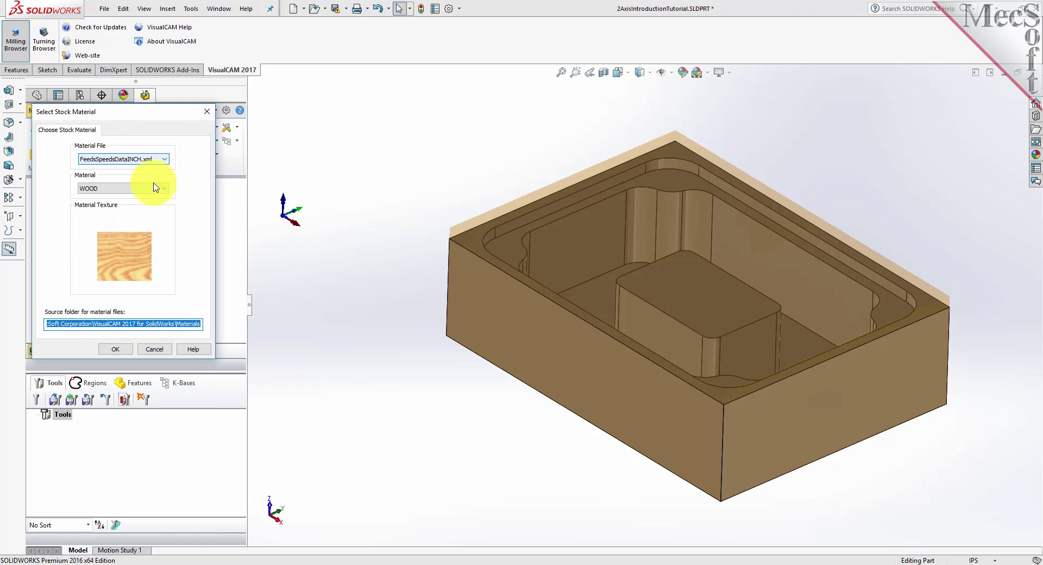
click(157, 188)
drag(166, 297, 169, 209)
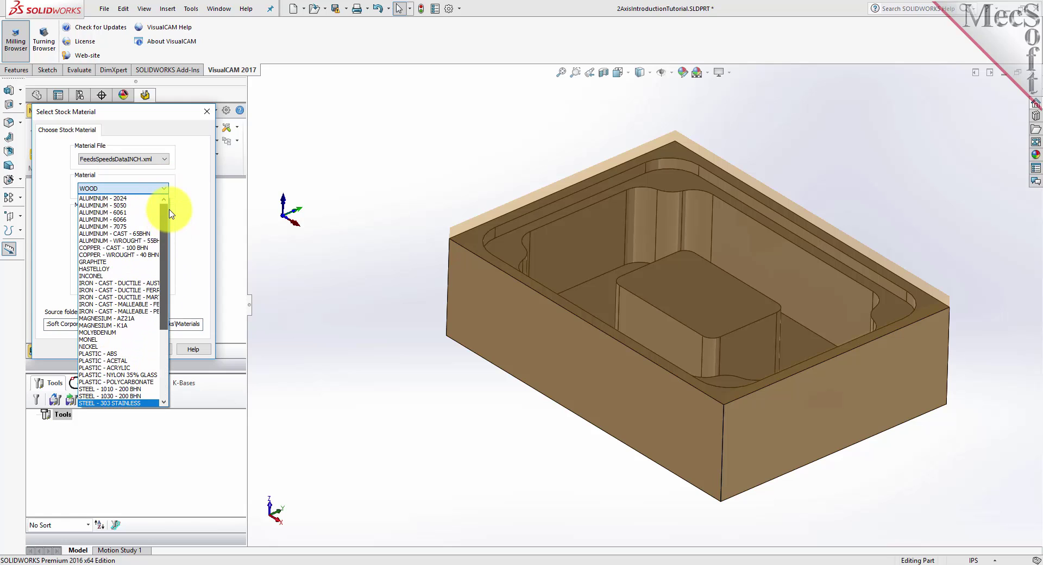
click(134, 208)
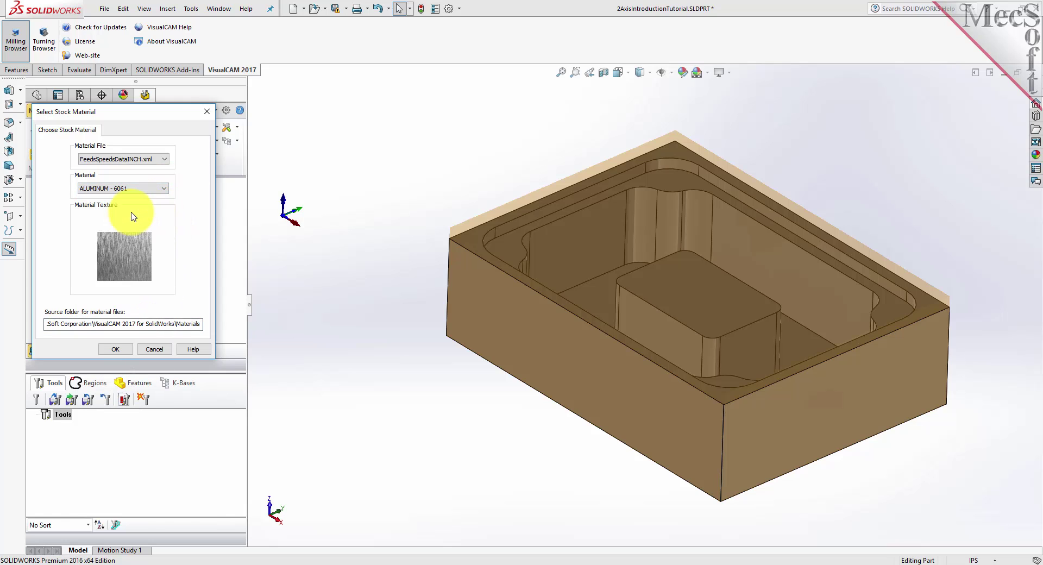
click(116, 349)
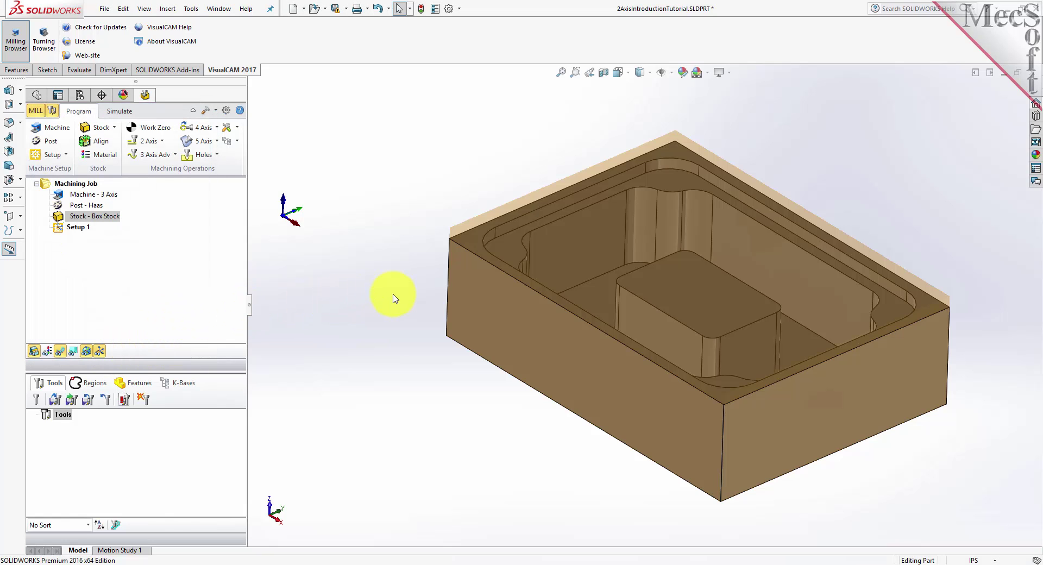
Step: Preview the material texture on the stock and return to the plain stock display
click(48, 352)
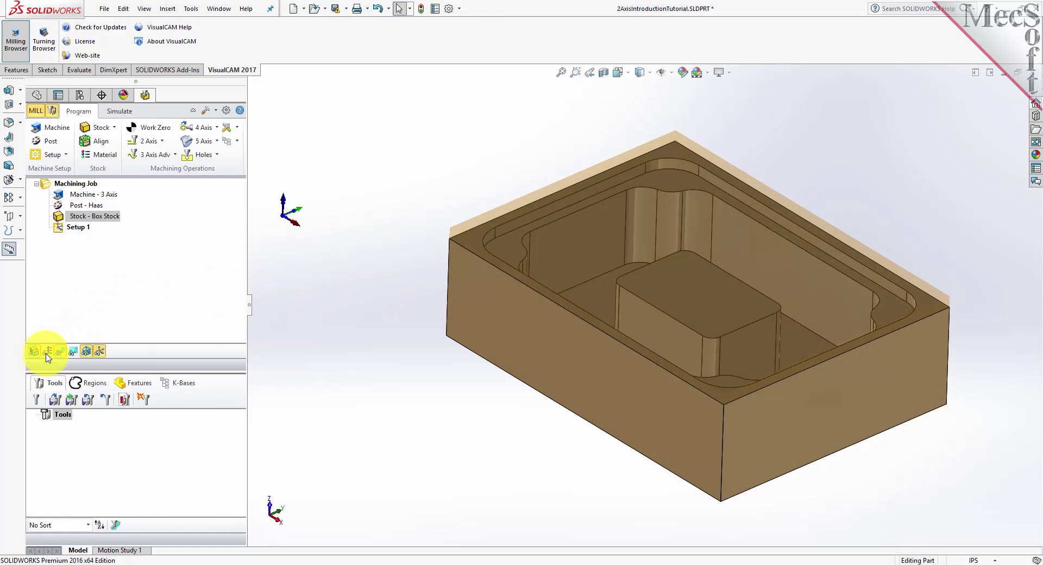
click(48, 353)
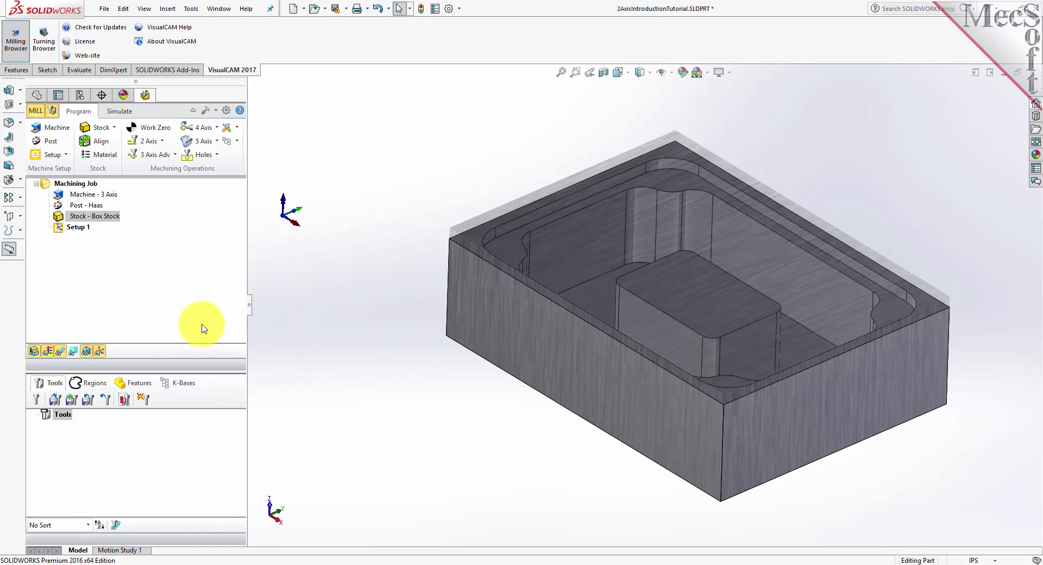
click(48, 352)
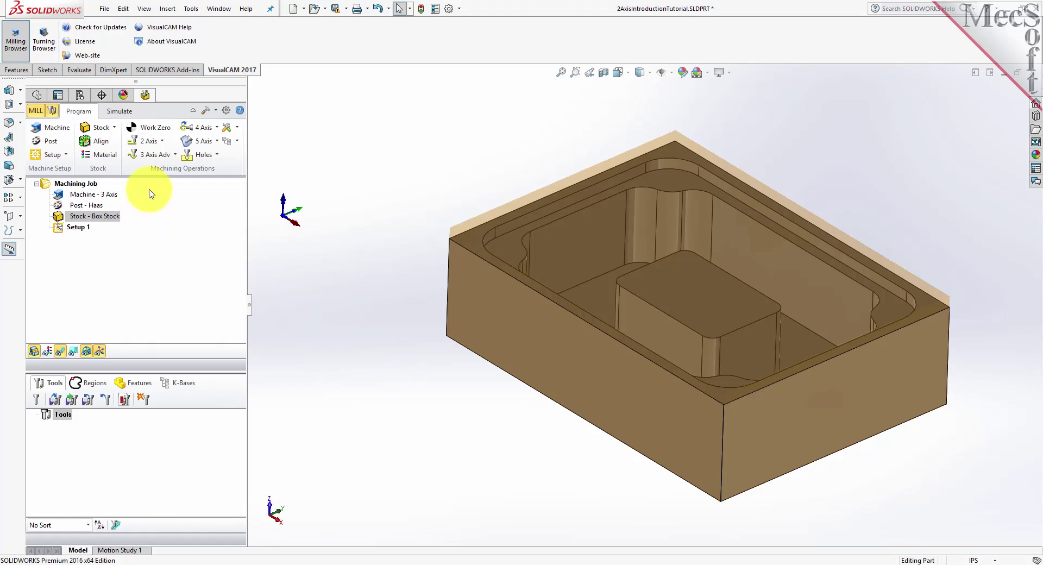
Step: Set the work zero to the stock box with Highest Z as zero face and South West as zero position
click(160, 131)
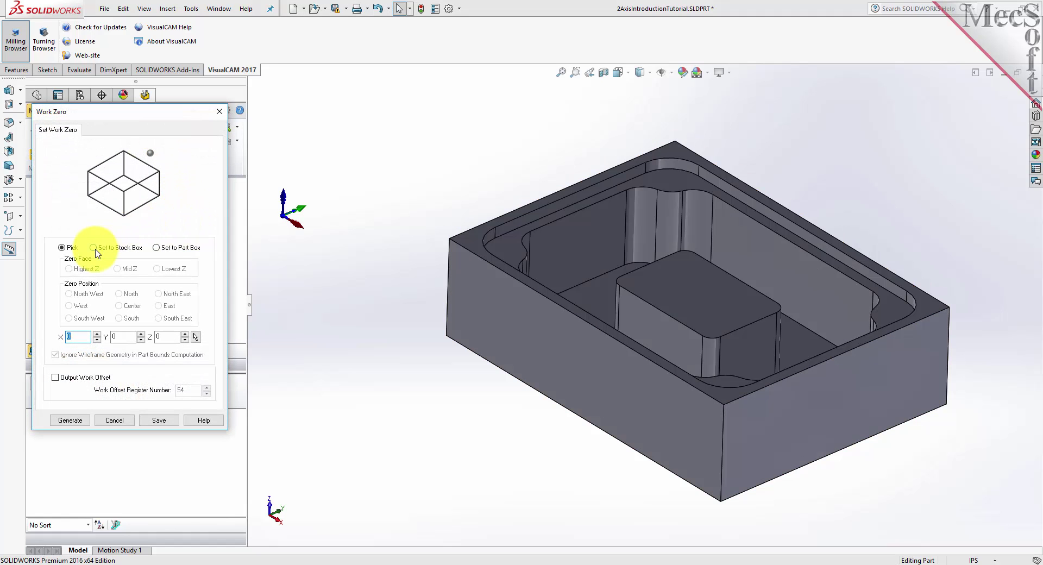
click(96, 250)
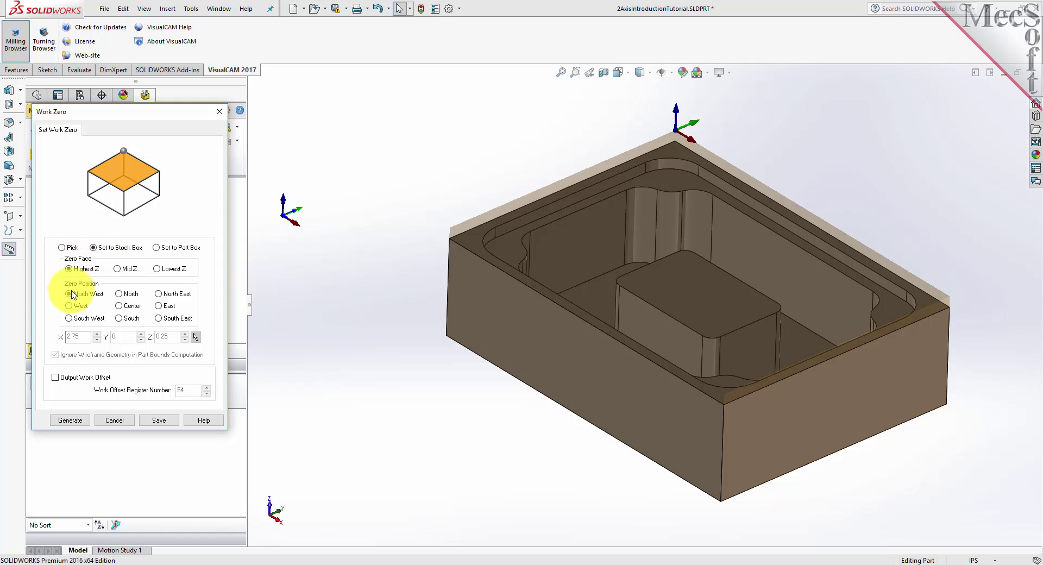
click(69, 319)
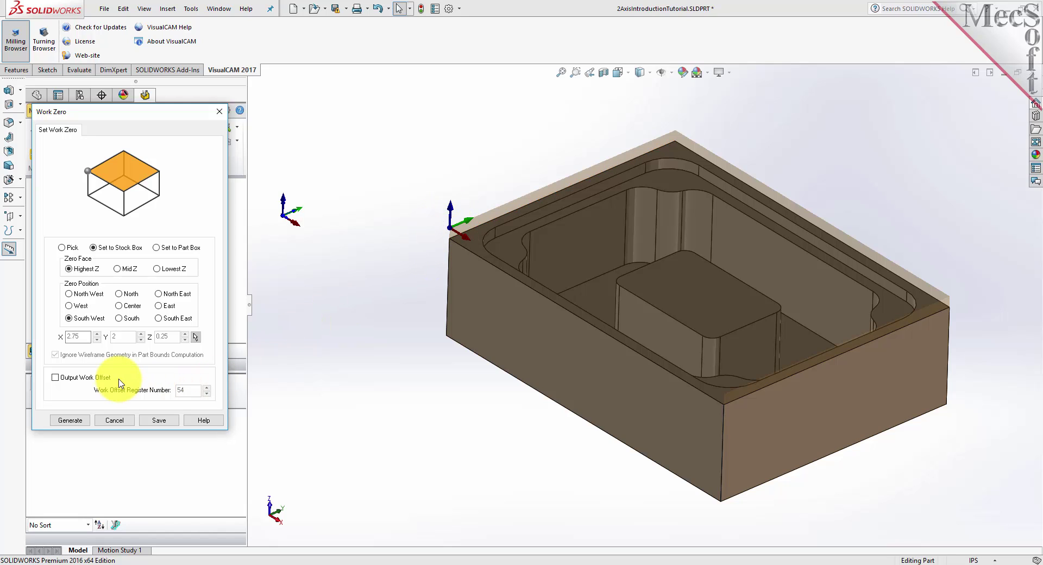
click(69, 420)
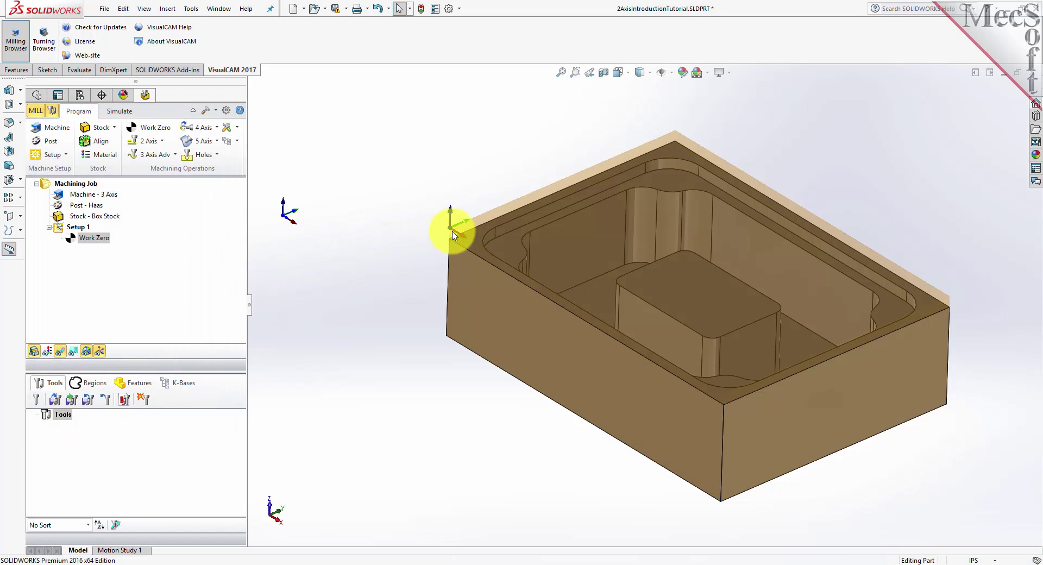
click(85, 238)
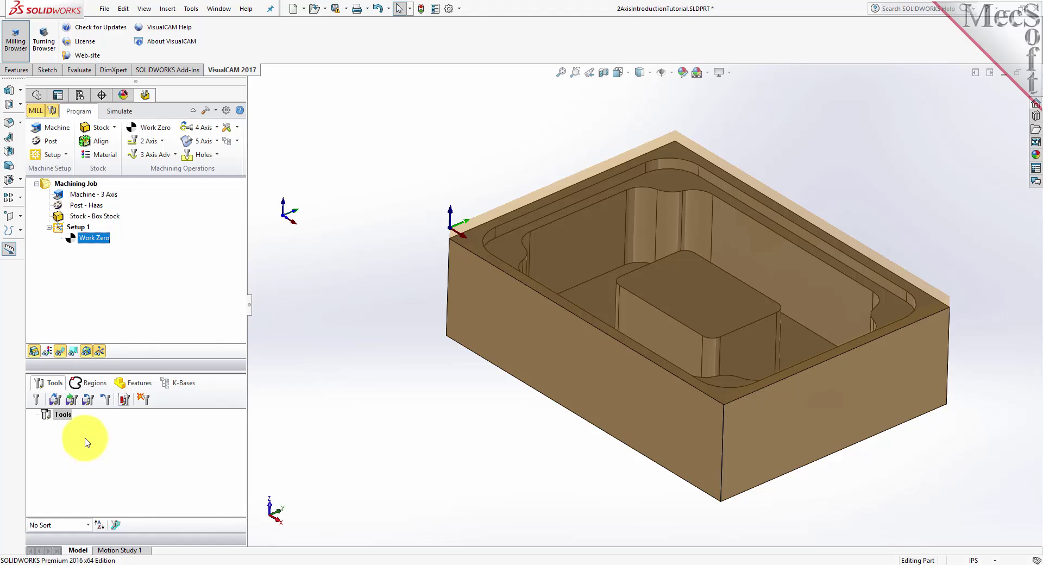
Step: Load the tools from the 2AxisIntroductionTutorial.vkb knowledge base file into the session
click(55, 400)
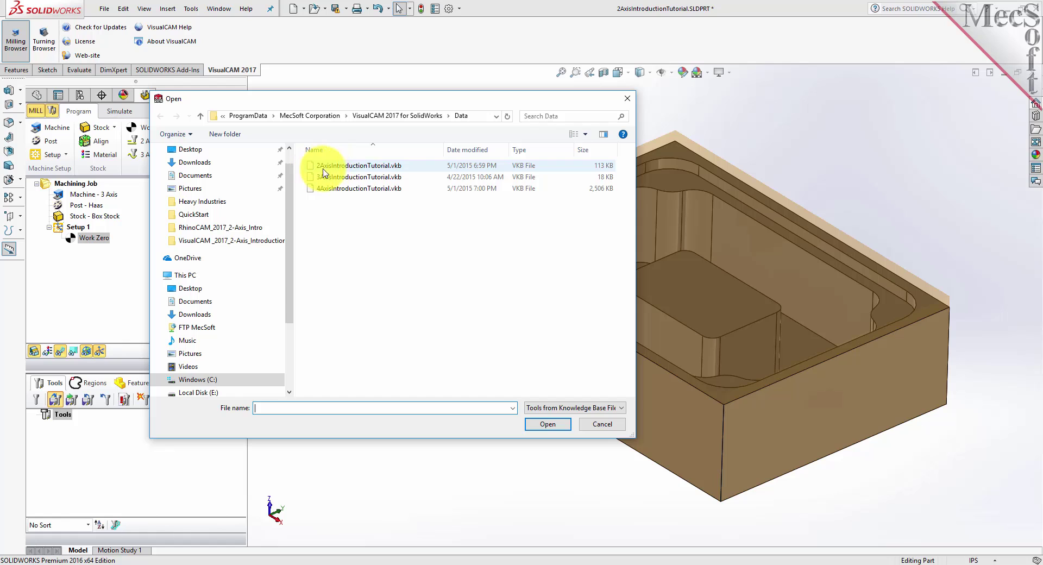
click(386, 166)
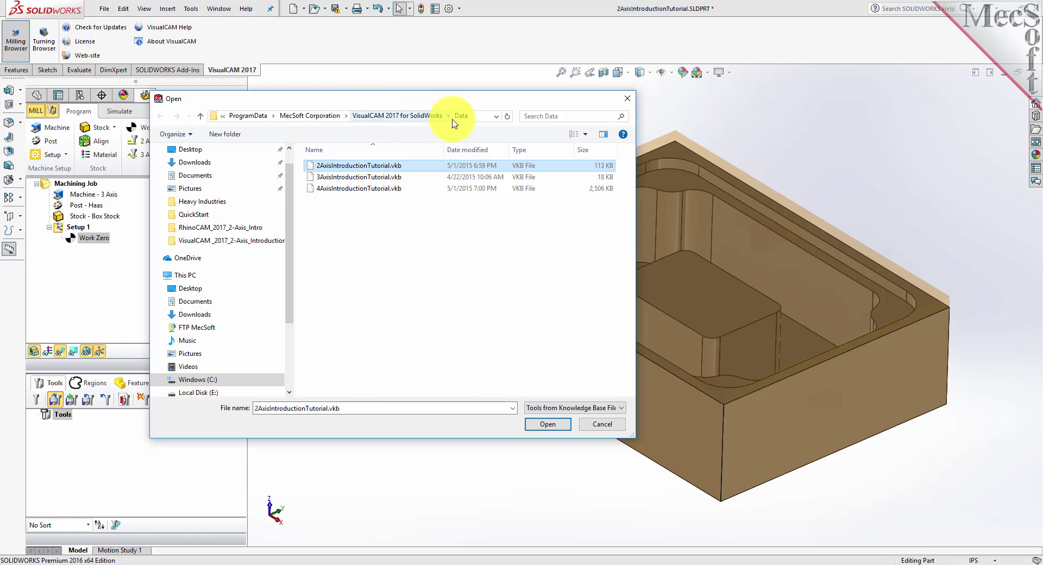
click(542, 422)
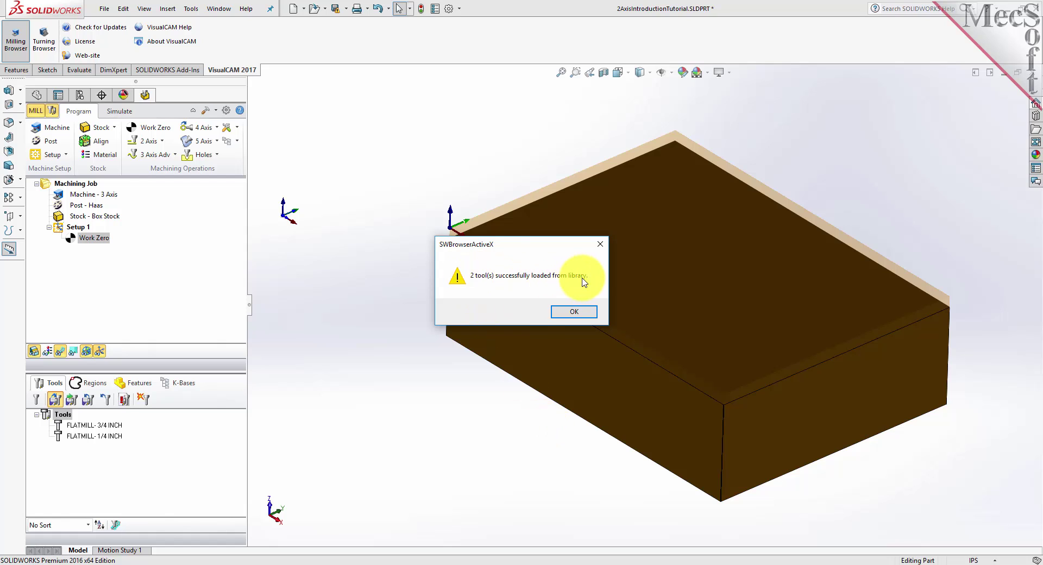
click(572, 313)
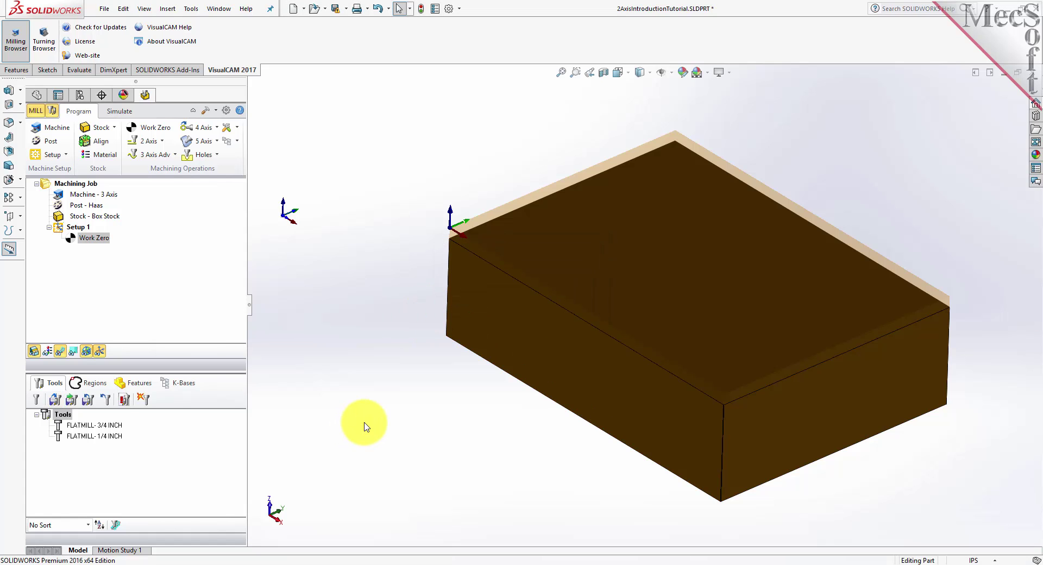
Step: Examine the dimensions and properties of the 3/4 inch and 1/4 inch flat mills, including the 3/4 inch mill's feeds and speeds
click(95, 425)
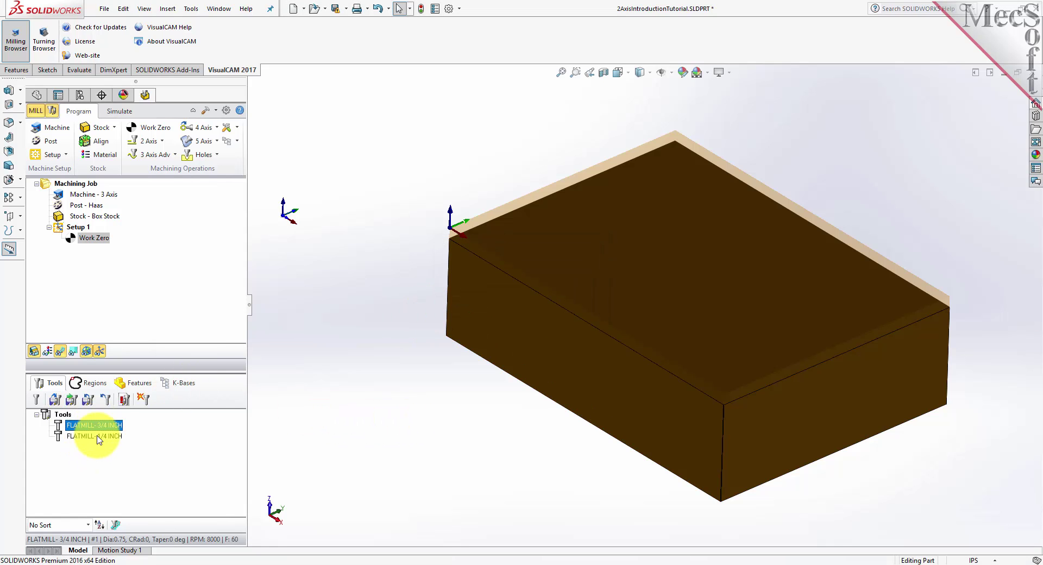
click(99, 436)
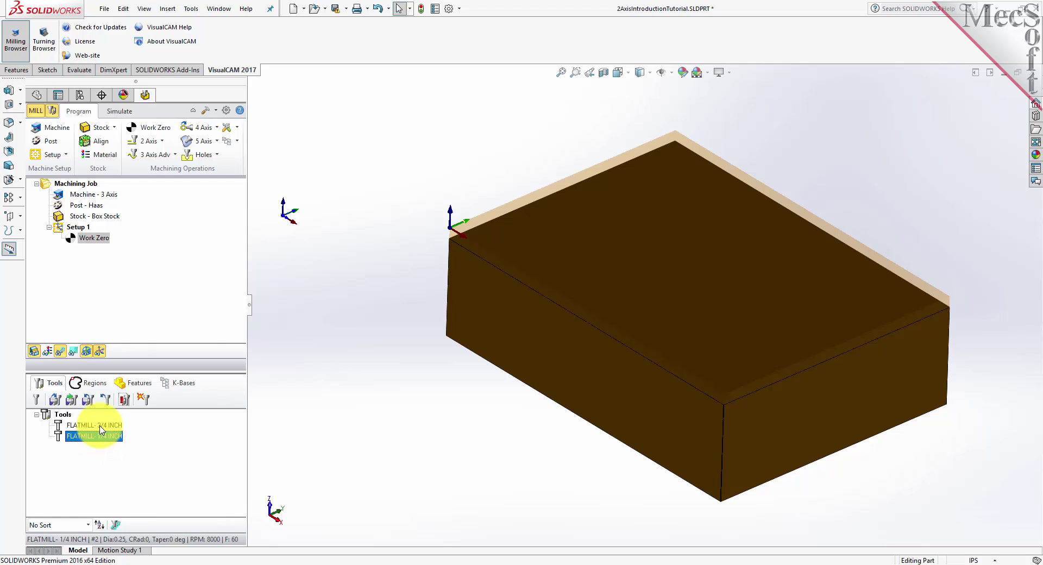
click(100, 425)
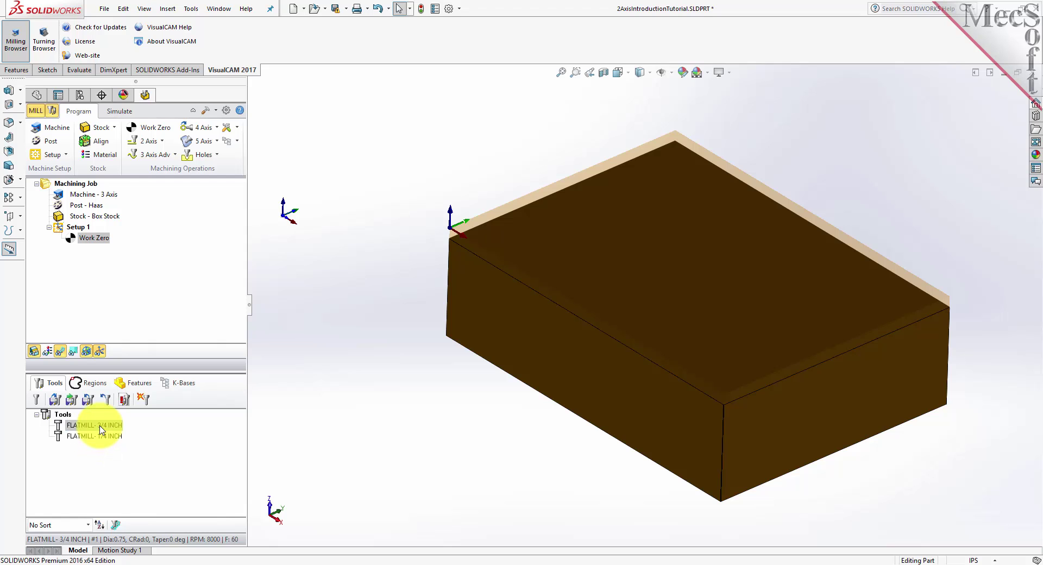
double_click(100, 426)
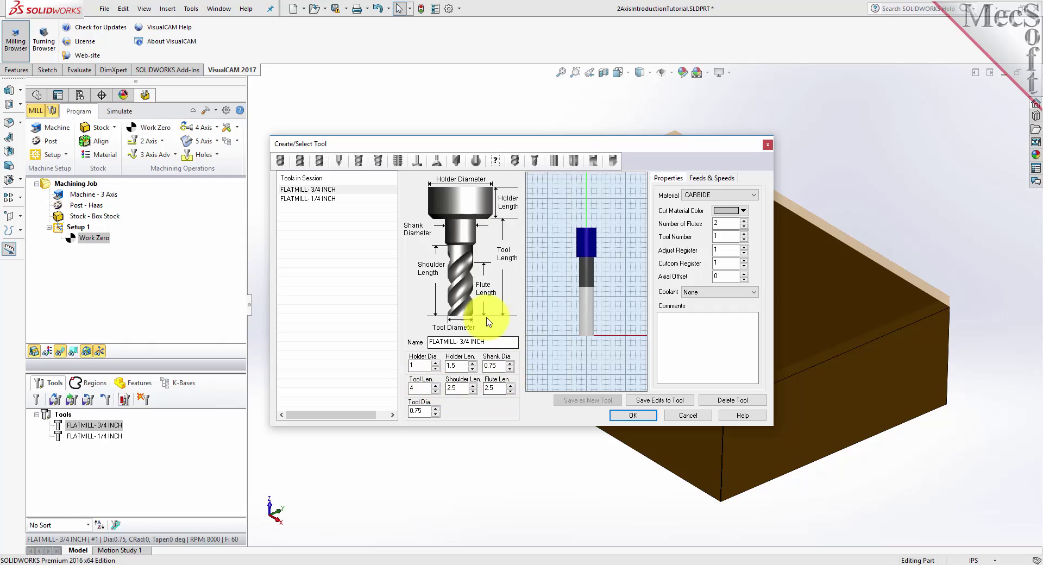
click(706, 178)
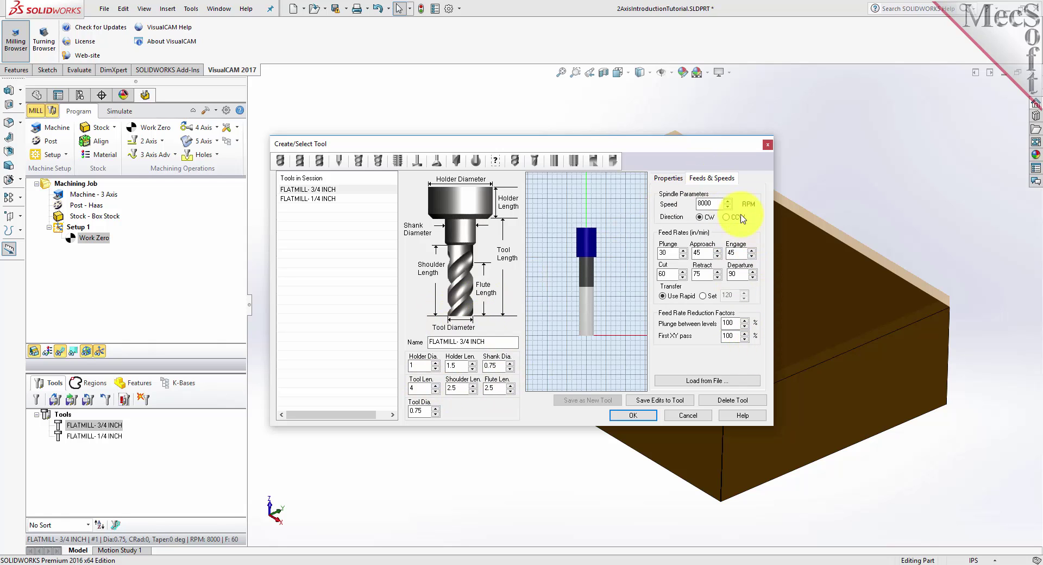
click(664, 179)
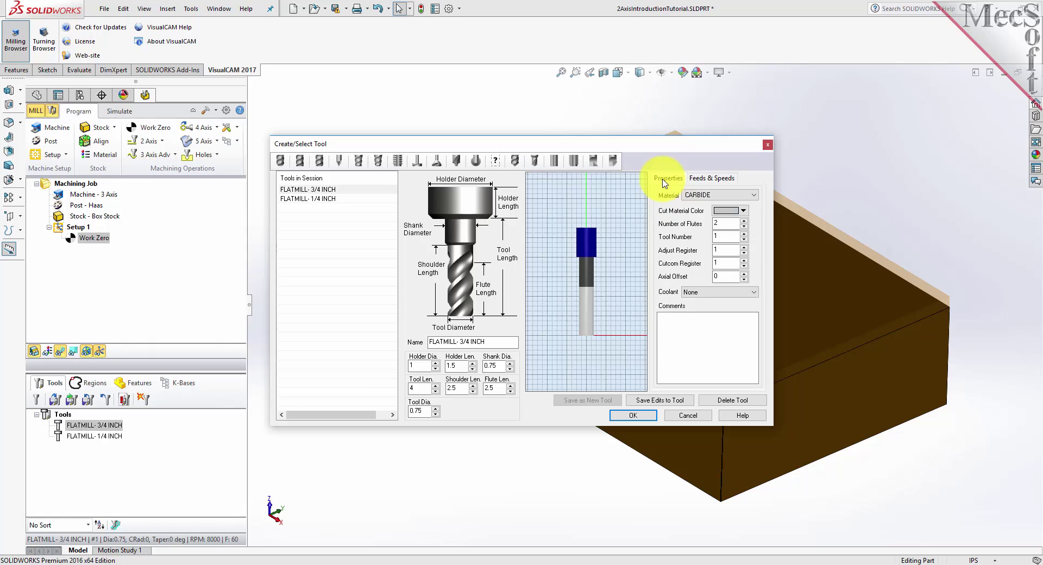
click(315, 190)
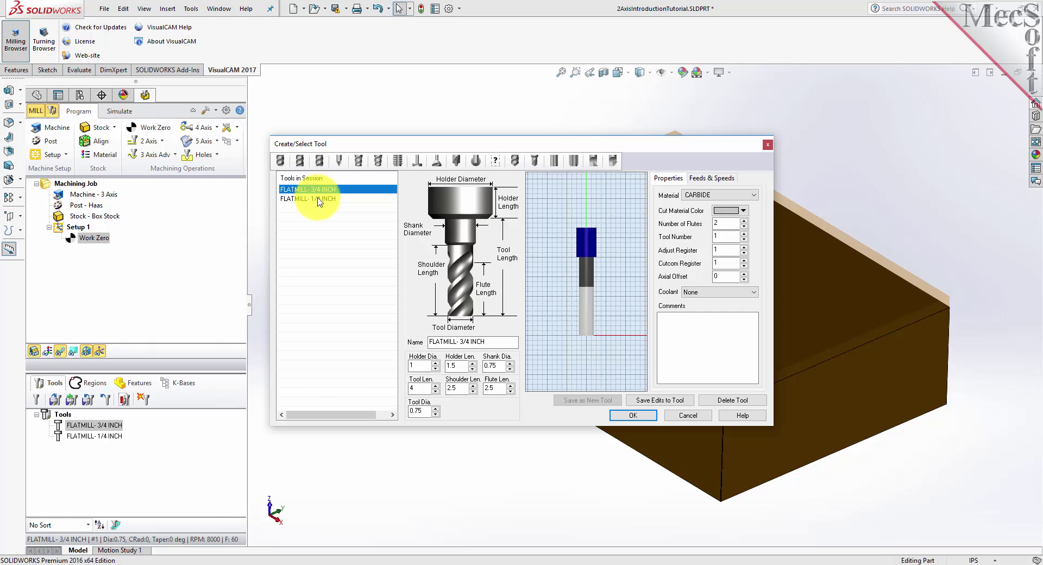
click(320, 199)
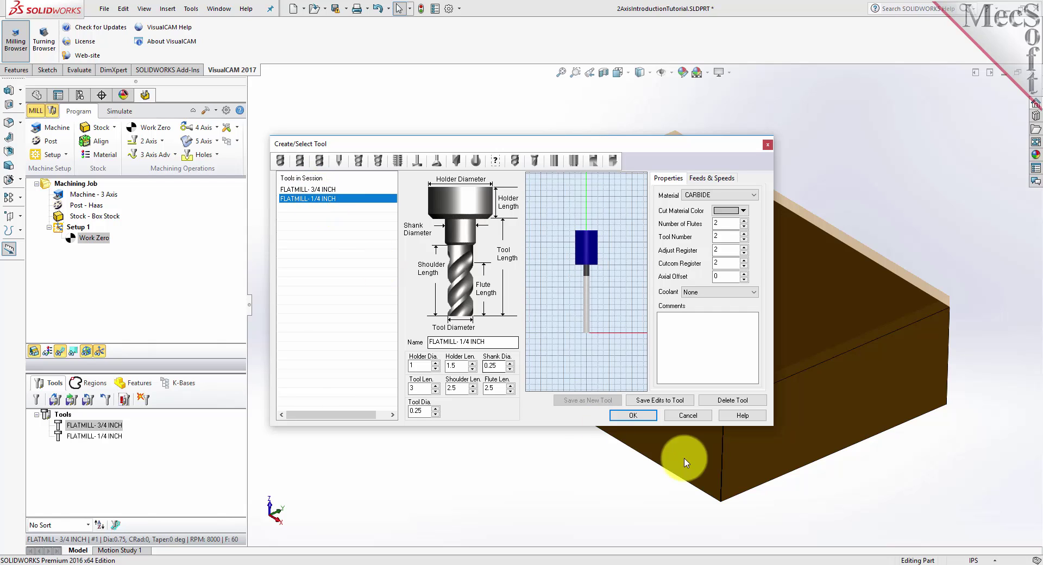
click(688, 416)
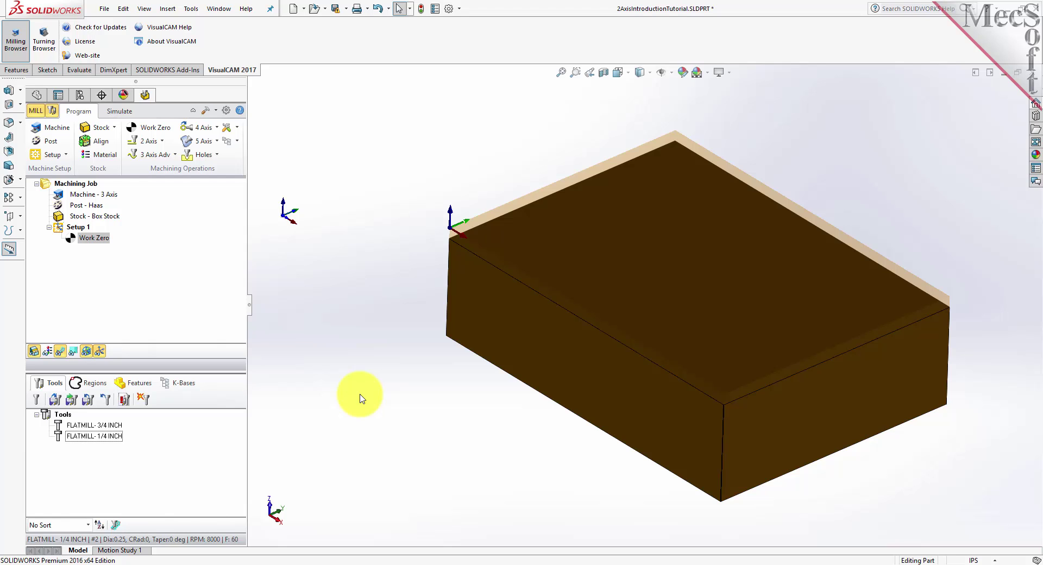
Step: Set the flat area selection filters for machining regions to ignore all inner regions
click(94, 384)
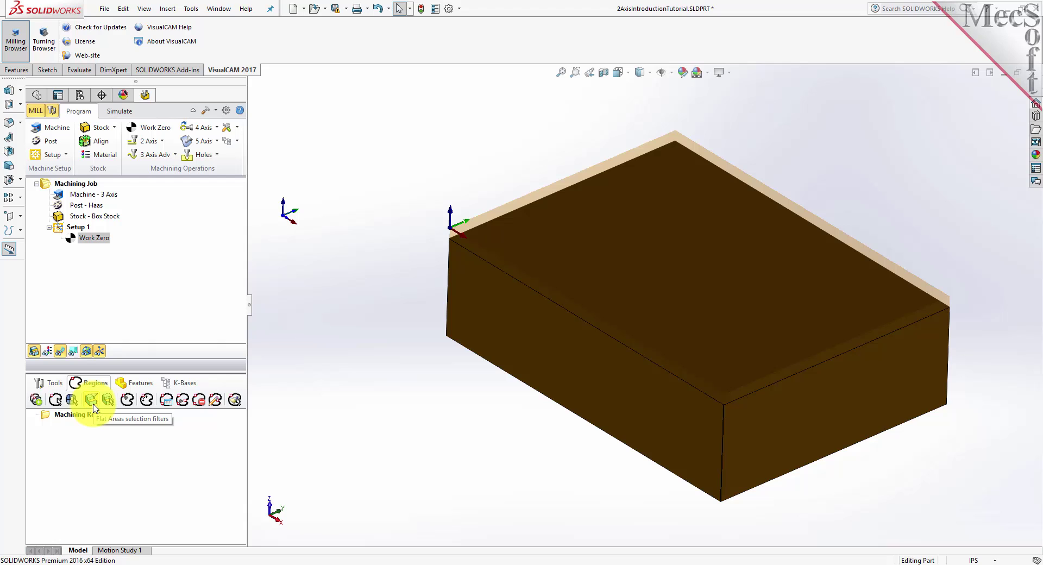
click(93, 405)
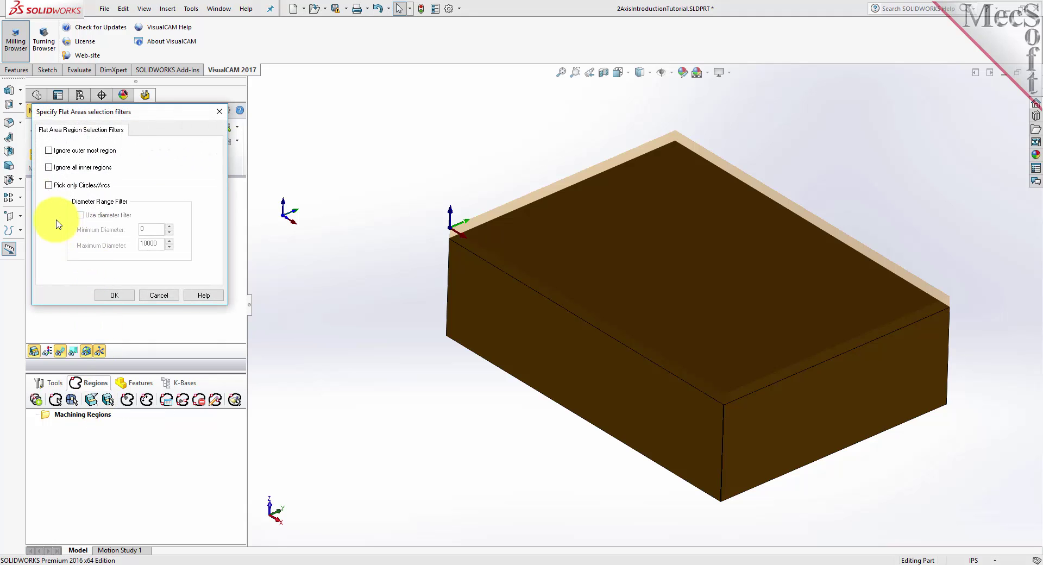
click(49, 167)
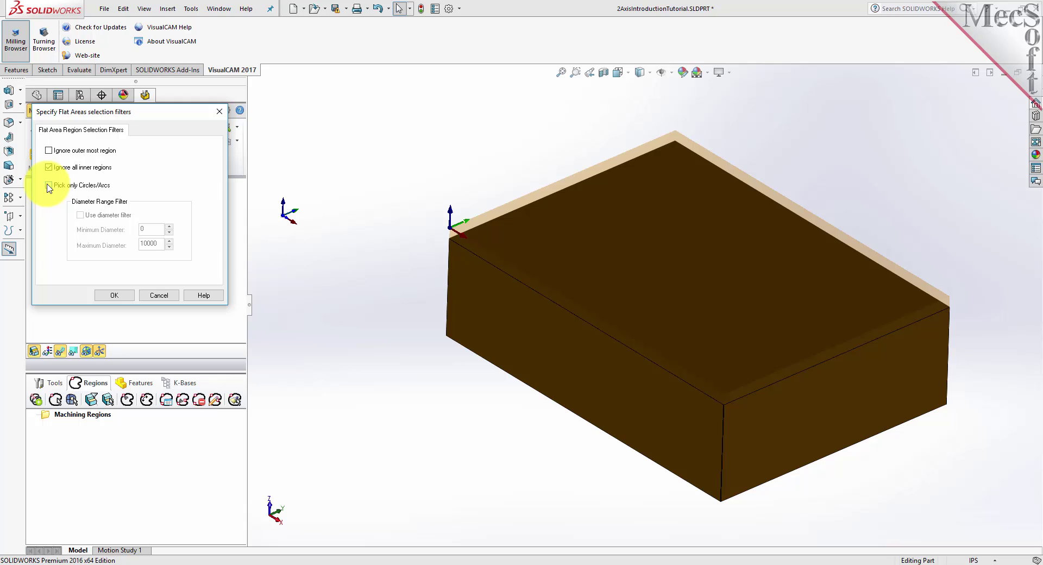
click(115, 296)
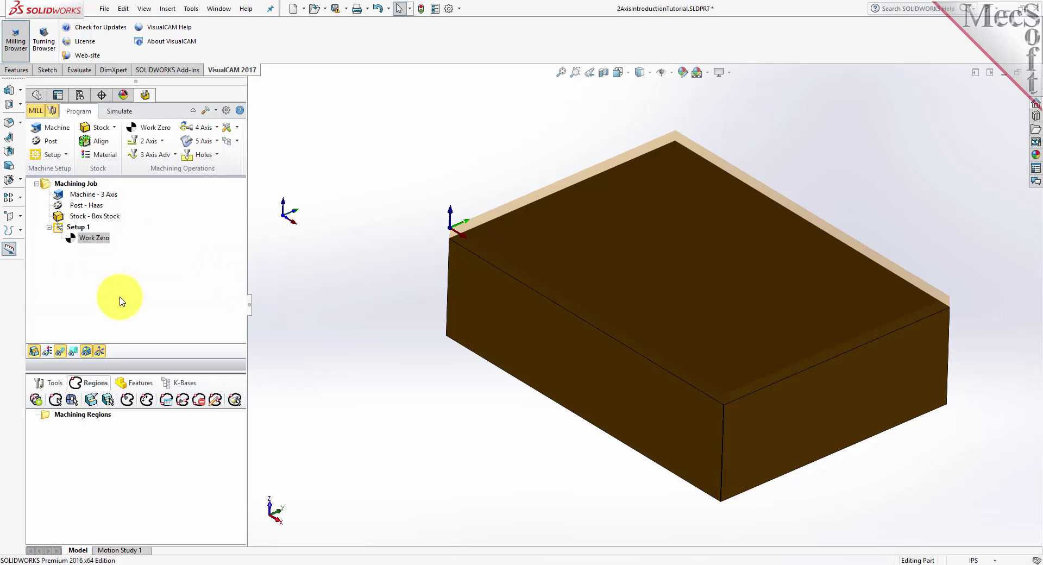
Step: Create a flat area machining region from the part's top rim face and check it in the regions set
click(109, 401)
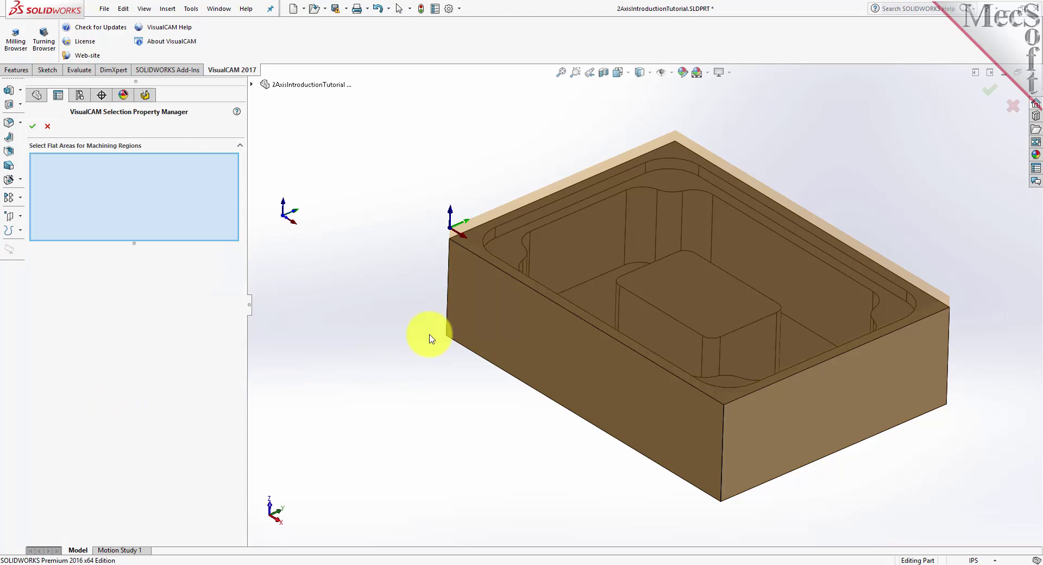
click(471, 247)
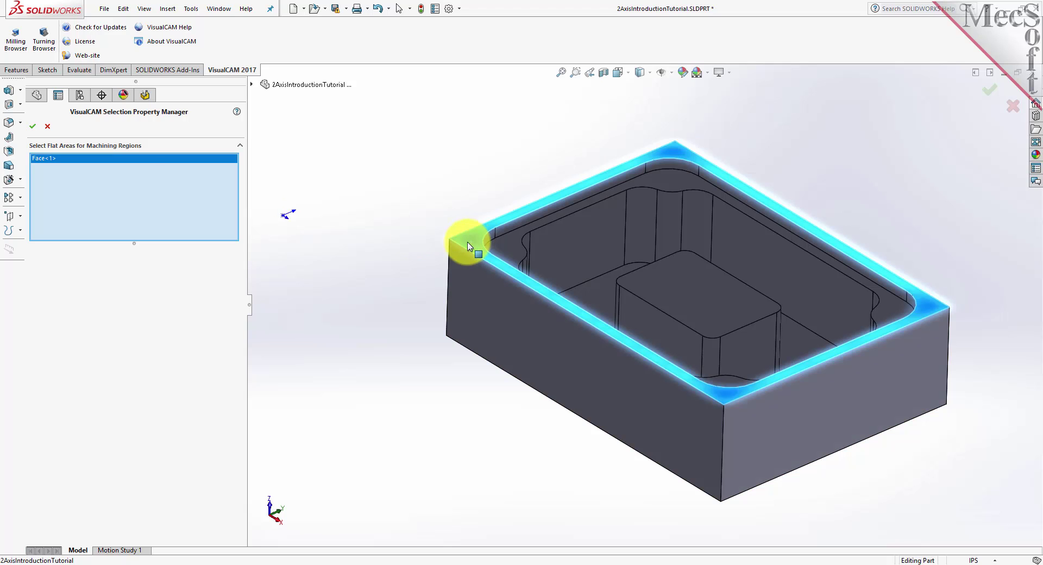
click(34, 127)
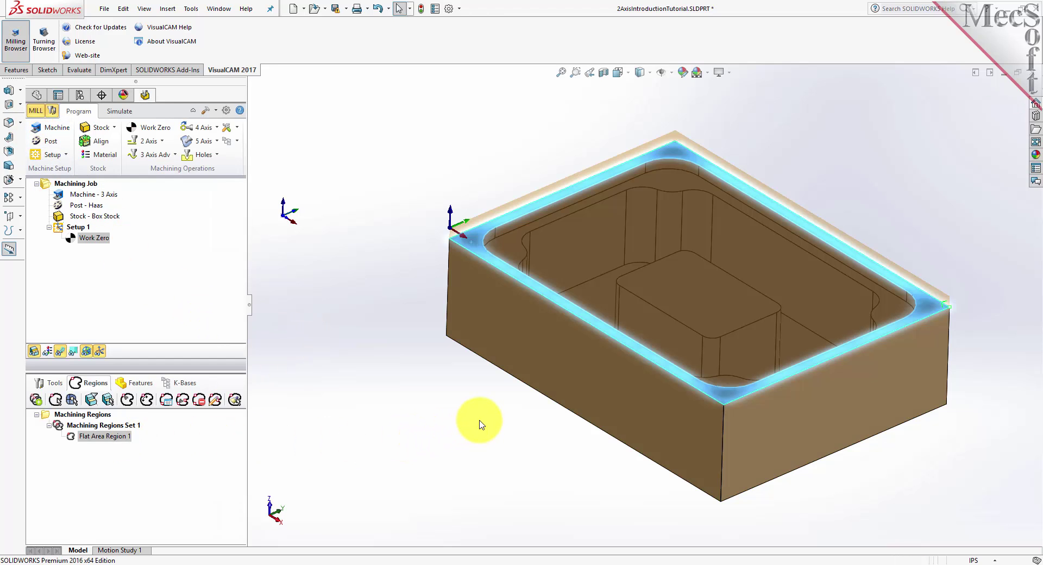
click(71, 438)
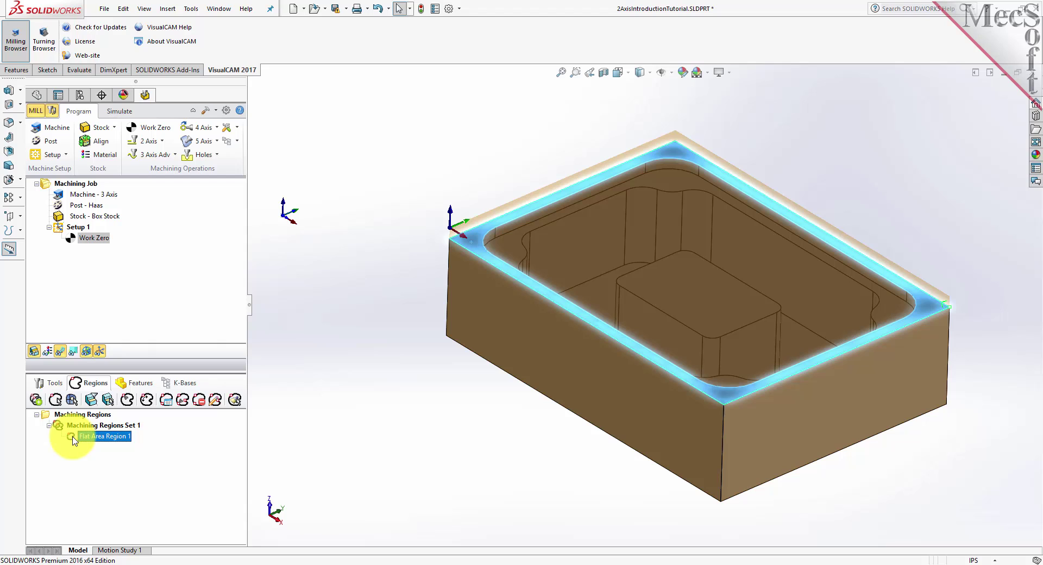
click(69, 427)
click(74, 438)
click(60, 428)
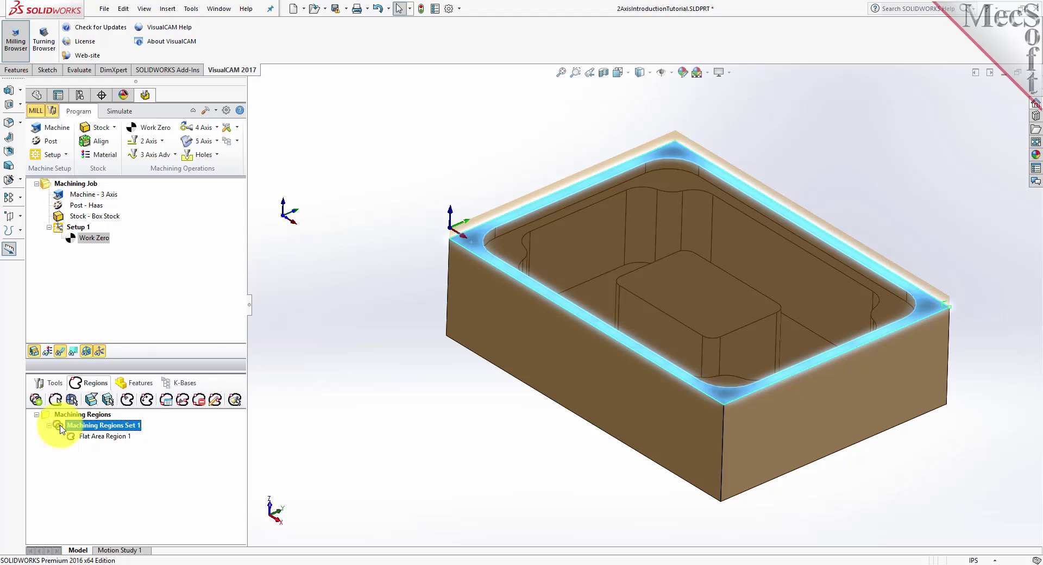
click(75, 436)
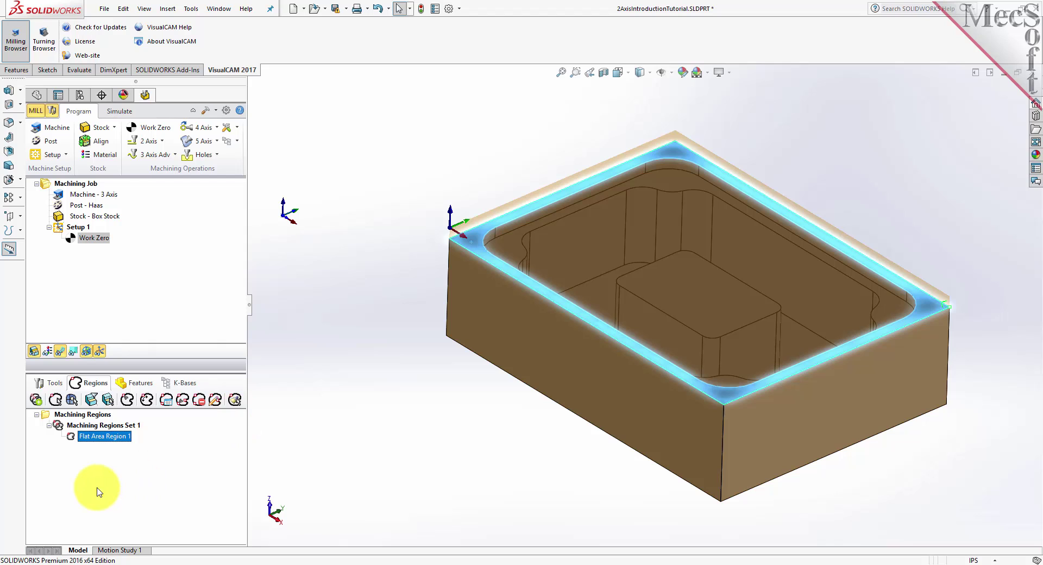
Step: Add a flat area machining region from the recessed ledge face just inside the top rim
click(109, 401)
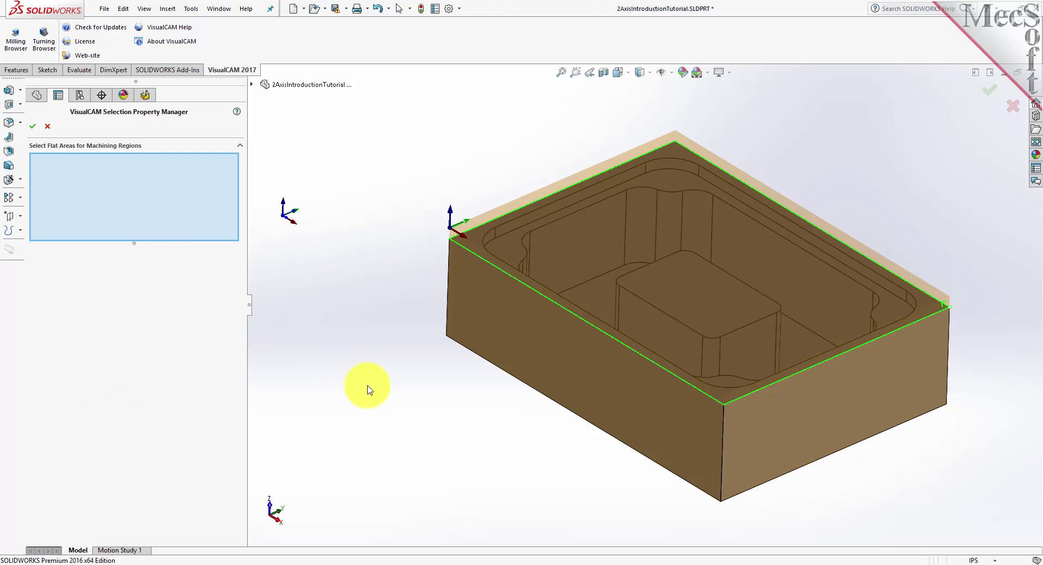
click(511, 244)
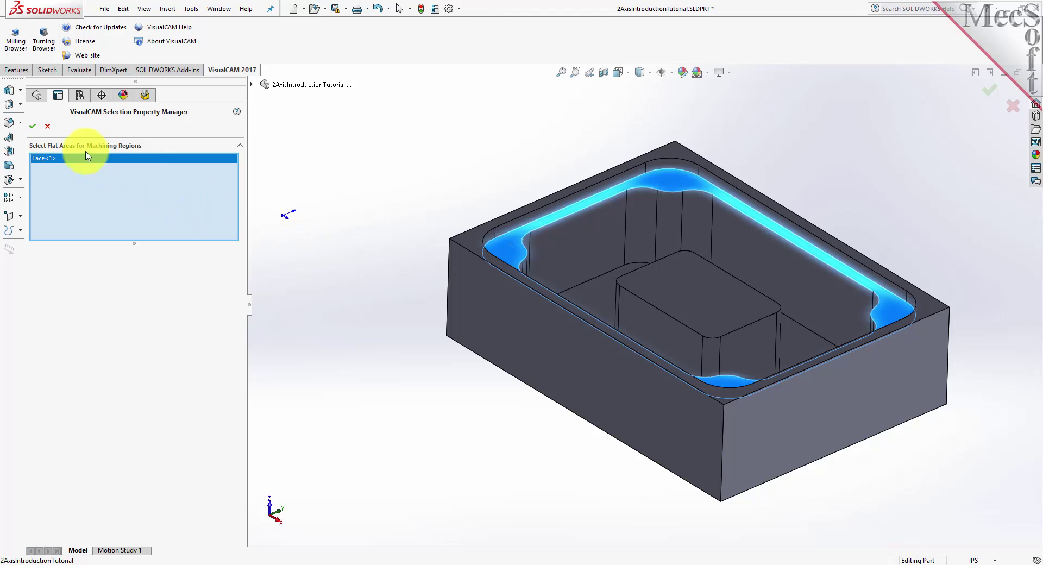
click(33, 127)
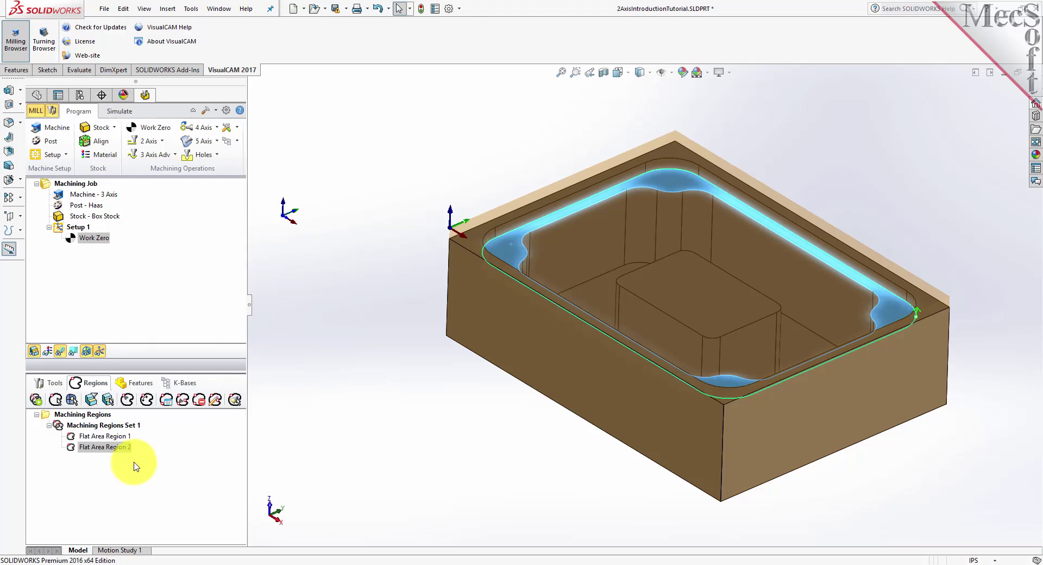
click(71, 447)
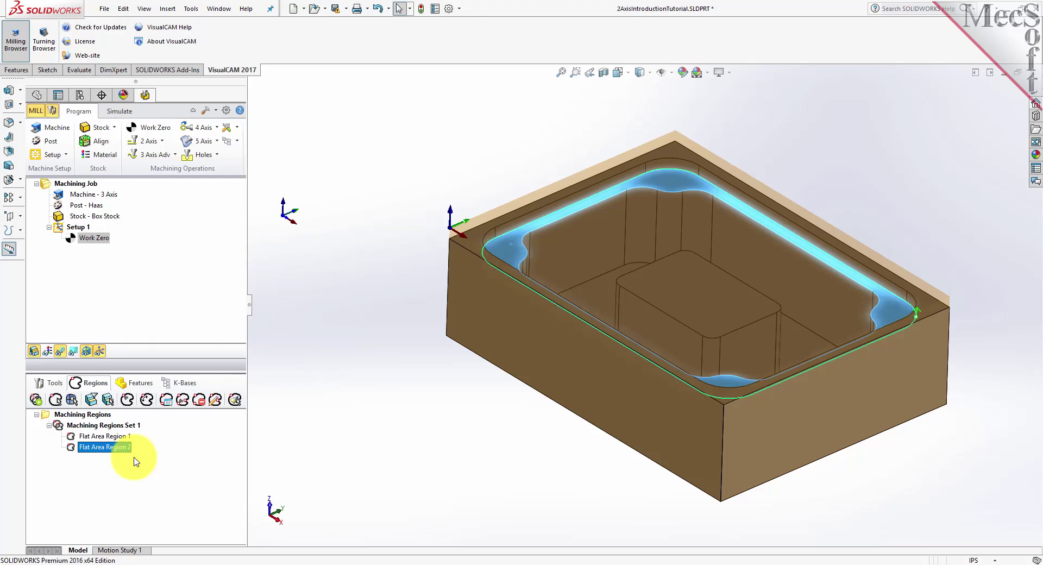
Step: Turn off the Ignore all inner regions filter for flat area selection
click(91, 401)
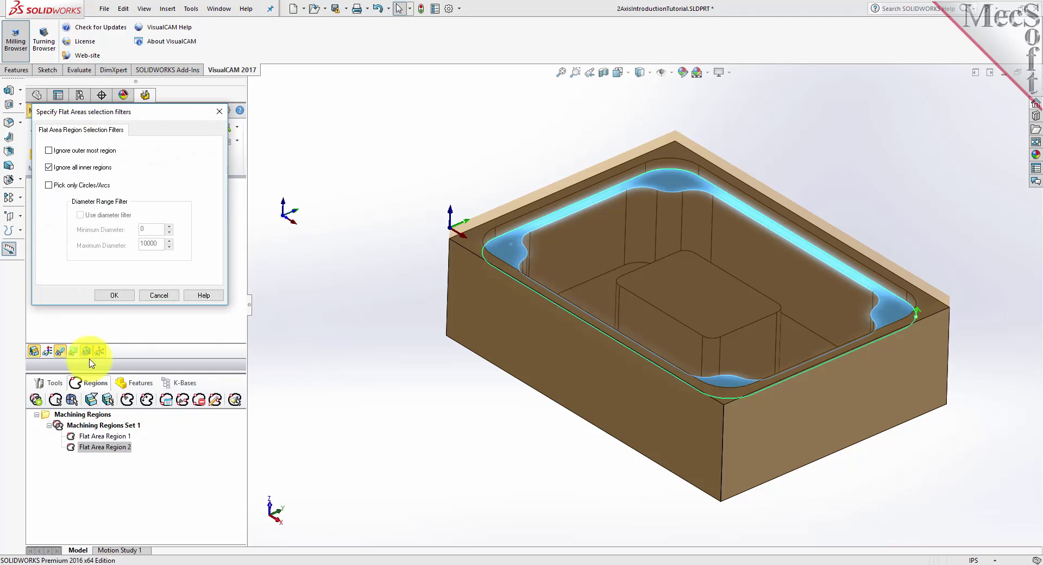
click(49, 167)
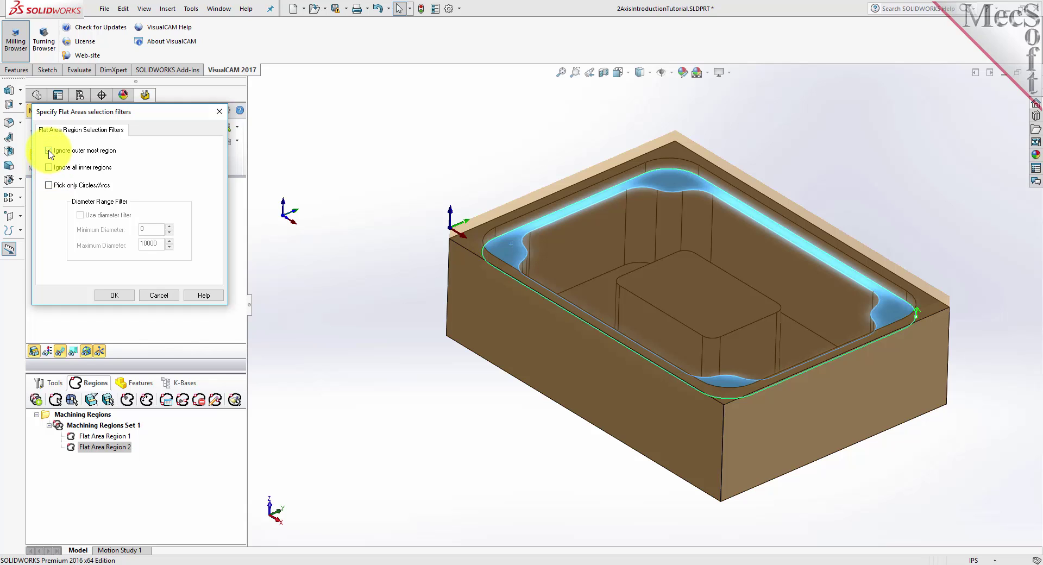
click(111, 294)
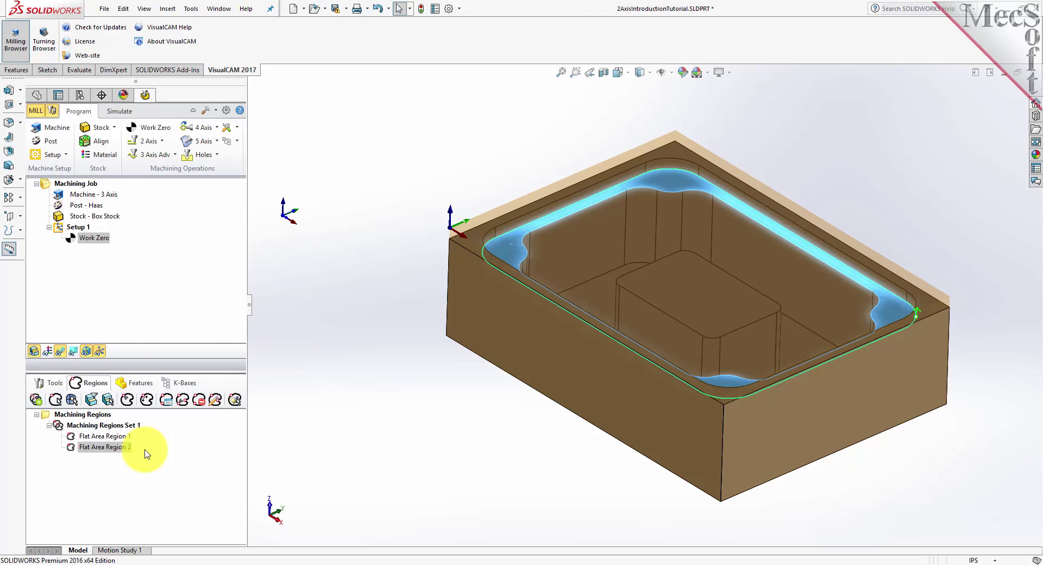
Step: Add another flat area machining region from the recessed ledge face just inside the top rim, with its inner boundary included
click(110, 400)
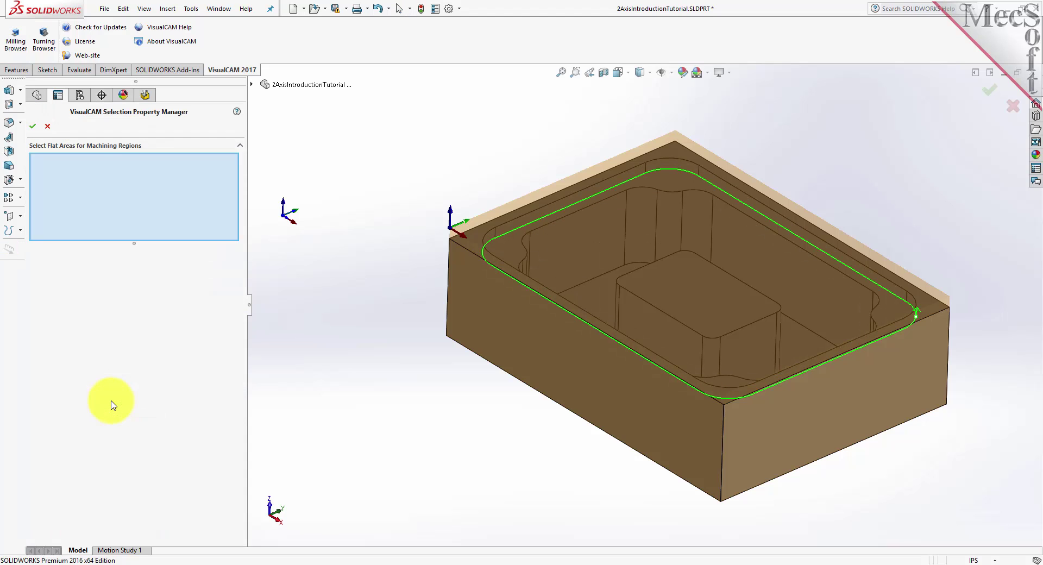
click(510, 251)
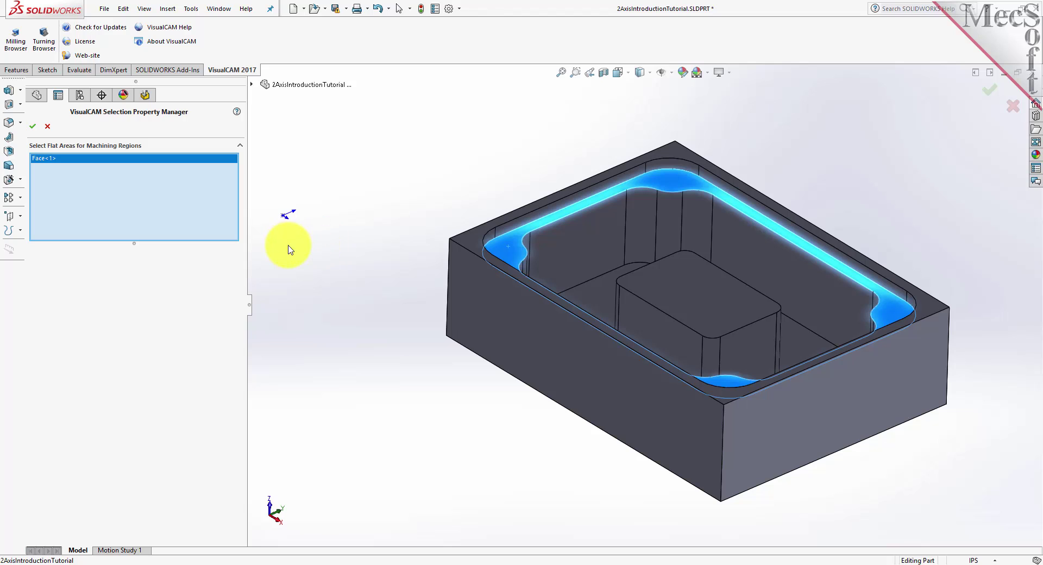
click(34, 128)
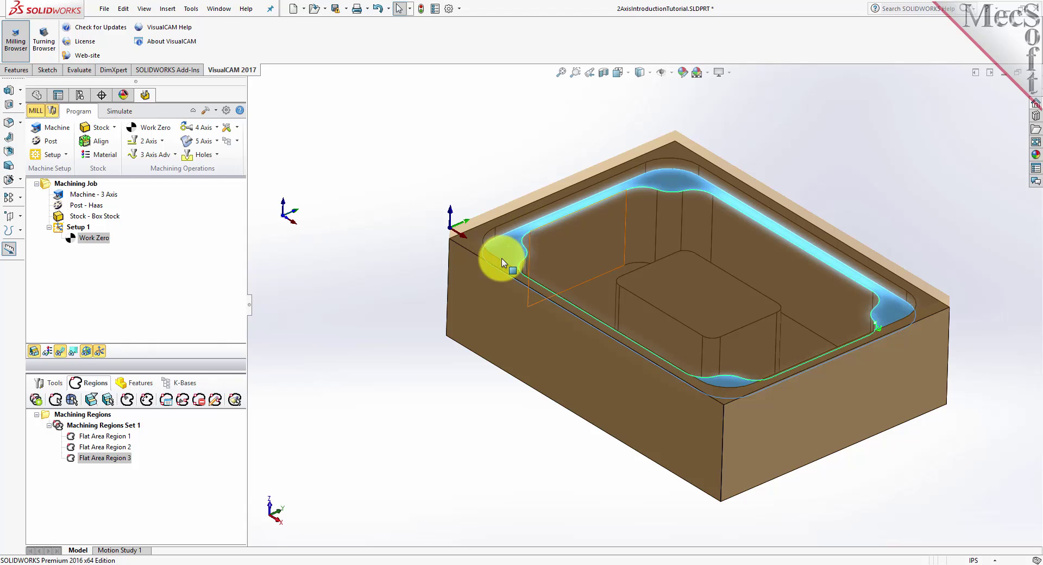
Step: Inspect each of the three flat area regions on the part, check the list of loaded tools and clear the face selection
click(76, 457)
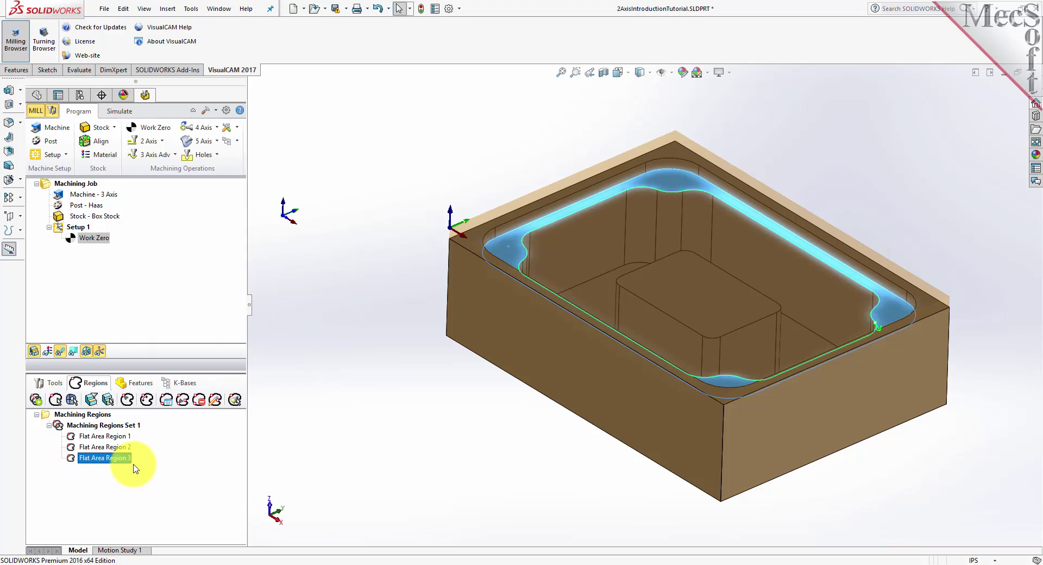
click(118, 437)
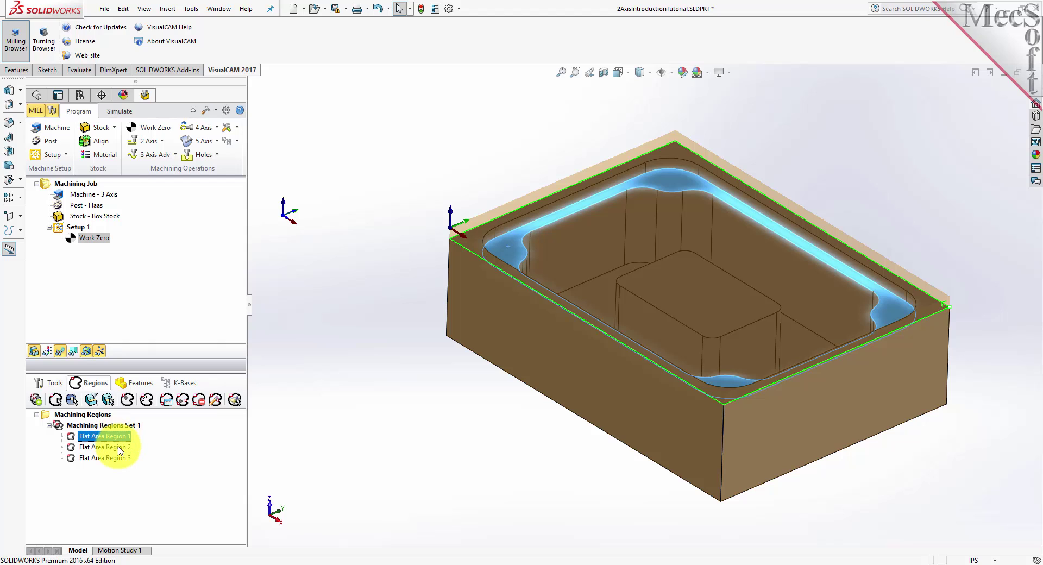
click(117, 448)
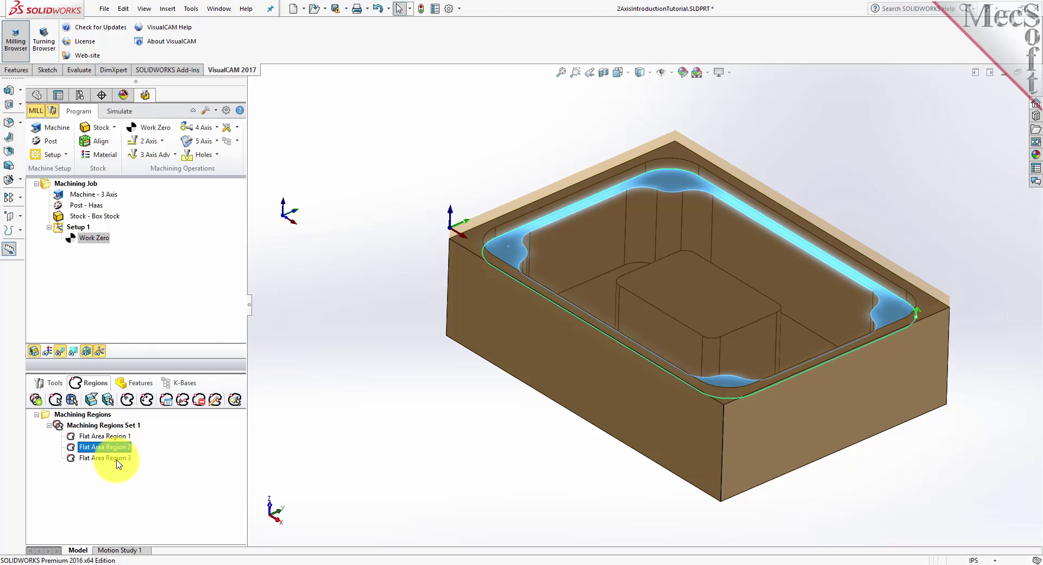
click(118, 459)
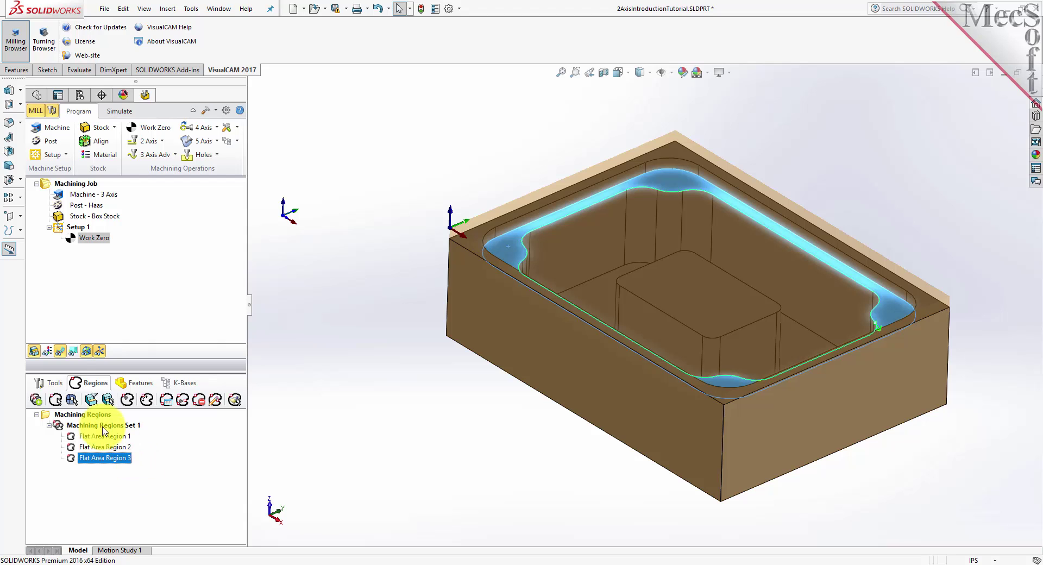
click(57, 384)
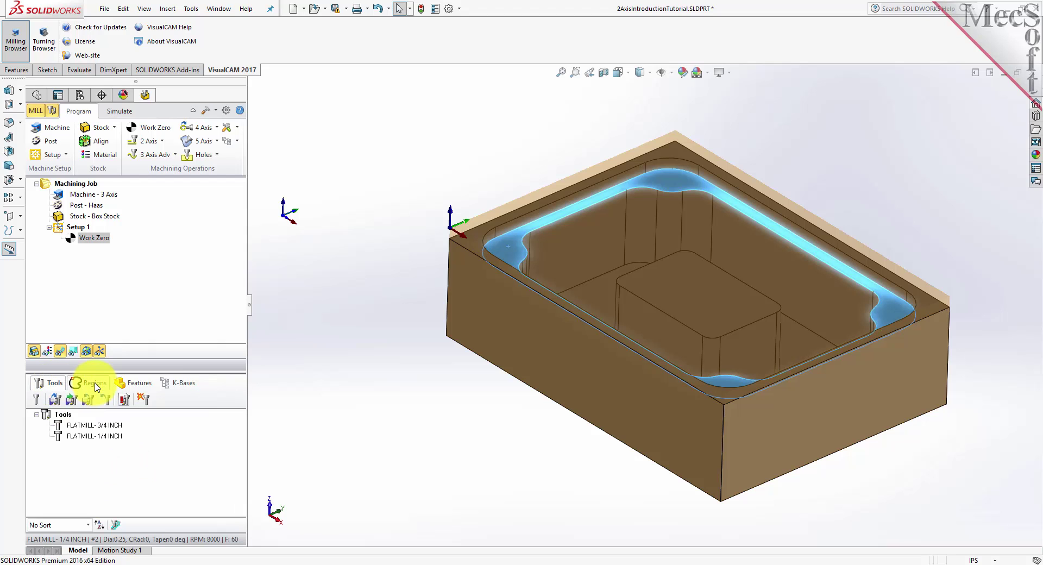
click(341, 334)
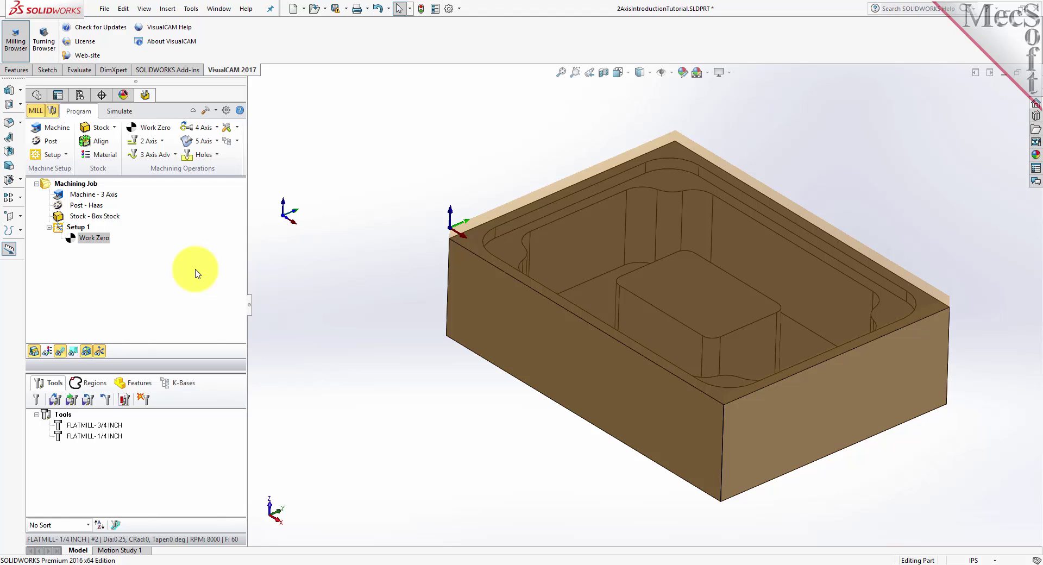
Step: Start a 2 1/2 Axis Facing operation and assign the predefined Flat Area Region 1 as its part region
click(146, 140)
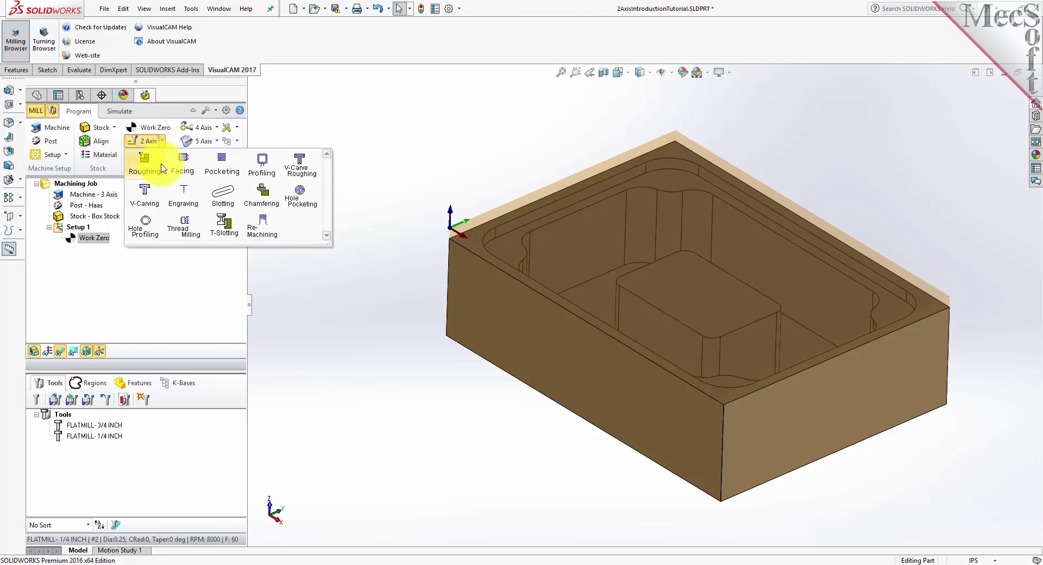
click(198, 177)
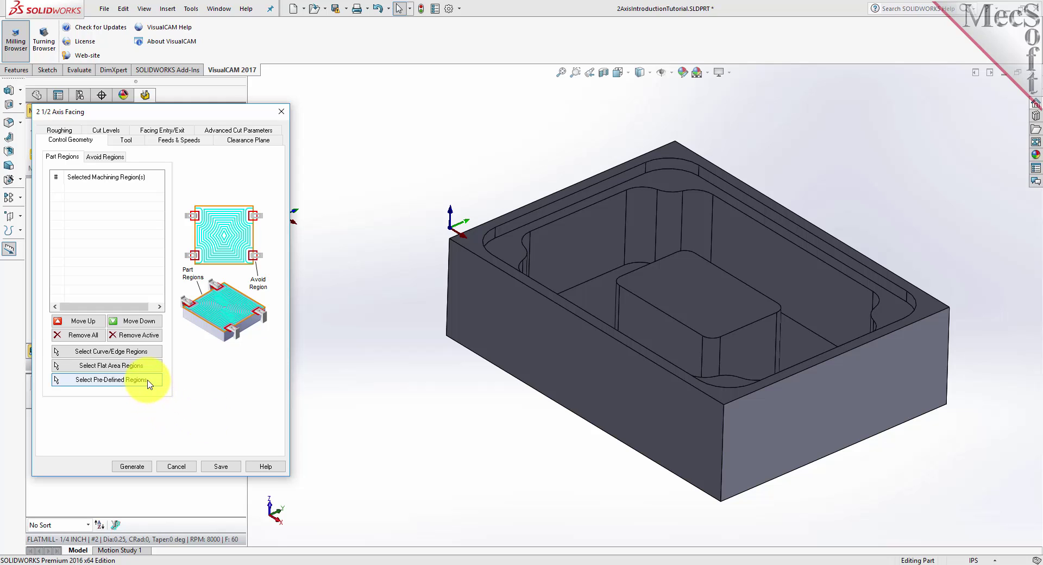
click(147, 380)
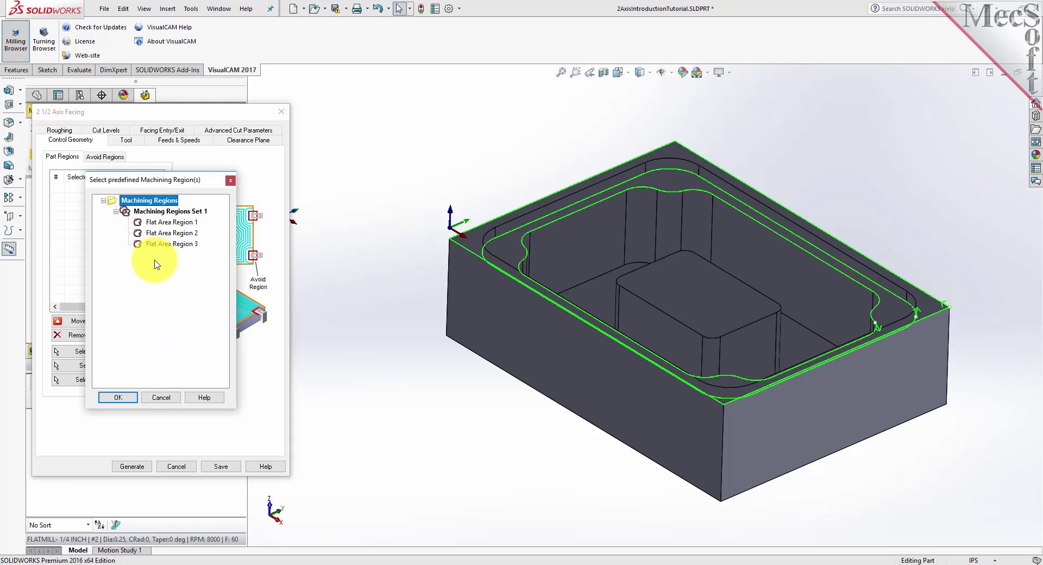
click(125, 215)
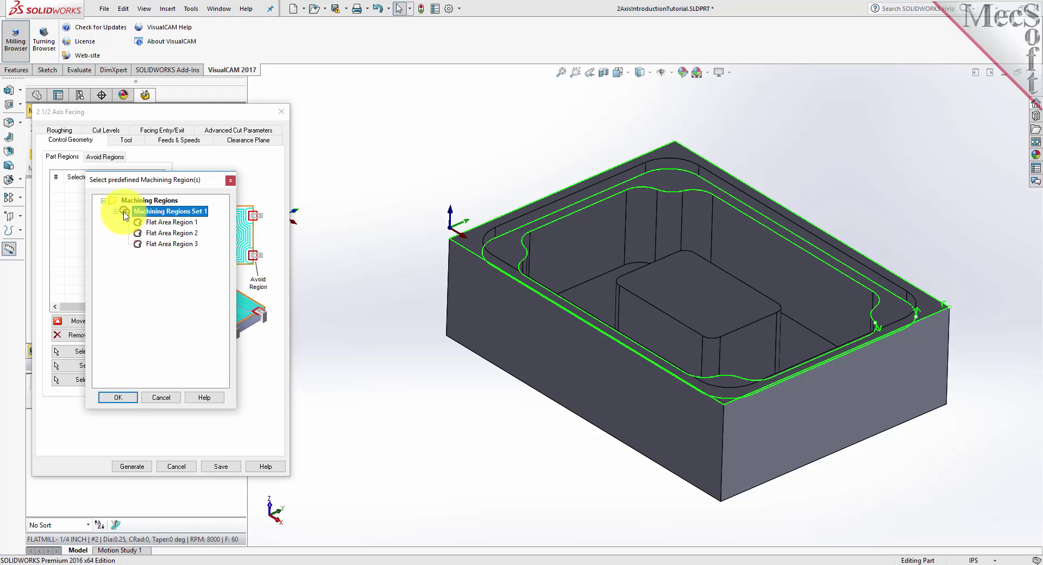
click(185, 222)
click(185, 234)
click(183, 244)
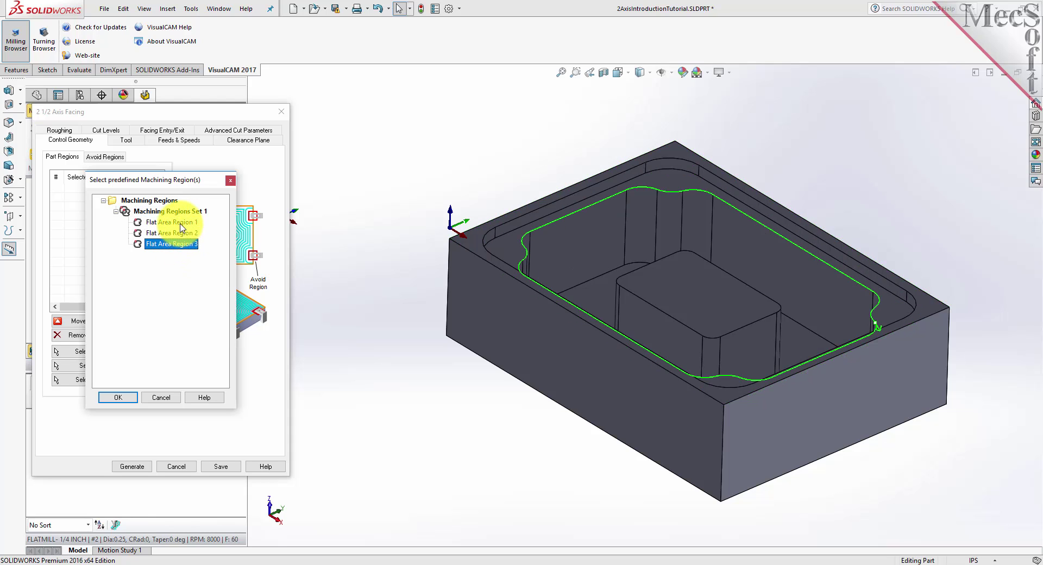
click(182, 224)
click(181, 233)
click(180, 245)
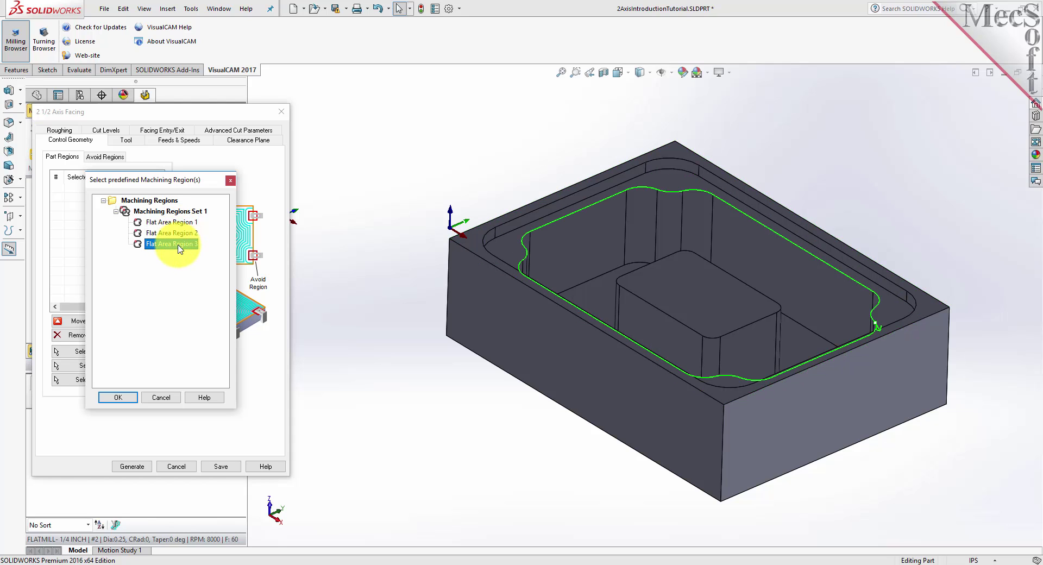
click(176, 223)
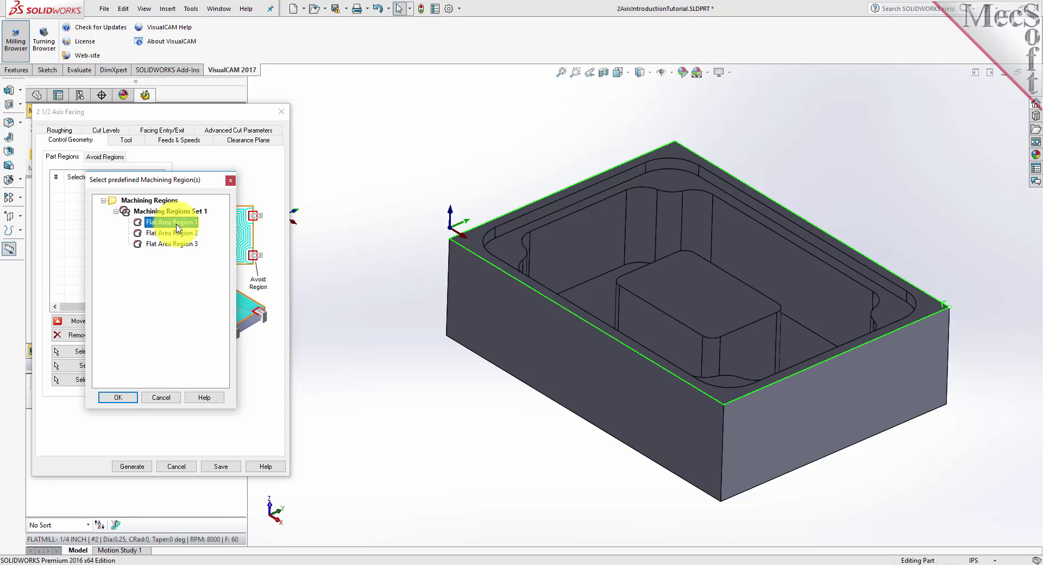
click(124, 399)
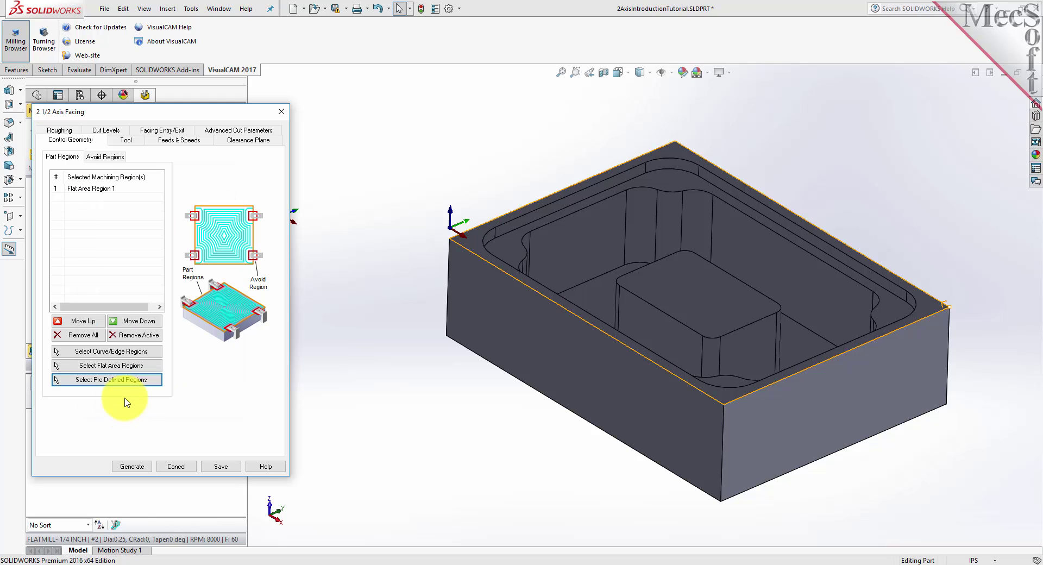
click(83, 191)
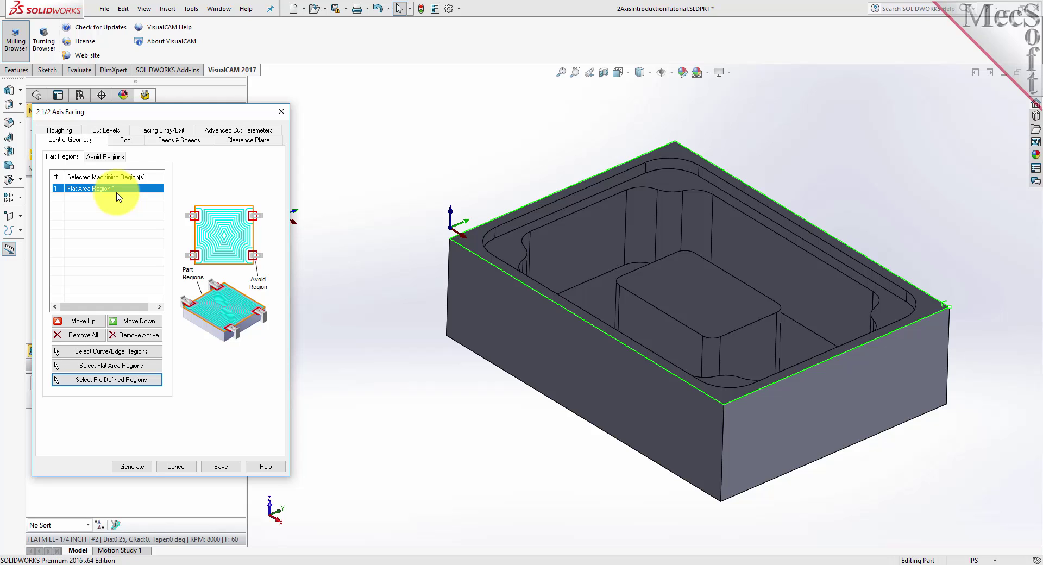
Step: Assign the FLATMILL- 3/4 INCH tool to the facing operation and check its feeds and speeds
click(125, 140)
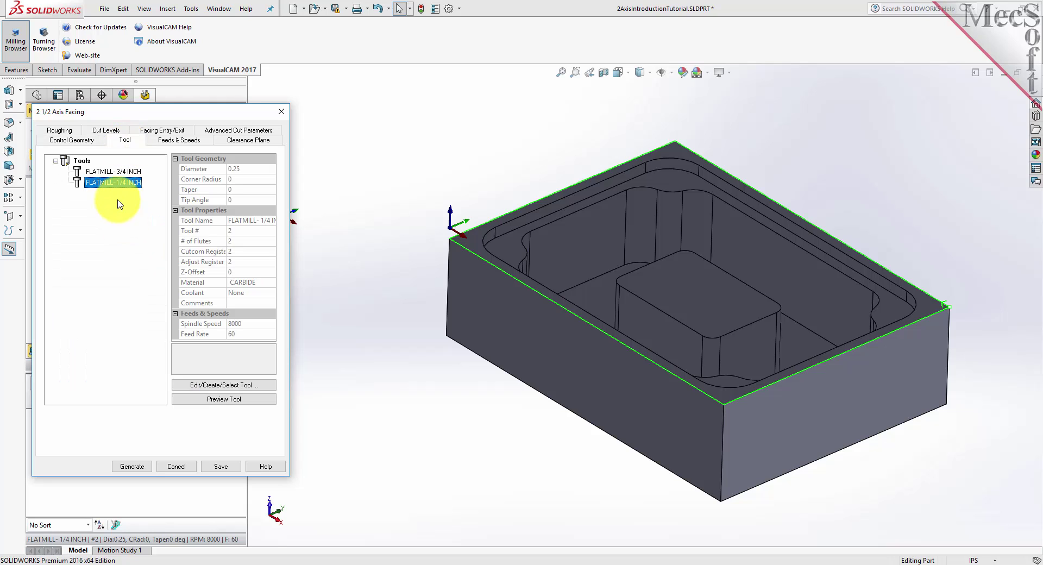
click(90, 172)
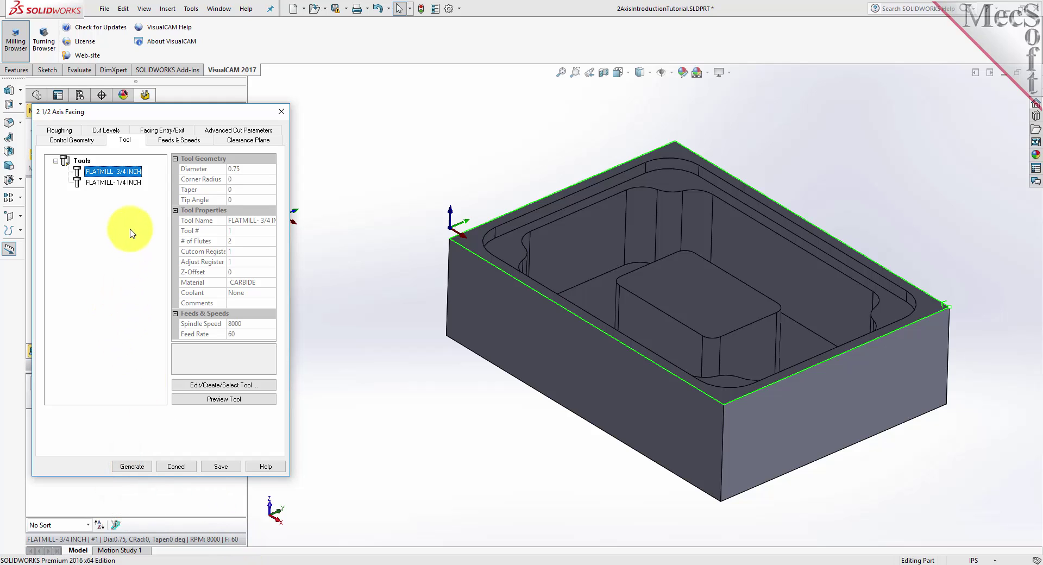
click(183, 141)
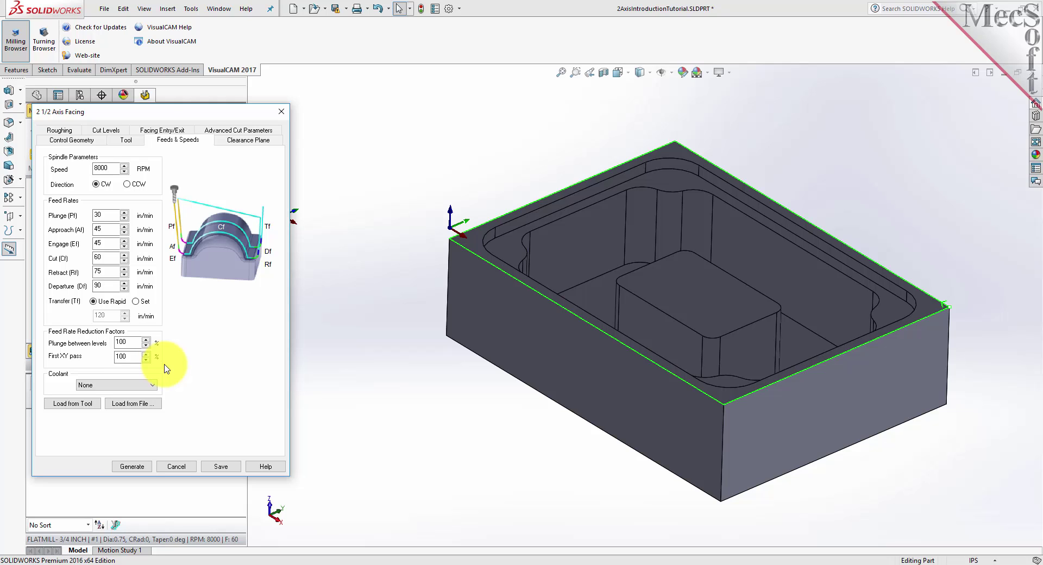
Step: Review the facing operation's clearance plane definition and its cut transfer method
click(236, 143)
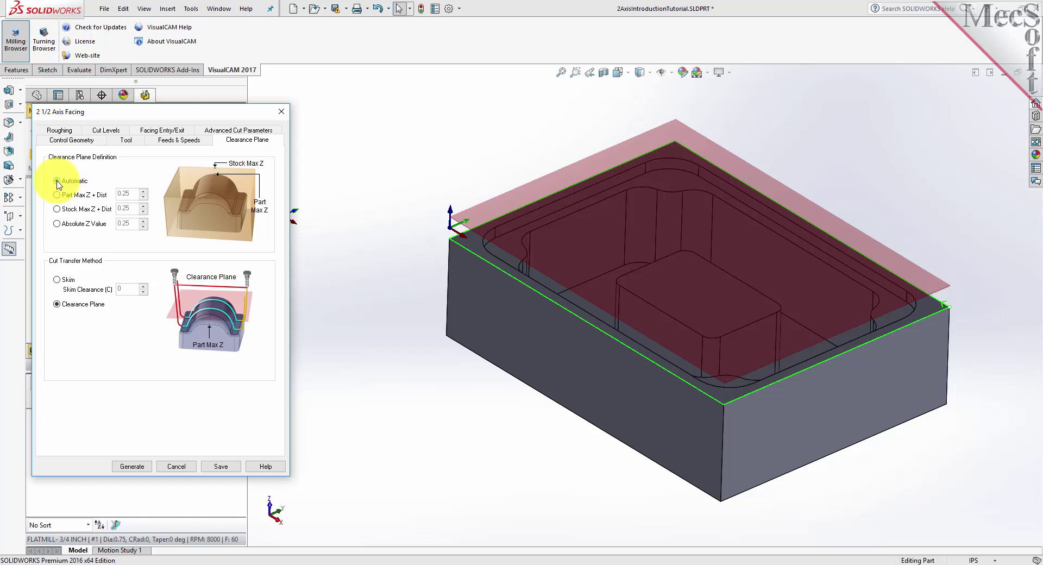
click(57, 305)
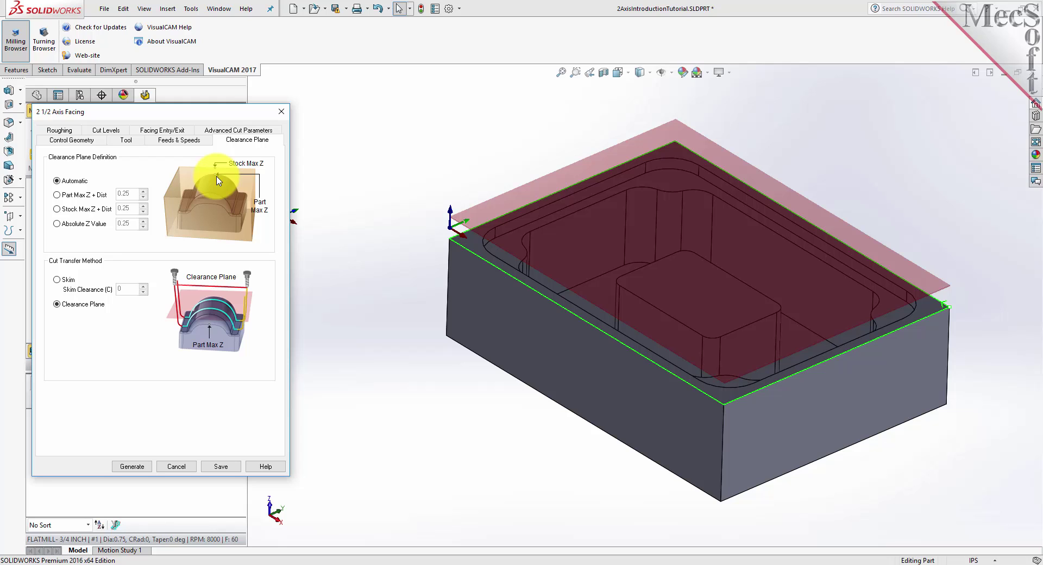
click(57, 305)
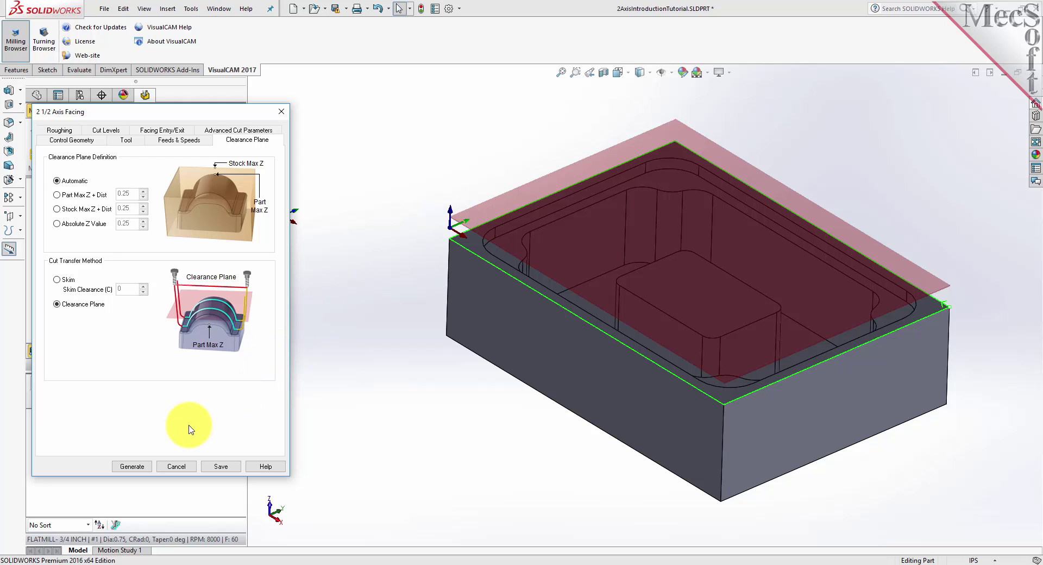
Step: Set the facing stepover to 30% of the tool diameter, using Island Offset Cuts and the Mixed cut direction
click(63, 133)
double_click(130, 174)
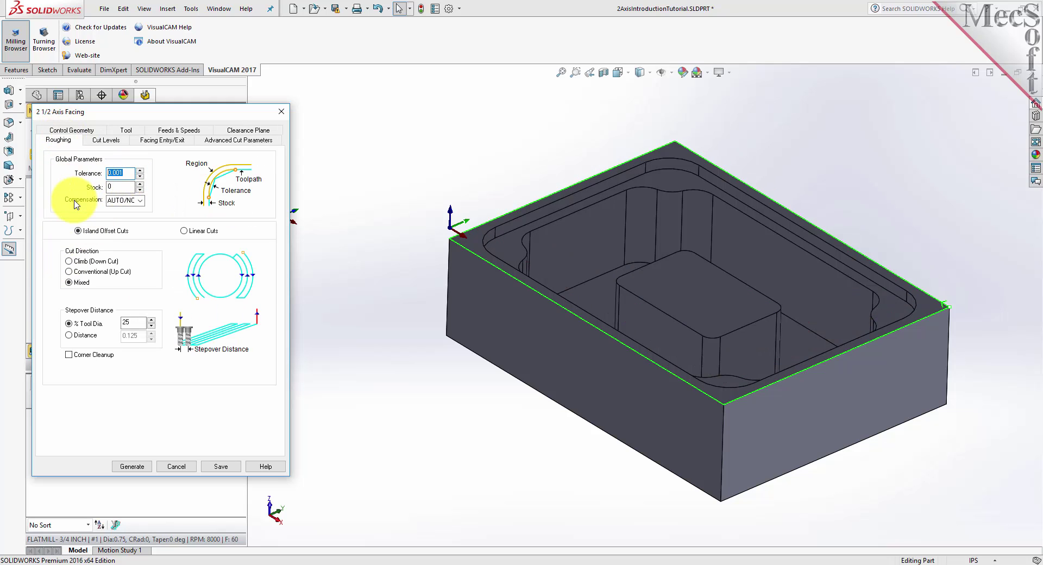
double_click(120, 187)
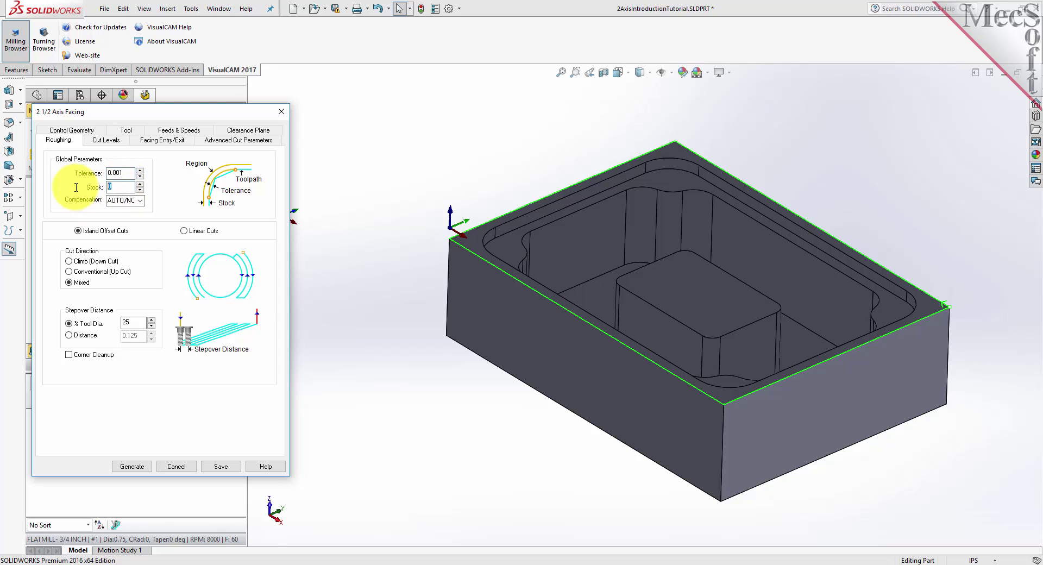
click(78, 230)
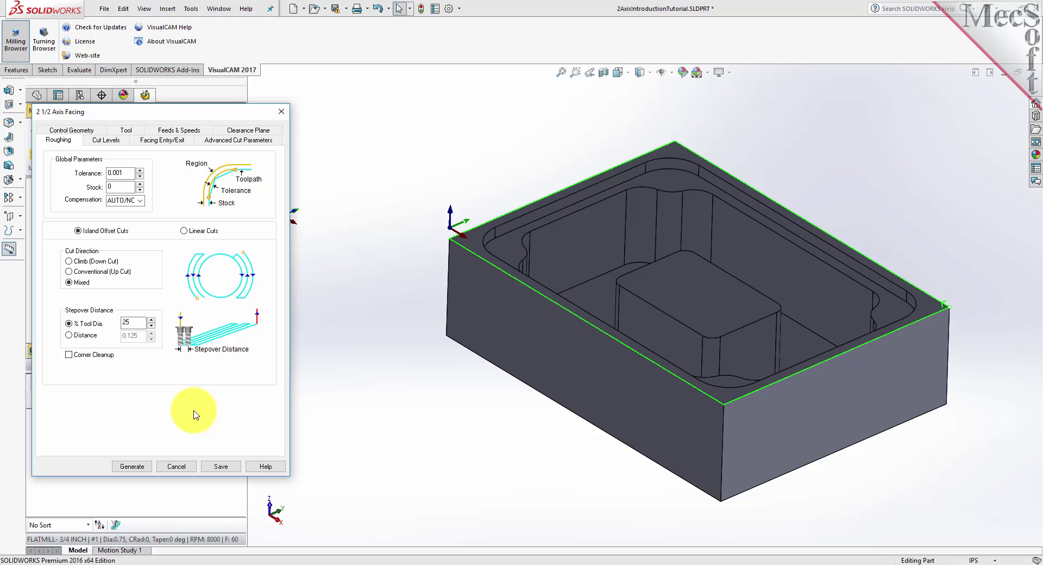
click(69, 283)
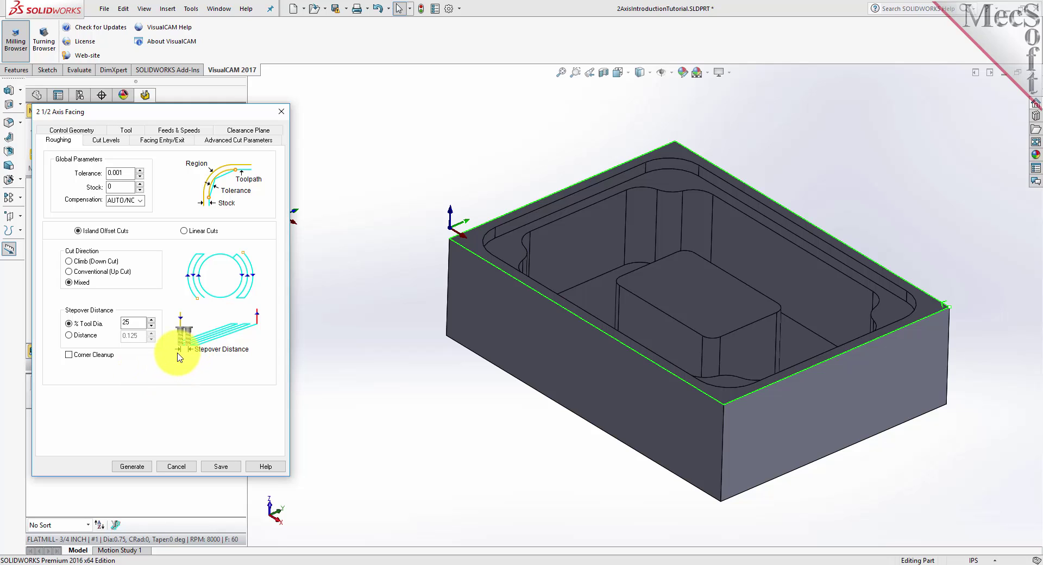
double_click(134, 323)
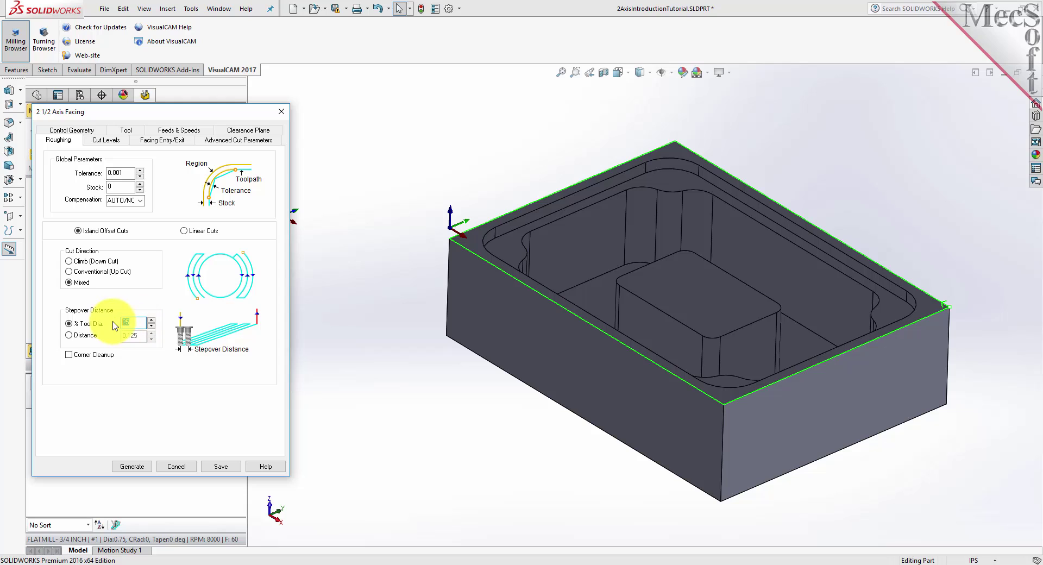
text(30)
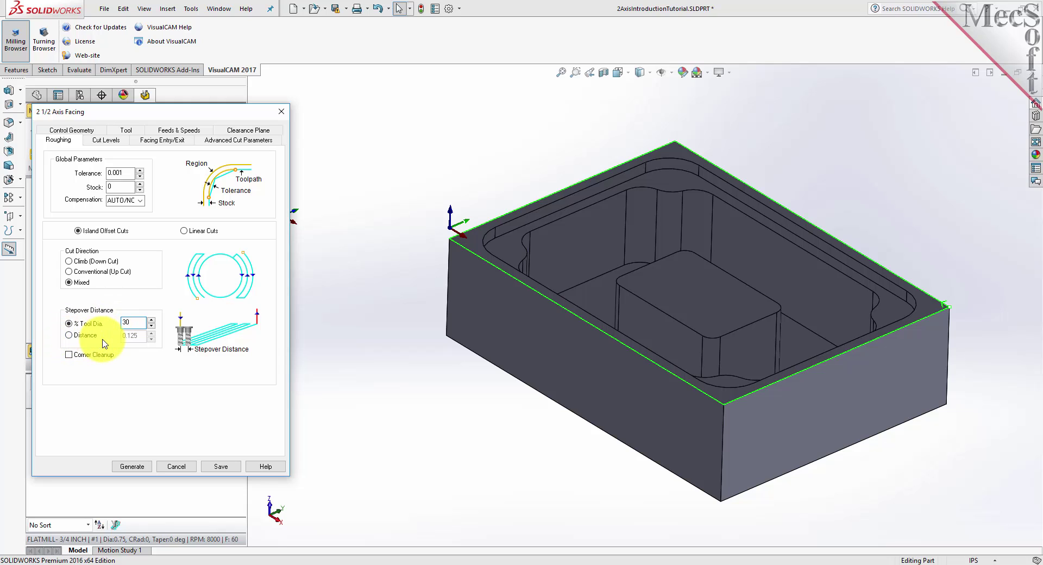
Step: Place the facing cut geometry At Bottom and set the total cut depth to 0.25
click(107, 142)
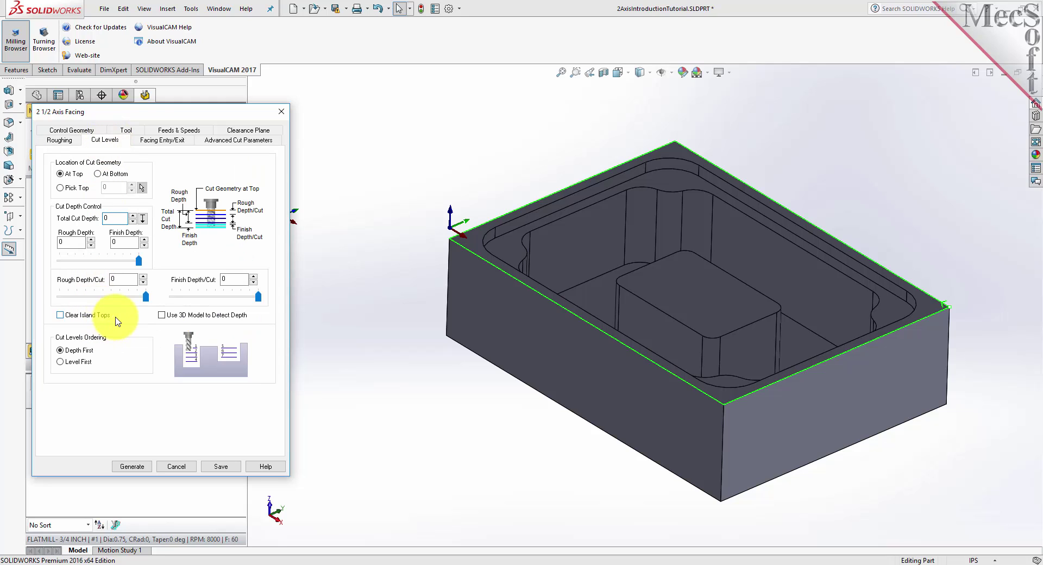
click(98, 174)
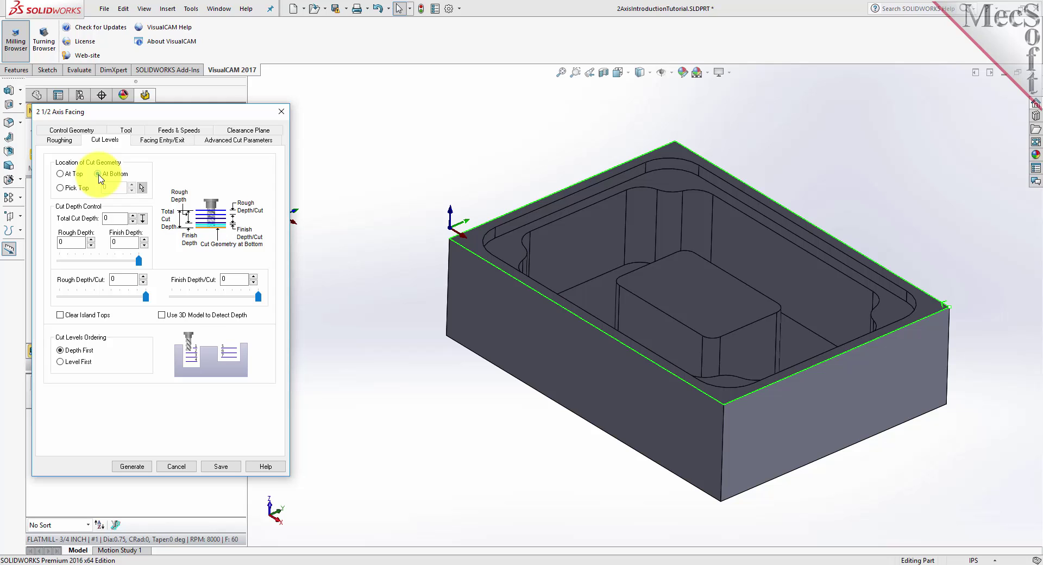
click(478, 243)
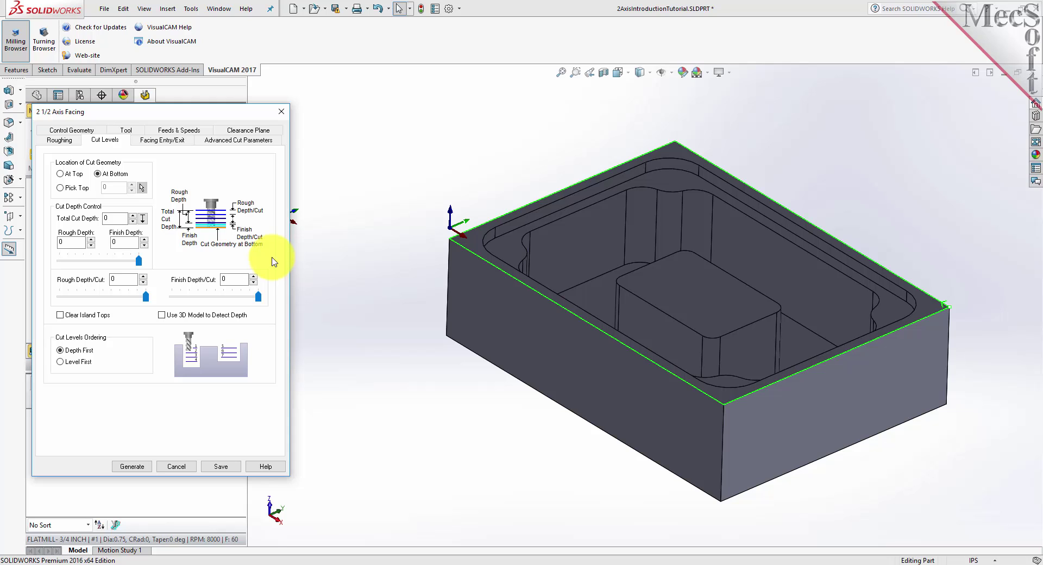
click(119, 219)
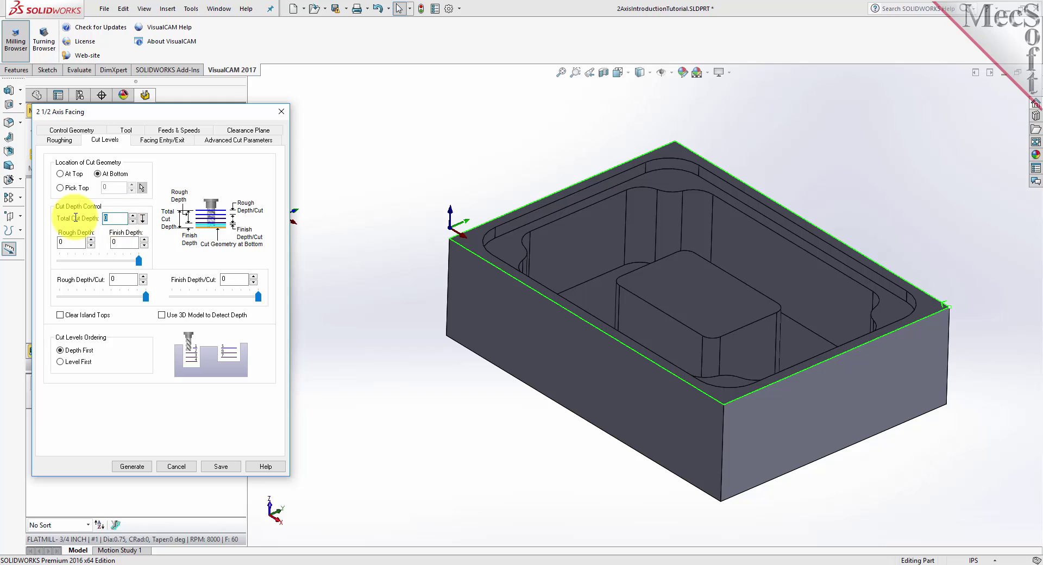
text(0.25)
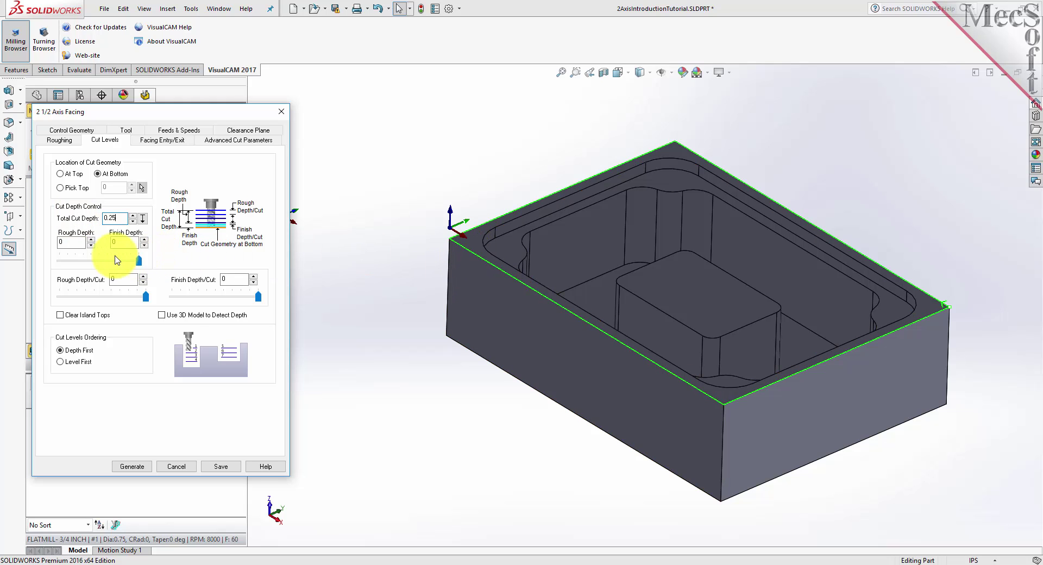
Step: Set the facing rough depth to 0.25 with a finish depth of 0, and the rough depth per cut to 0.25
click(70, 243)
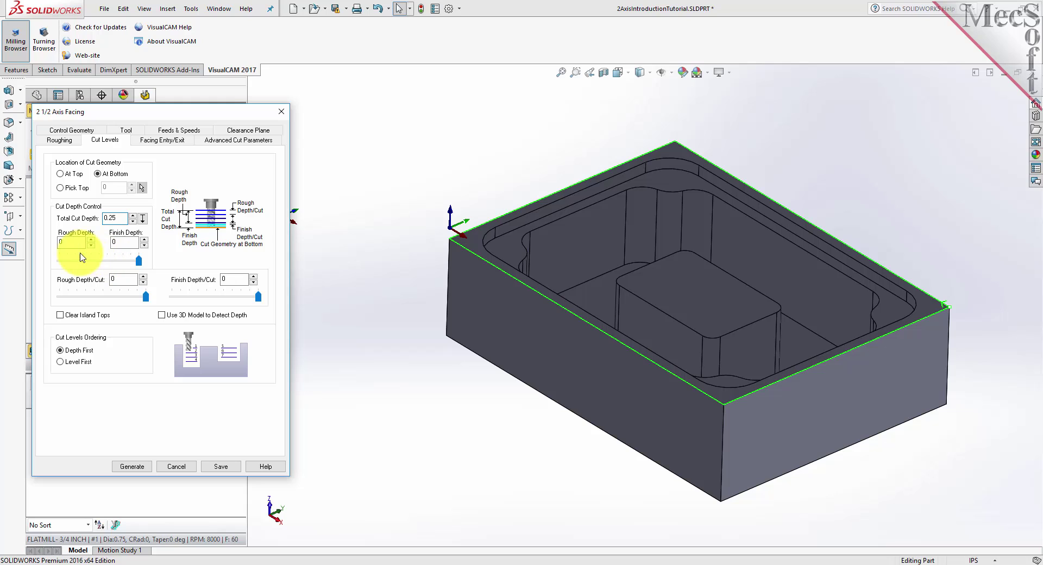
click(129, 241)
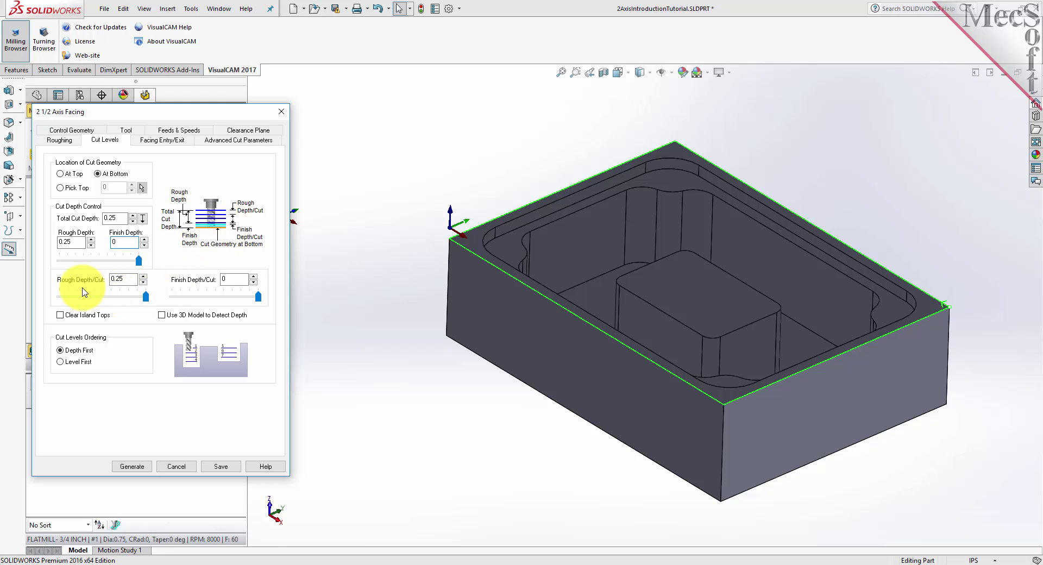
mouse_move(139, 260)
mouse_down()
mouse_move(57, 266)
mouse_move(139, 266)
mouse_up()
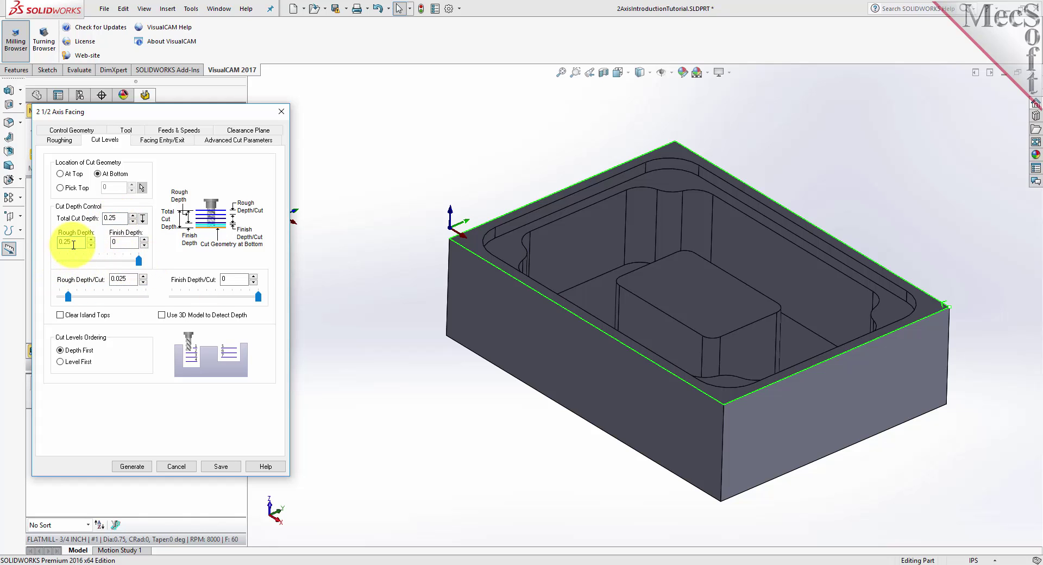
mouse_move(138, 263)
mouse_down()
mouse_move(110, 265)
mouse_move(139, 265)
mouse_up()
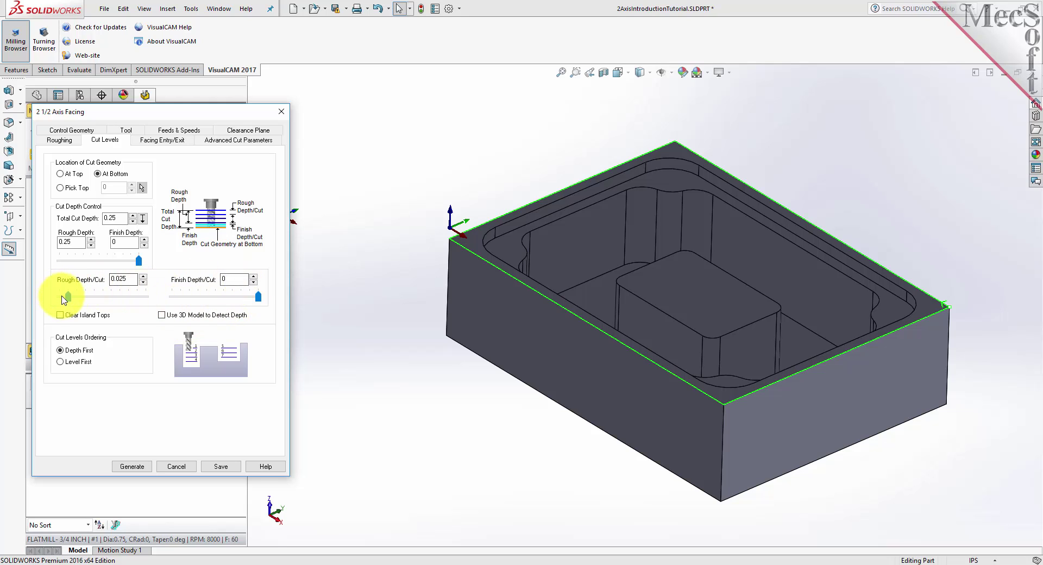
drag(68, 296, 146, 301)
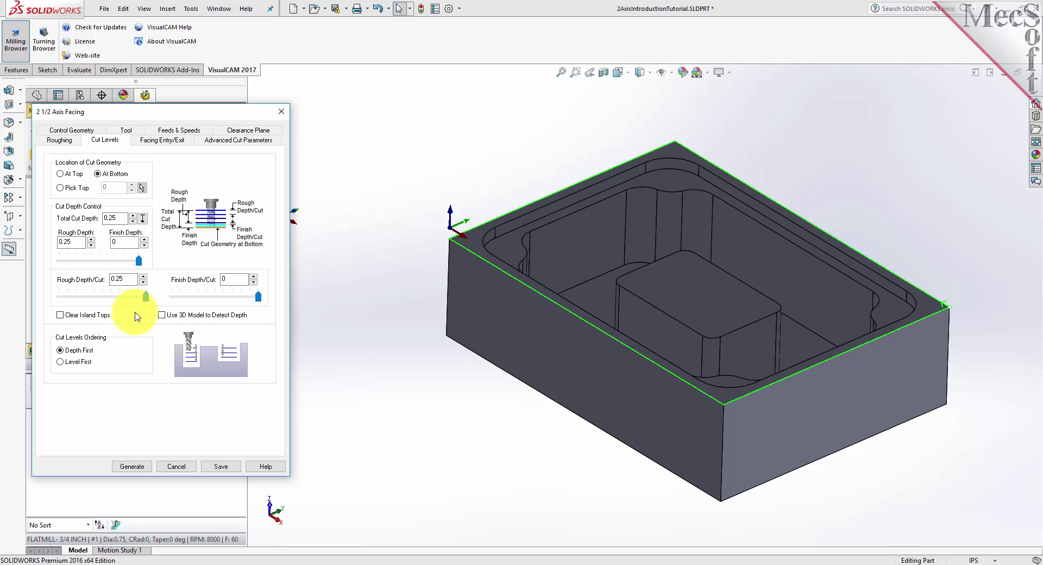
Step: Check the facing cut depths and the Depth First cut ordering, and generate the facing toolpath
drag(125, 217, 80, 220)
click(74, 242)
drag(130, 279, 81, 279)
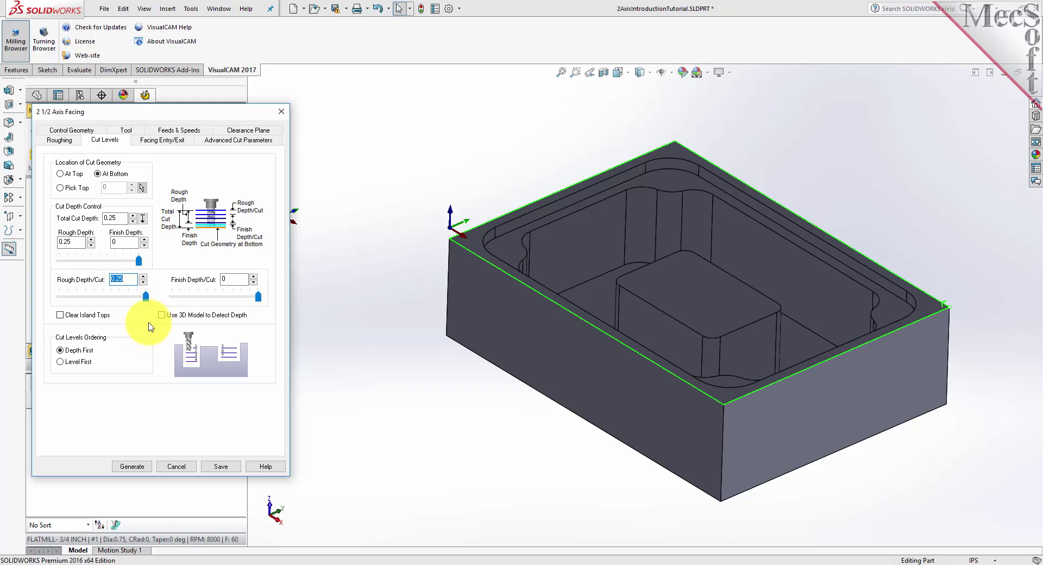
click(61, 355)
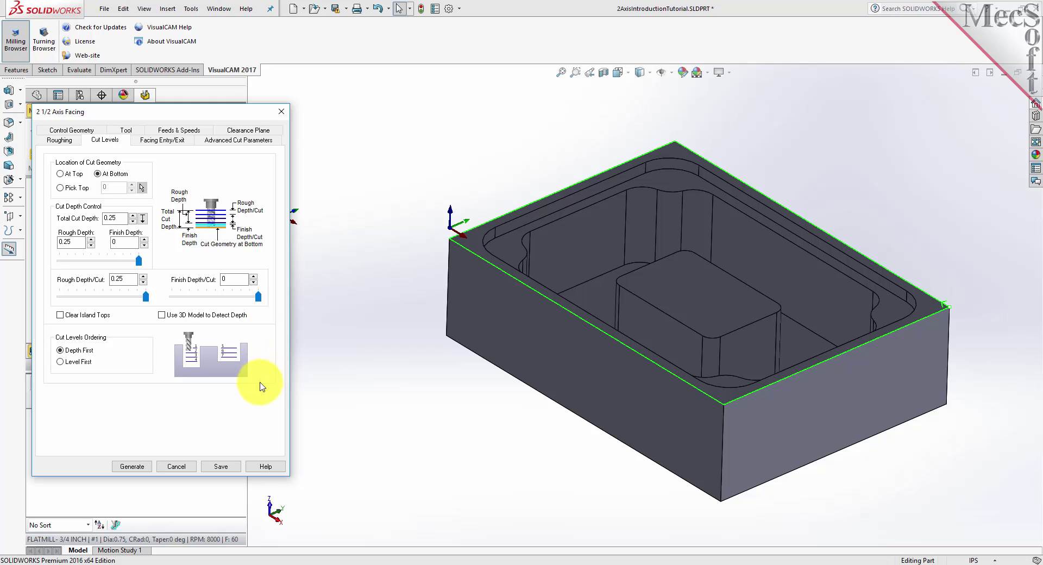
click(138, 468)
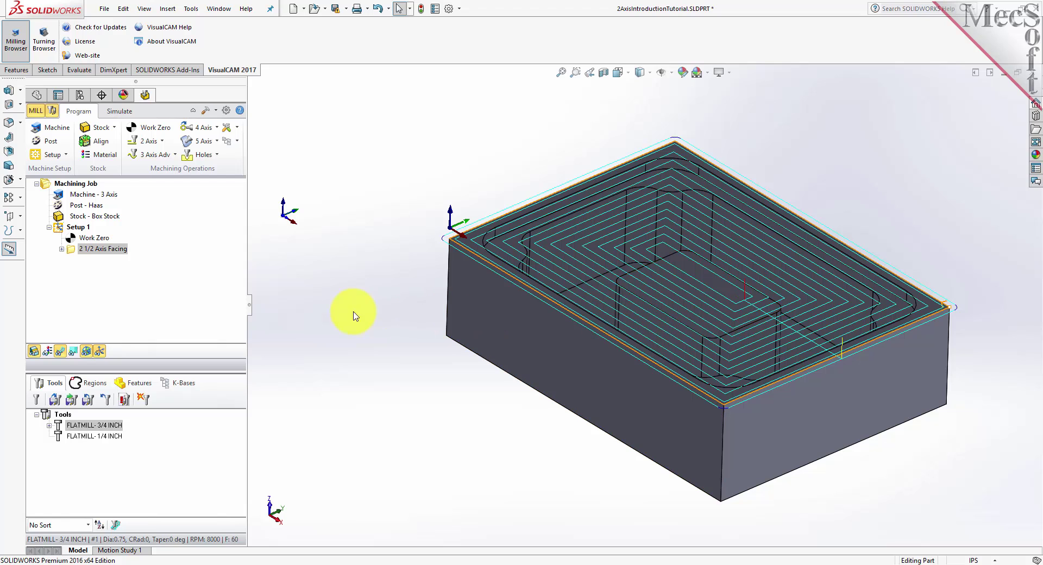
Step: Toggle the toolpath display off and on to examine the generated facing toolpath over the part
click(61, 351)
click(62, 353)
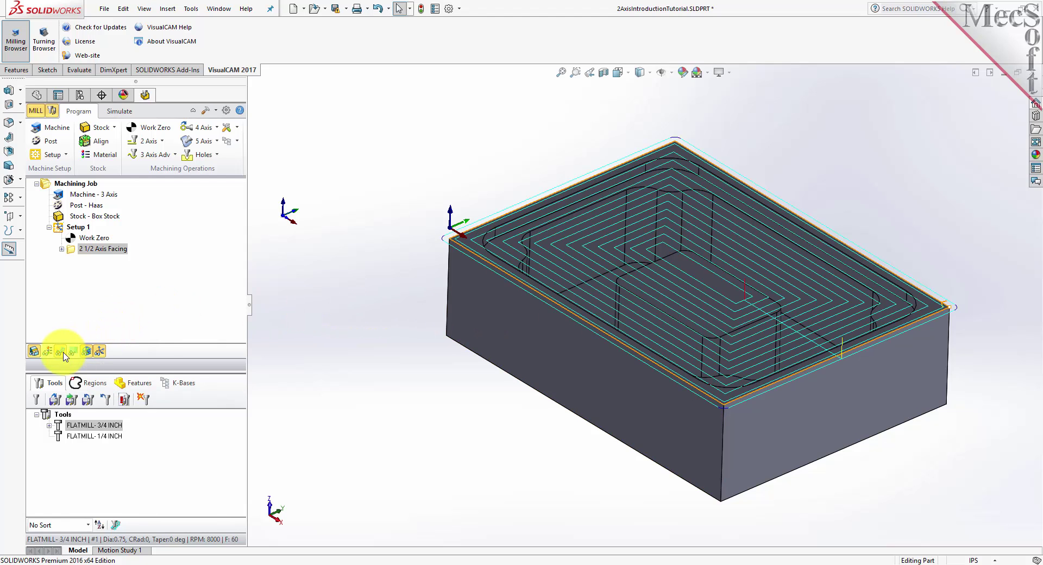
click(63, 353)
click(63, 353)
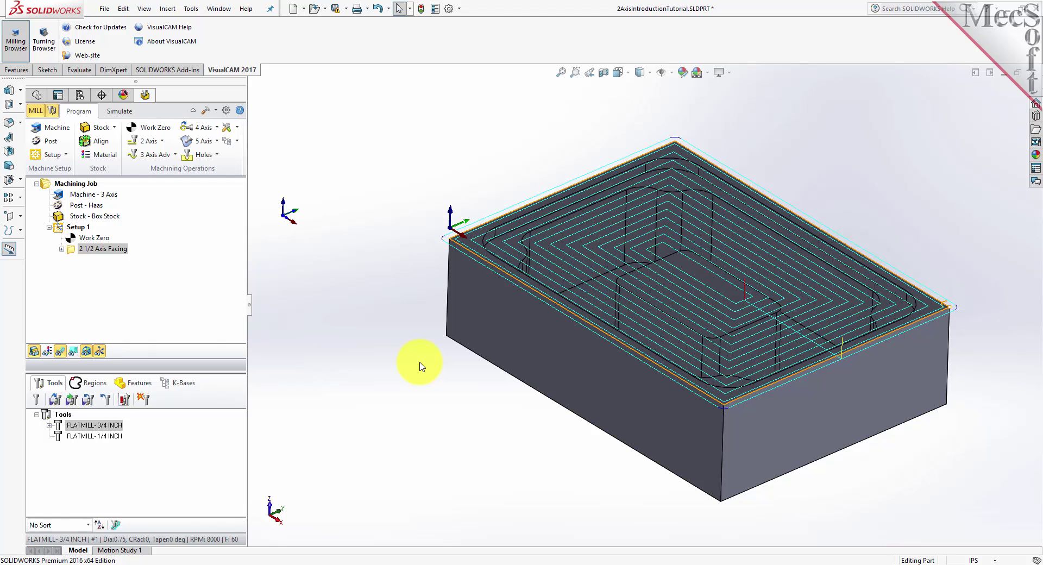
Step: Switch to simulation mode and toggle the part model's display, leaving only the facing toolpath shown
click(117, 112)
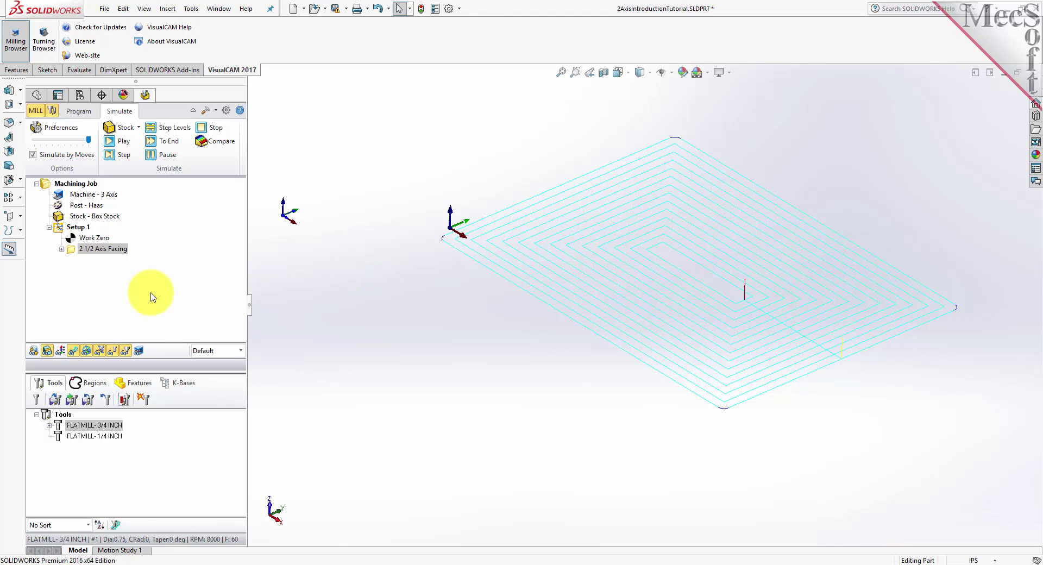
click(34, 352)
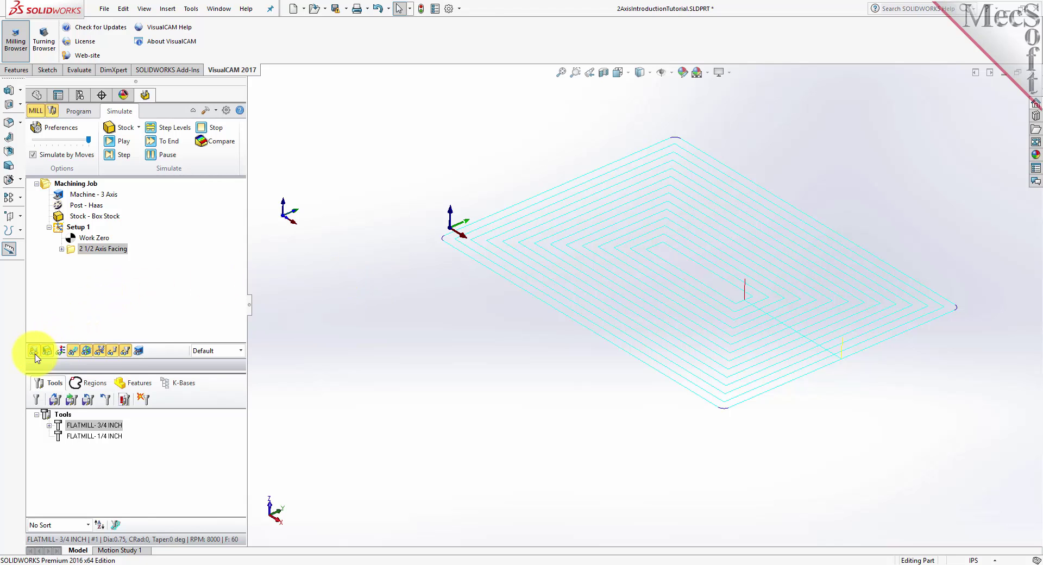
click(34, 352)
click(34, 352)
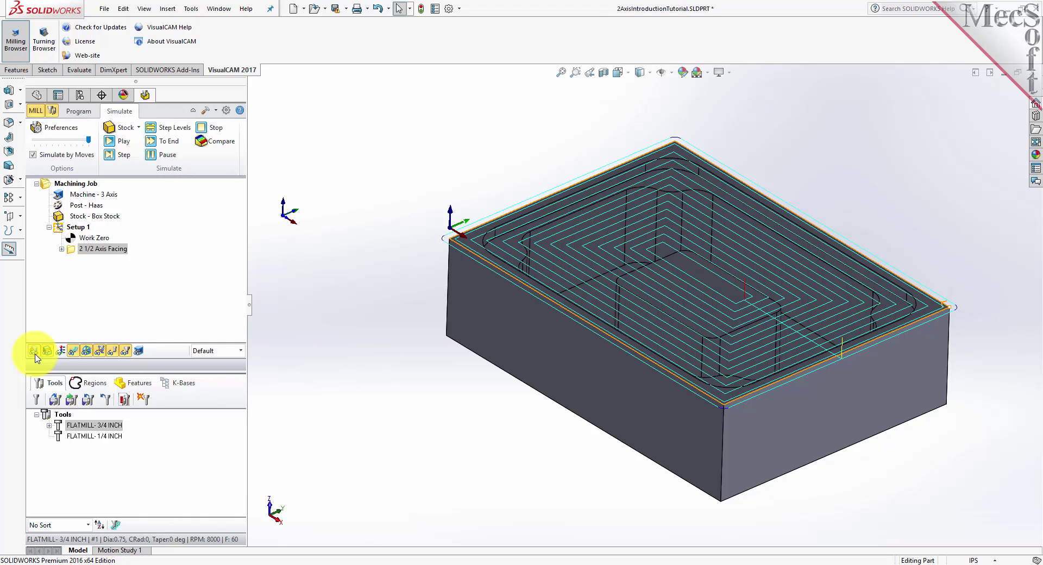
click(34, 352)
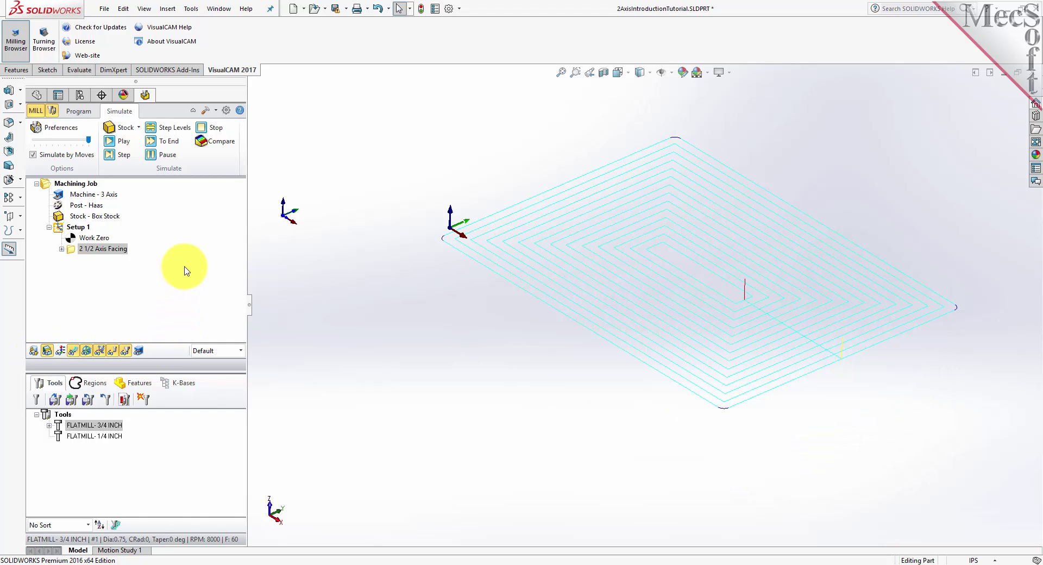
Step: Review the simulation preferences, accept them, and turn off Simulate by Moves
click(62, 129)
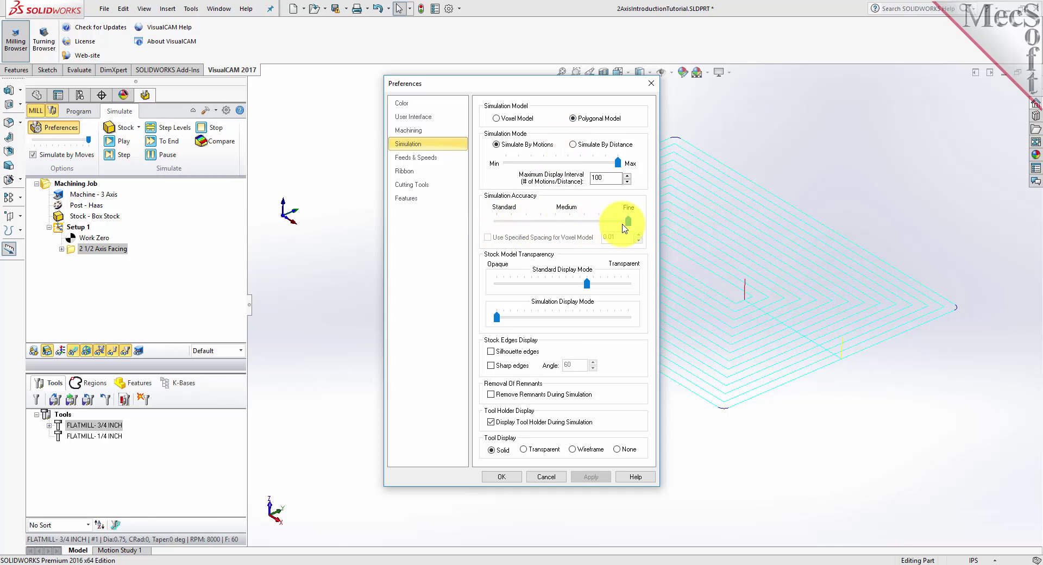
click(505, 477)
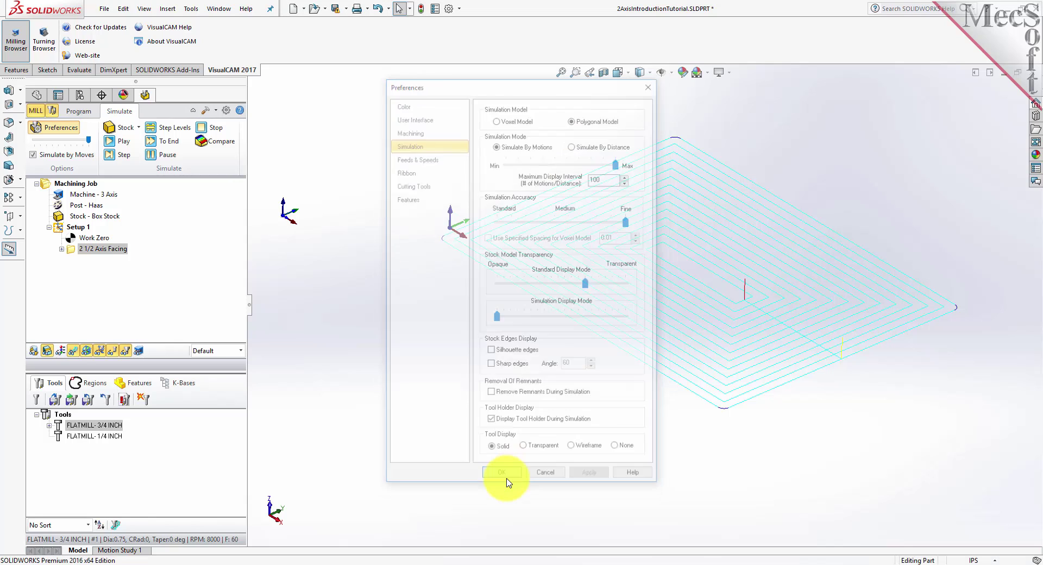
click(34, 156)
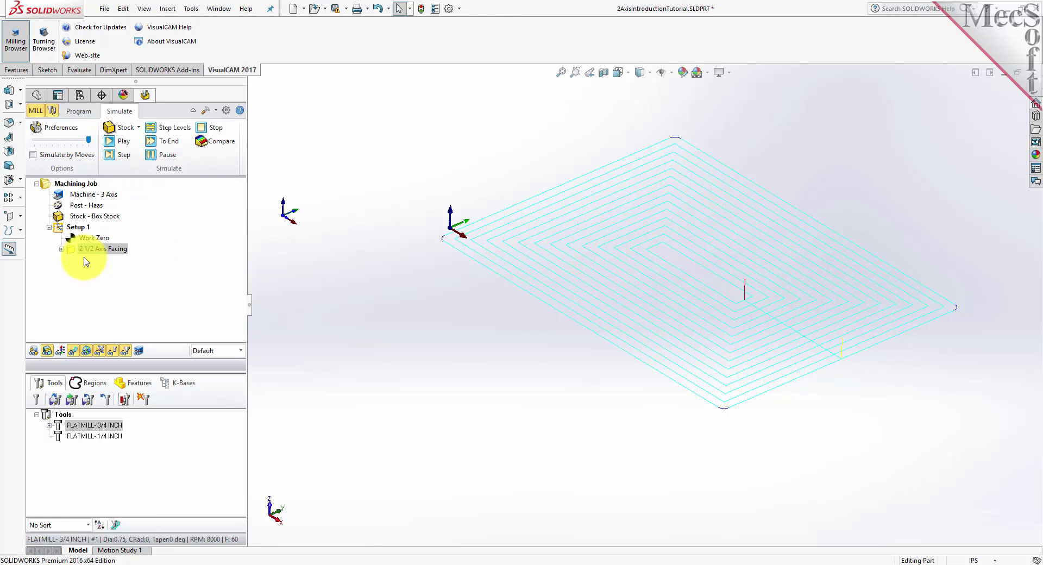
Step: Simulate the 2 1/2 Axis Facing operation at a reduced speed, pause it midway, and run it to the end
click(70, 249)
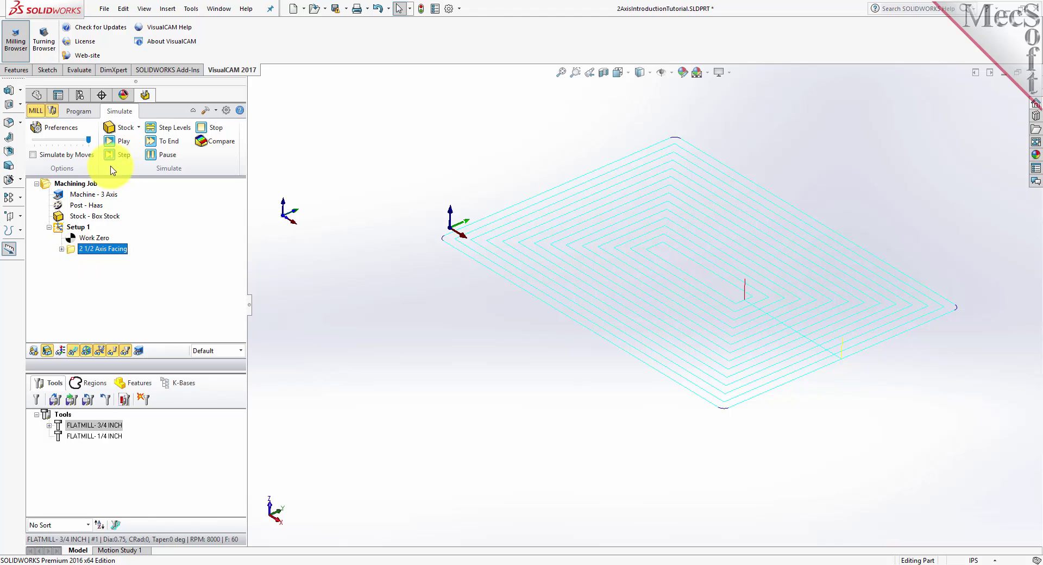
click(125, 143)
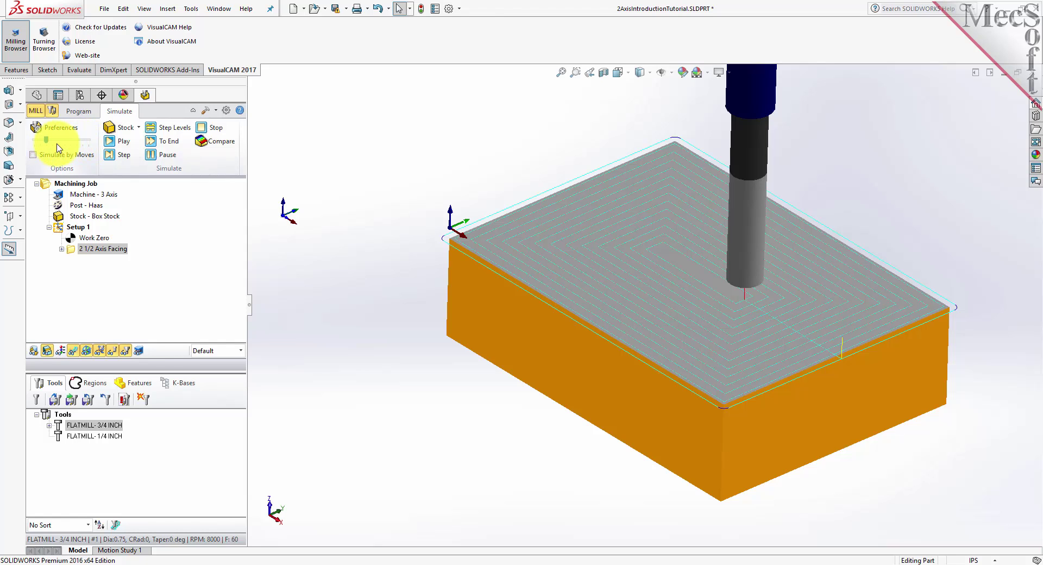
click(121, 142)
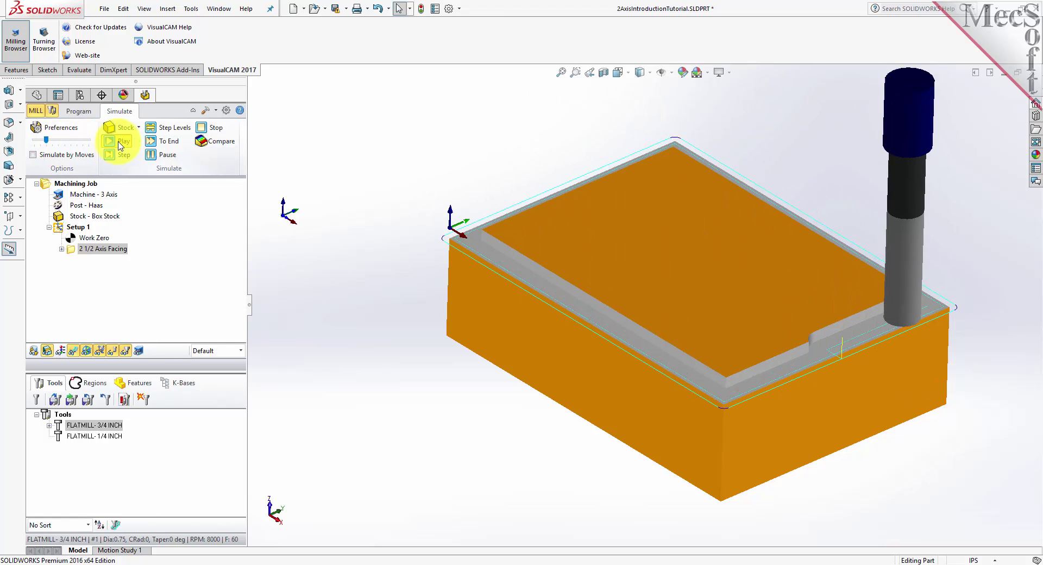
click(172, 157)
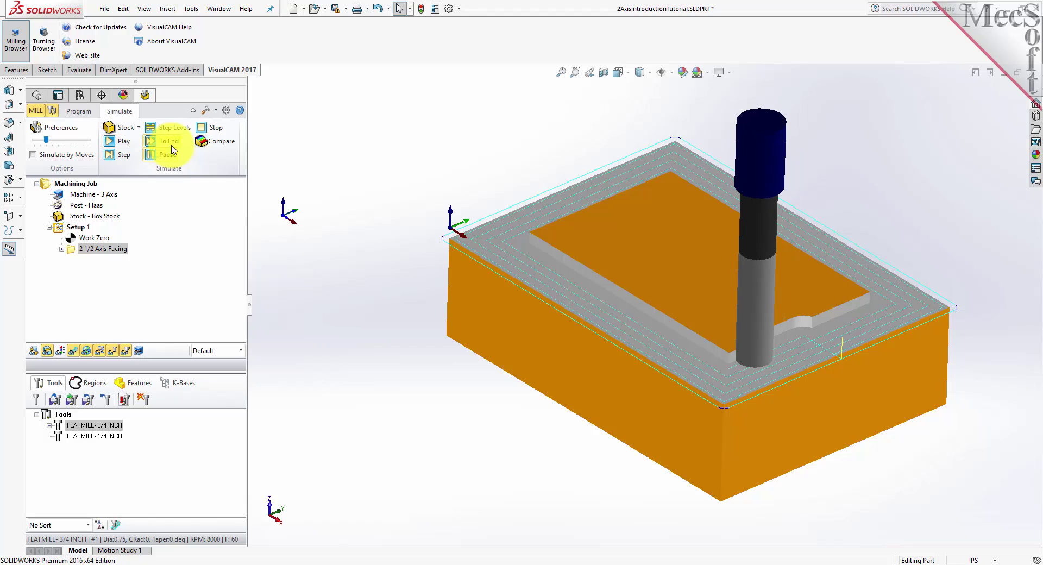
click(163, 141)
Step: Hide the toolpath and inspect the simulated faced stock from different angles
mouse_move(661, 368)
middle_down()
mouse_move(667, 445)
mouse_move(664, 351)
middle_up()
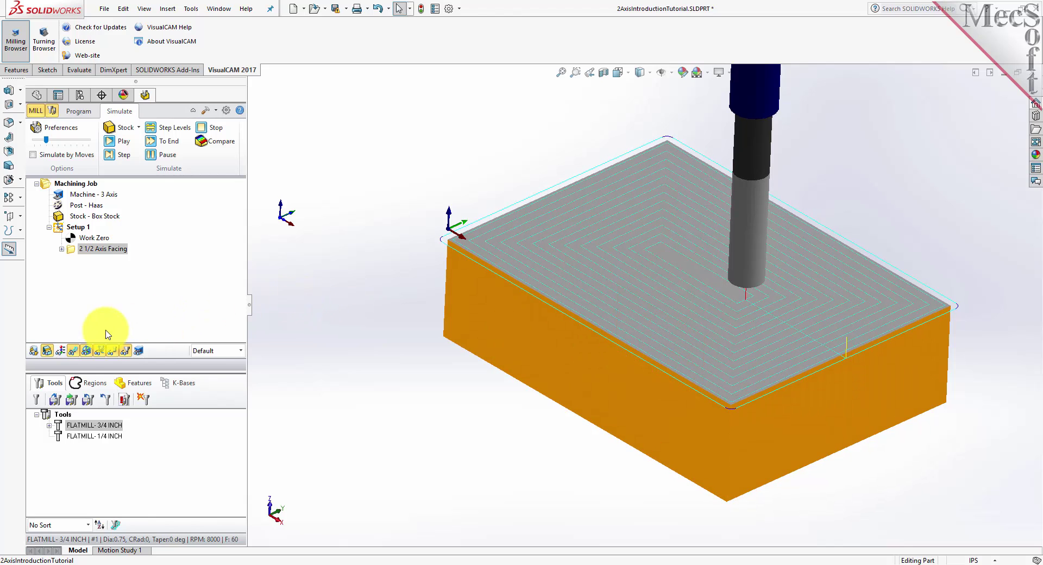
click(75, 352)
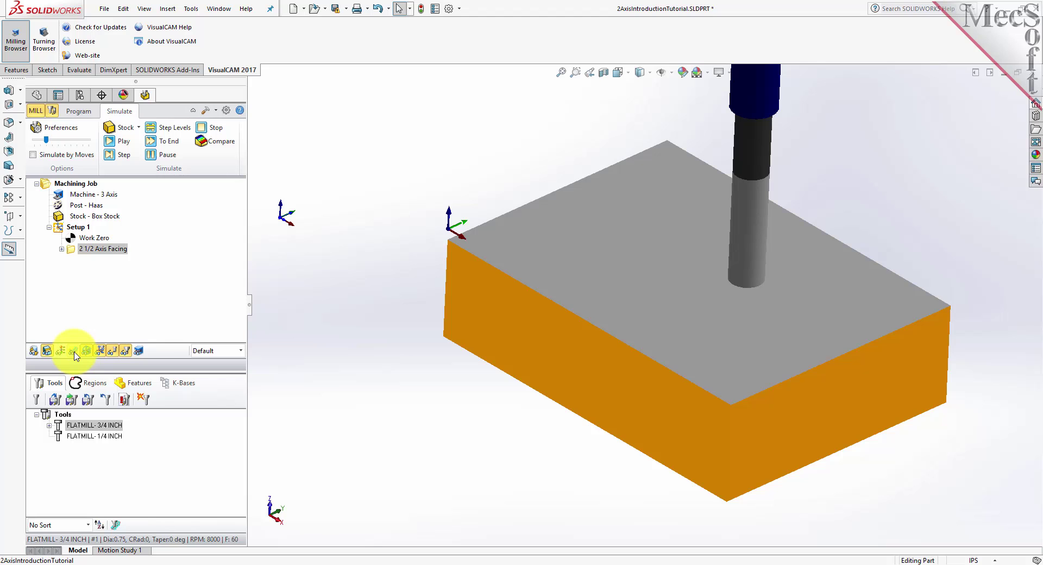
middle_drag(524, 310, 601, 305)
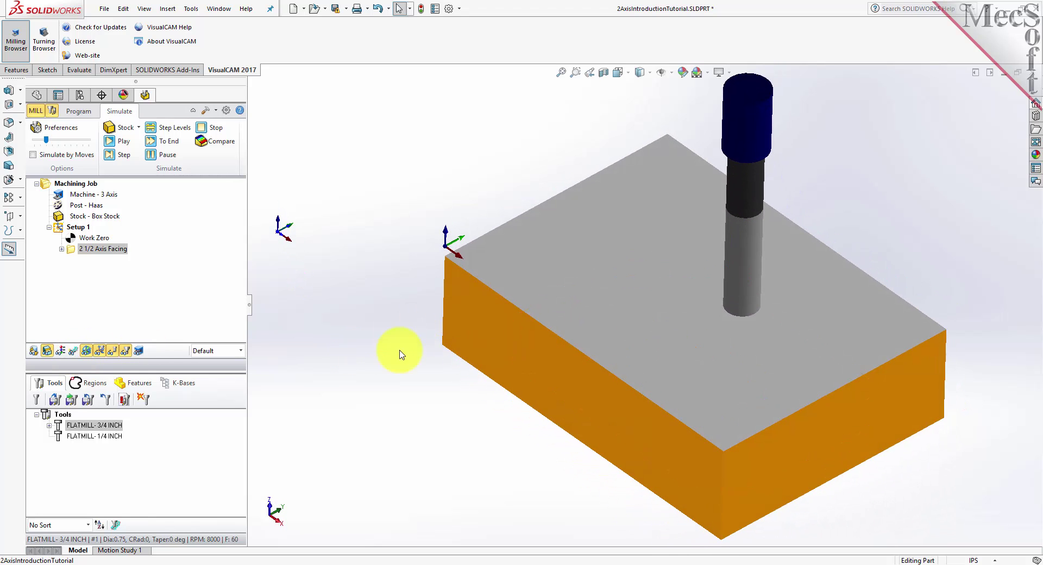
middle_drag(409, 370, 344, 354)
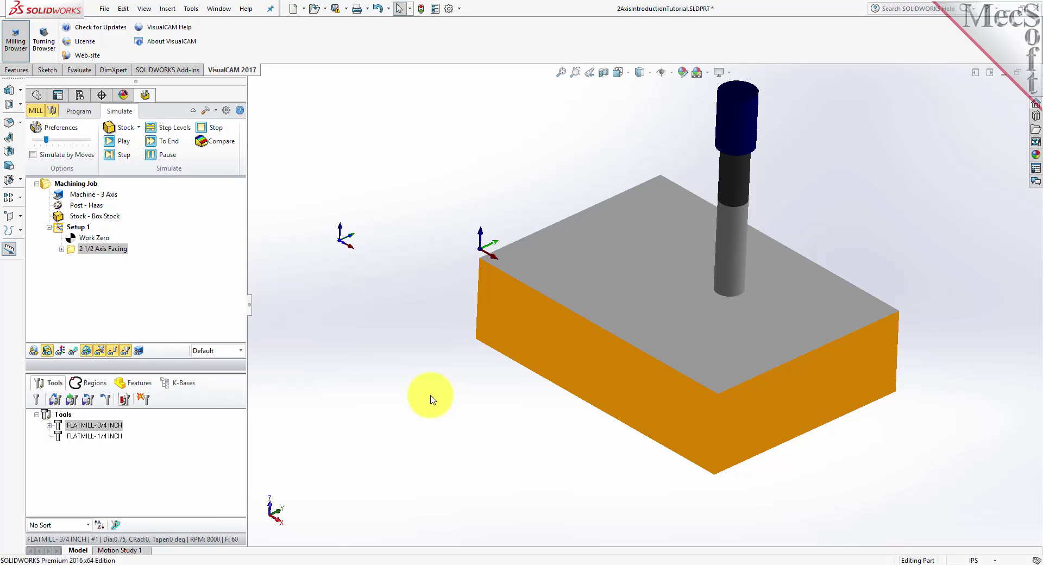
Step: Start a 2 1/2 Axis Pocketing operation and assign the predefined Flat Area Region 2 as its part region
click(78, 114)
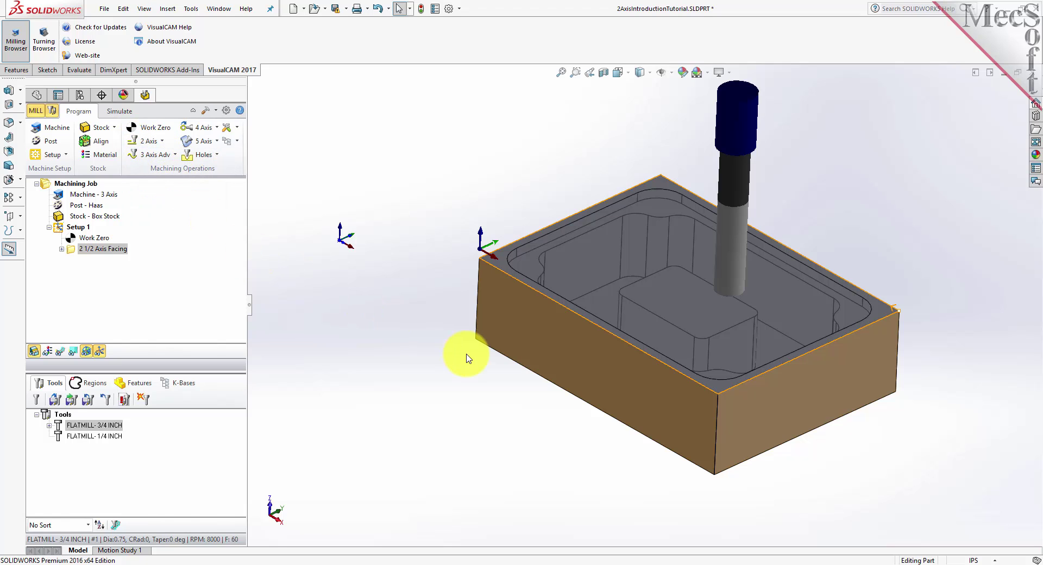
click(155, 142)
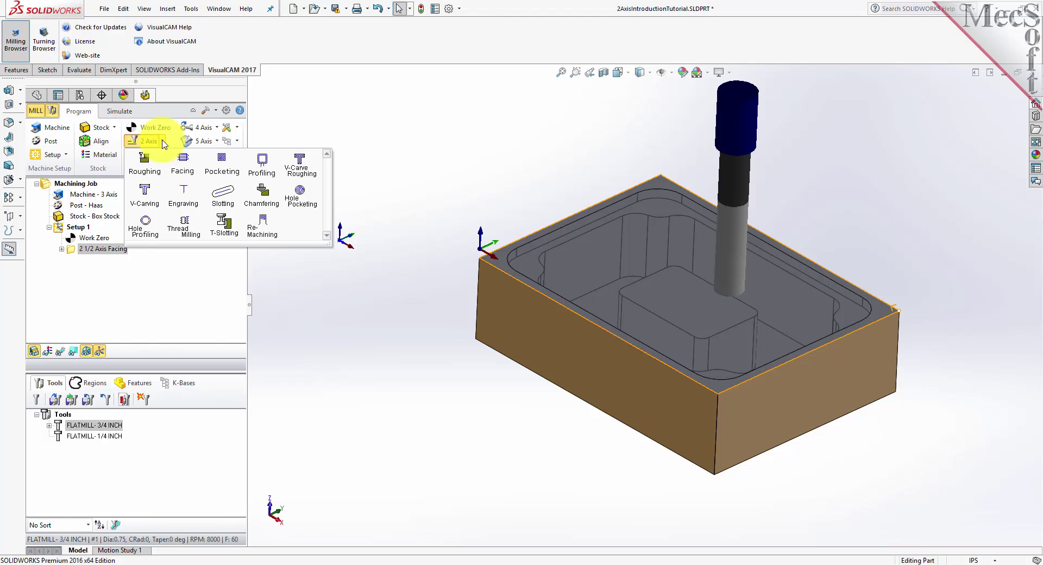
click(233, 174)
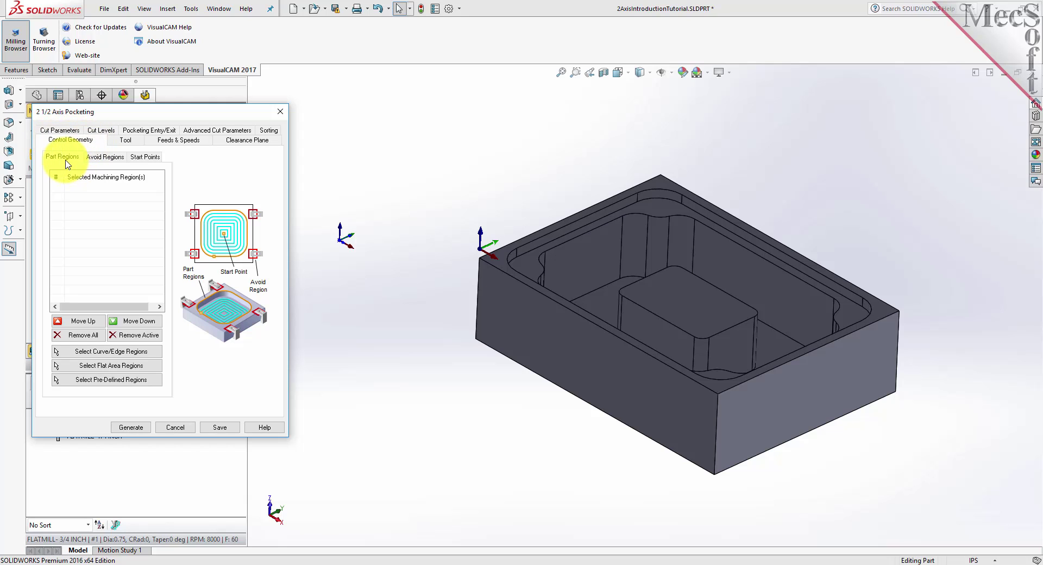
click(112, 383)
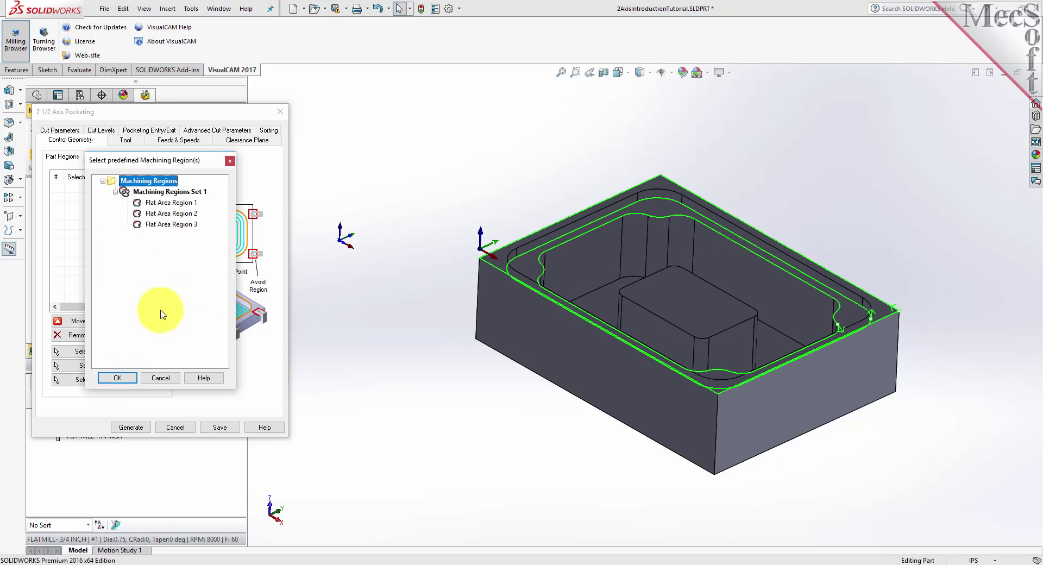
click(173, 213)
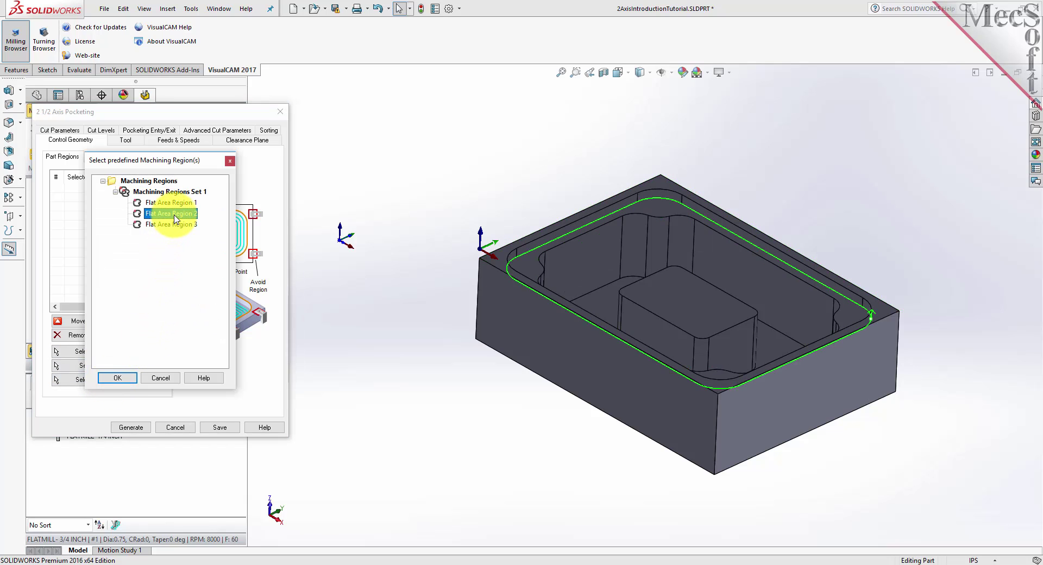
click(118, 378)
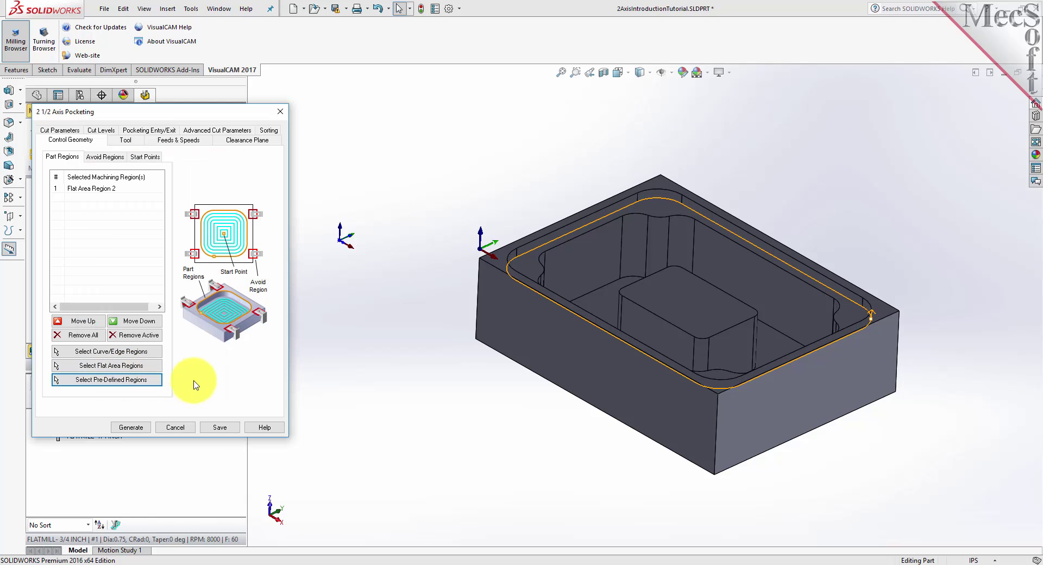
click(75, 188)
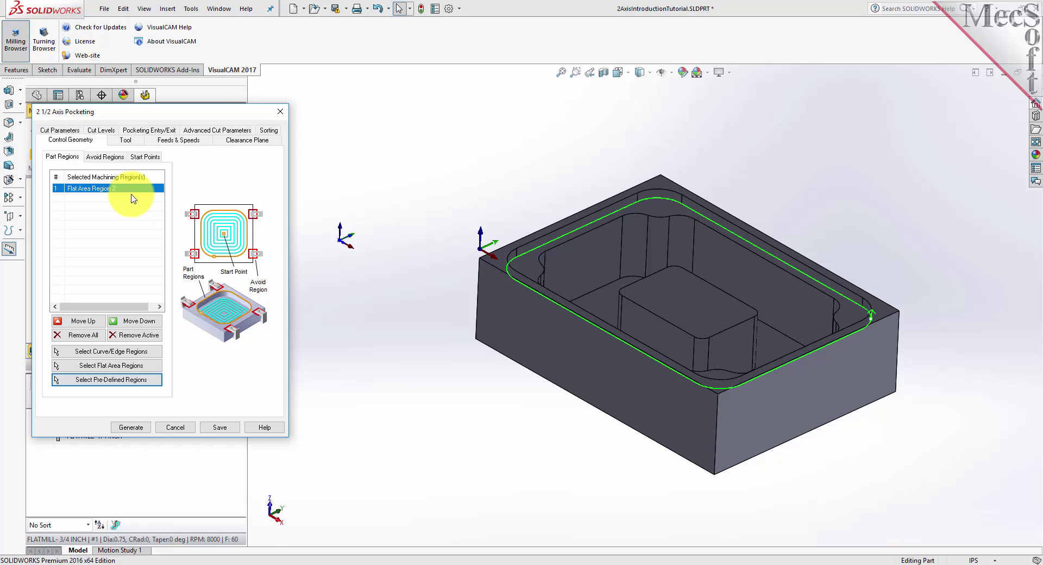
Step: Set the pocketing cut pattern to Offset with a stepover distance of 50% of the tool diameter
click(124, 139)
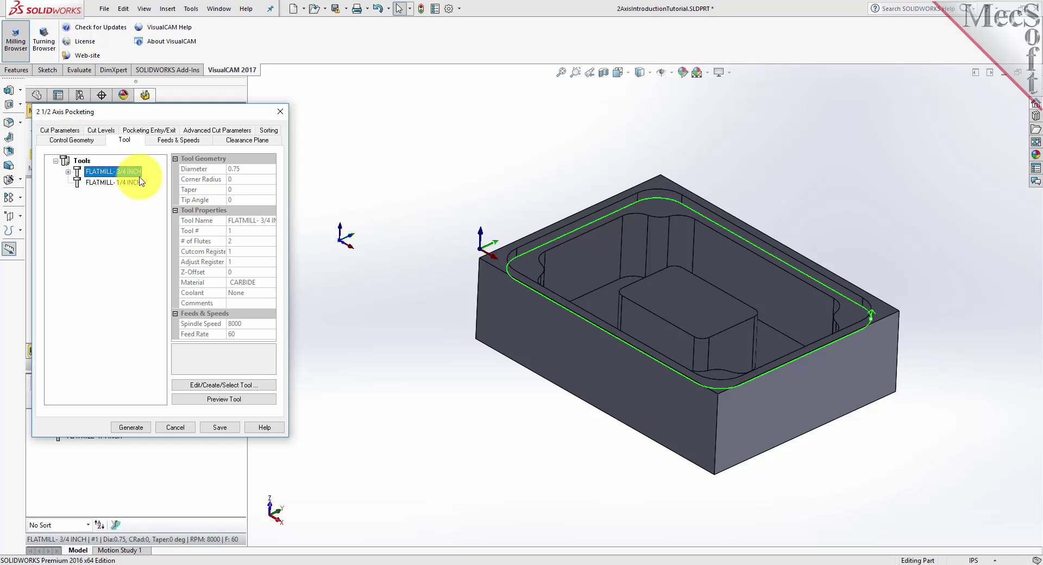
click(70, 131)
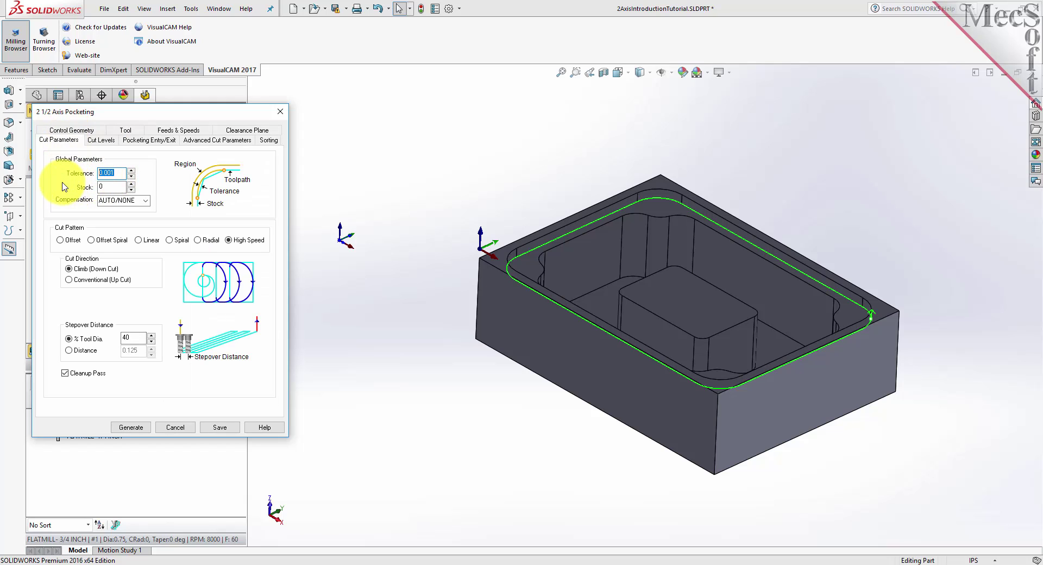
key(Tab)
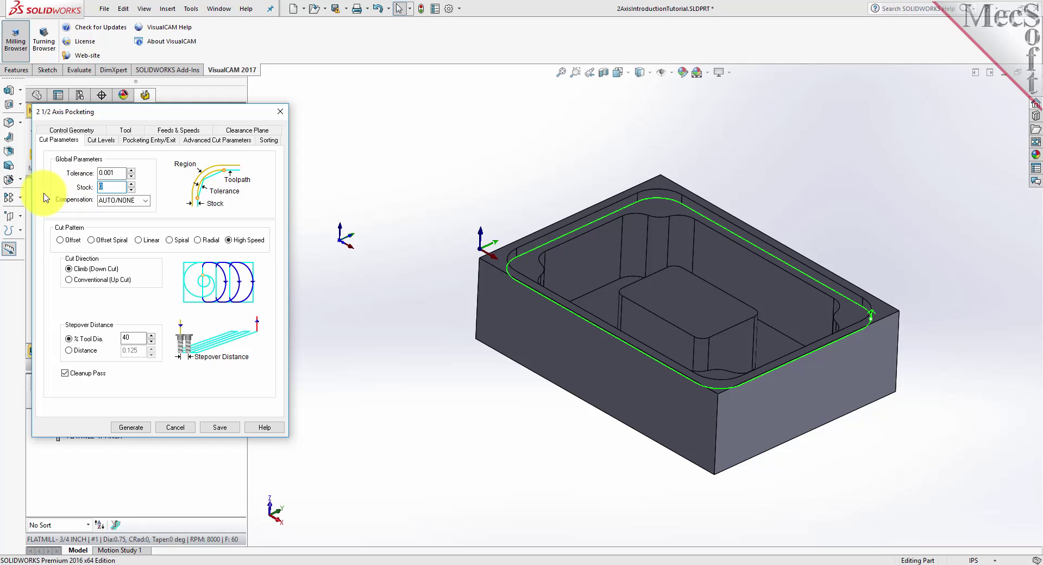
click(61, 240)
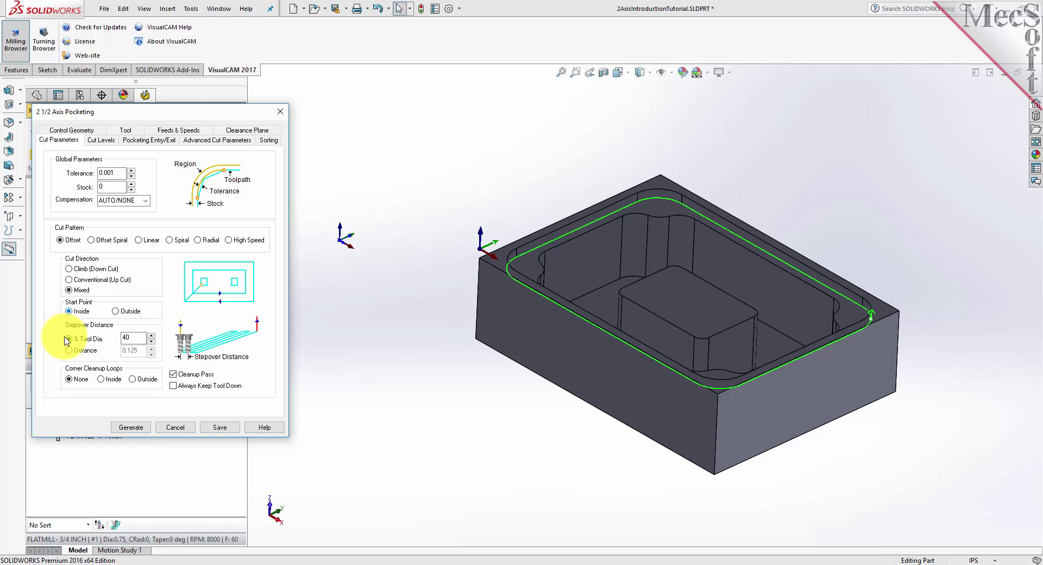
double_click(137, 338)
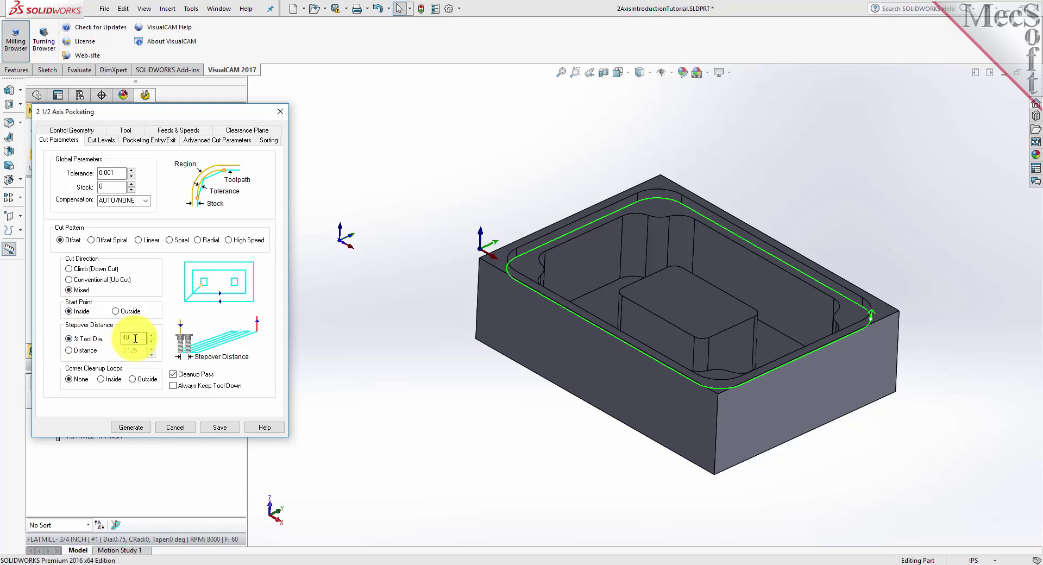
text(50)
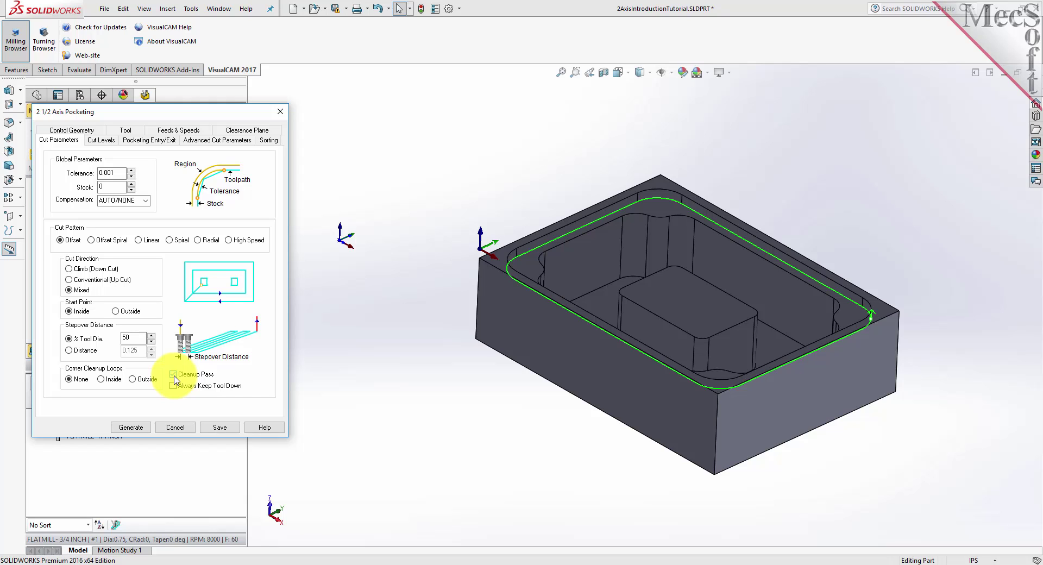
Step: Set the cut geometry location to At Bottom with a total cut depth of 0.25, and generate the pocketing operation
click(100, 140)
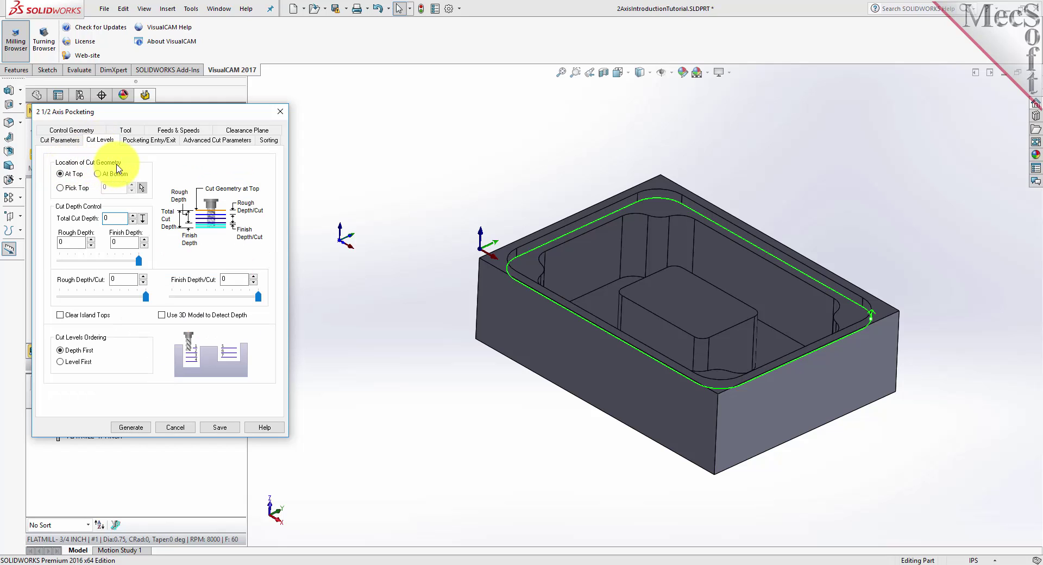
click(97, 174)
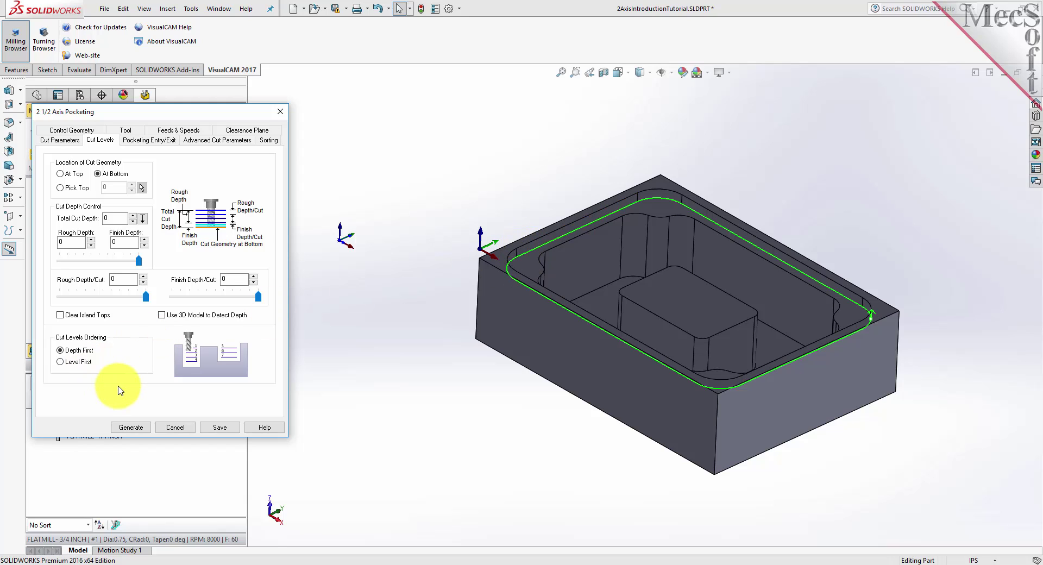
click(79, 218)
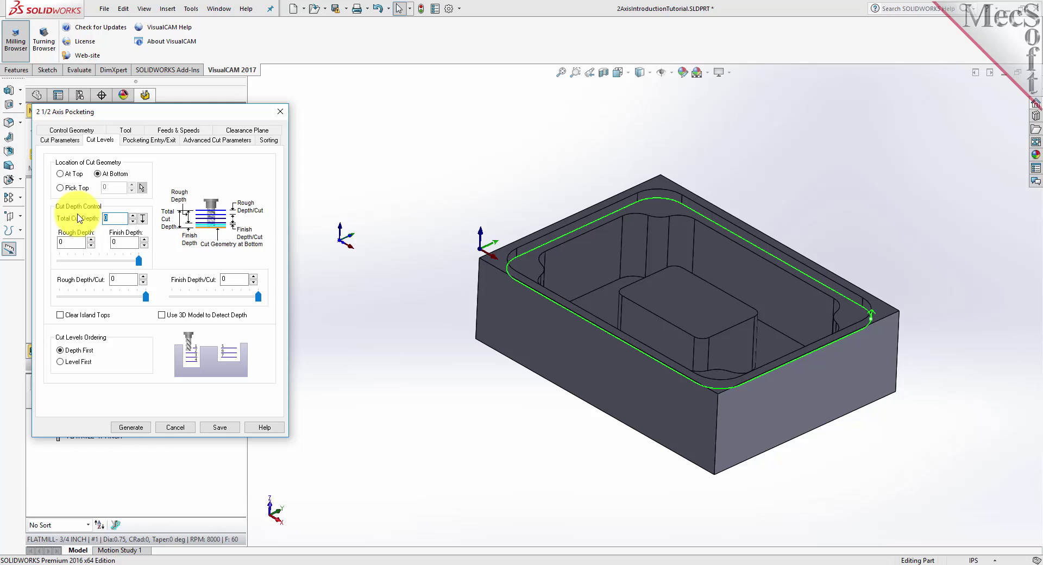
text(0.25)
click(76, 242)
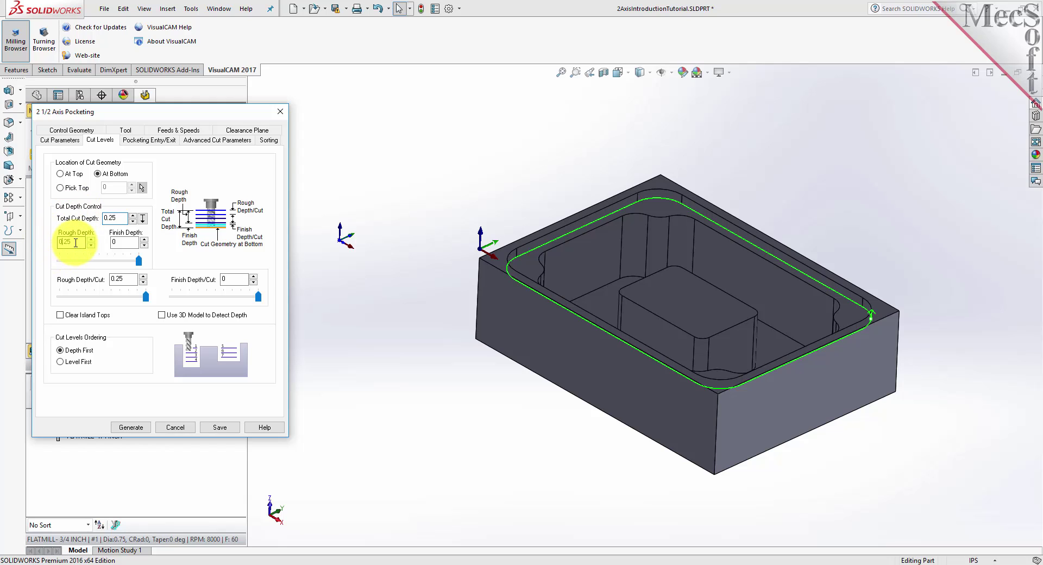
click(131, 426)
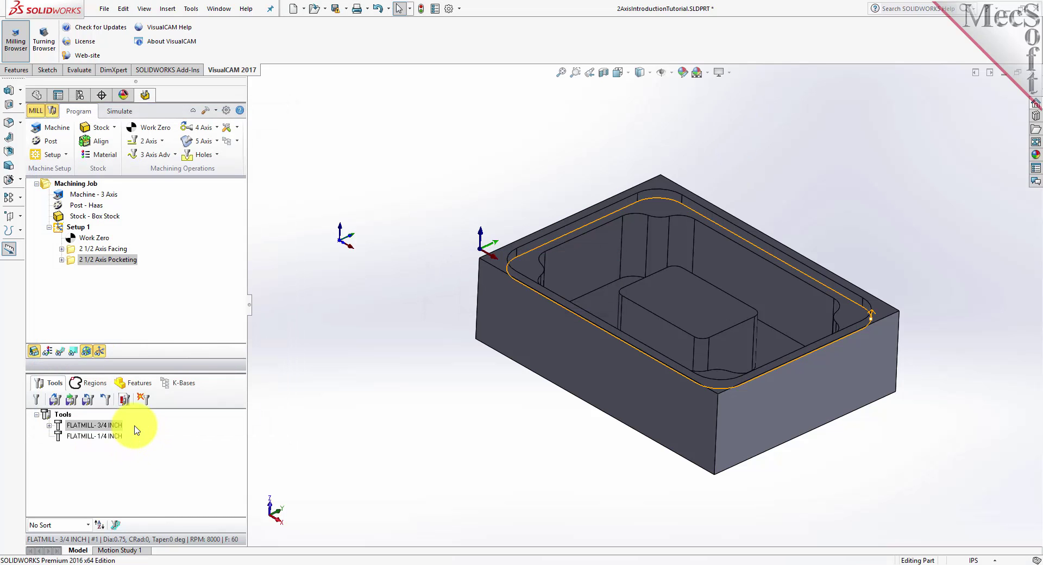
Step: Display the pocketing toolpath and simulate the 2 1/2 Axis Pocketing operation on the faced stock
click(70, 261)
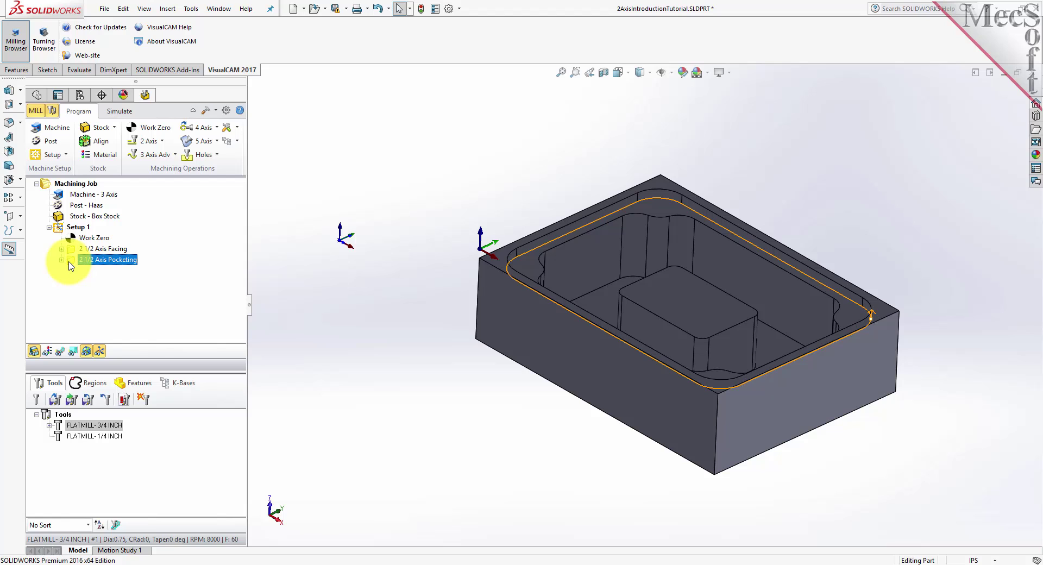
click(60, 352)
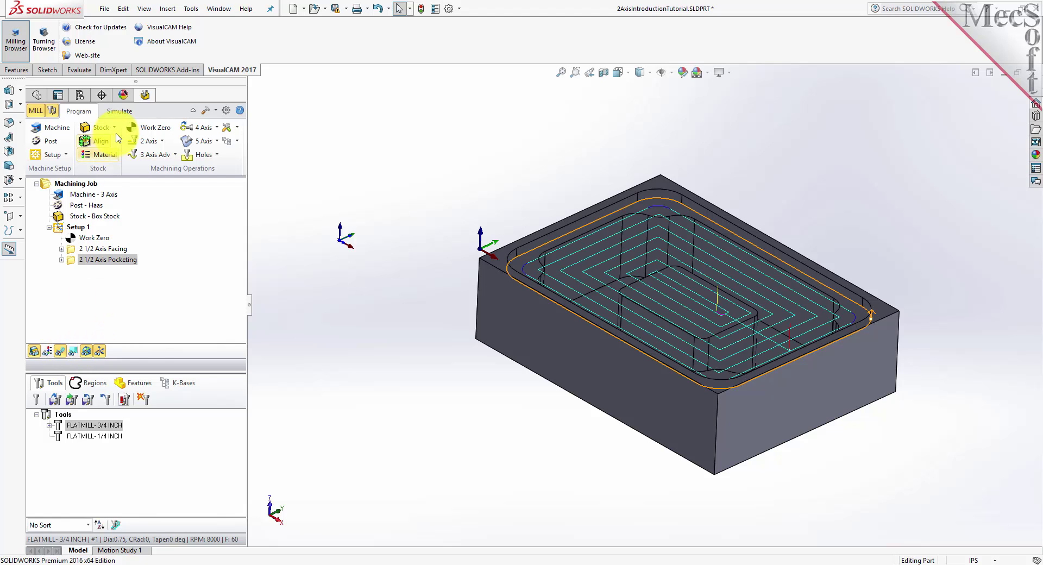
click(119, 111)
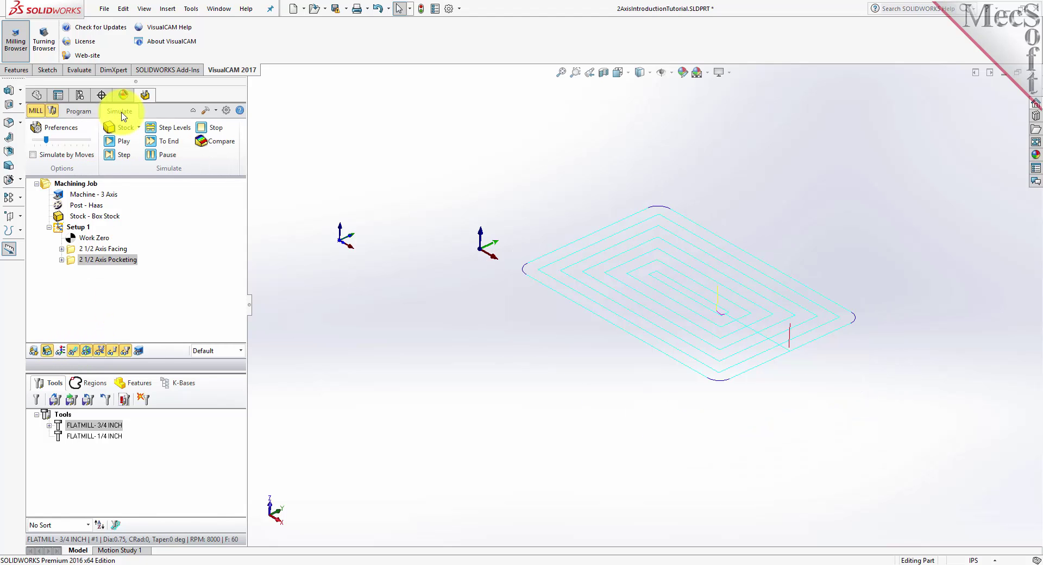
click(70, 261)
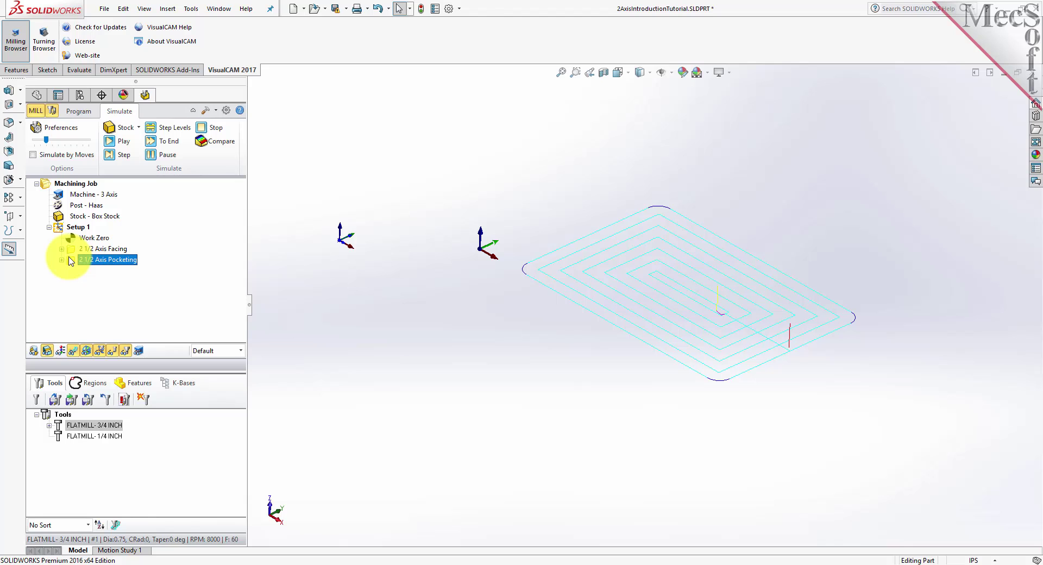
click(124, 142)
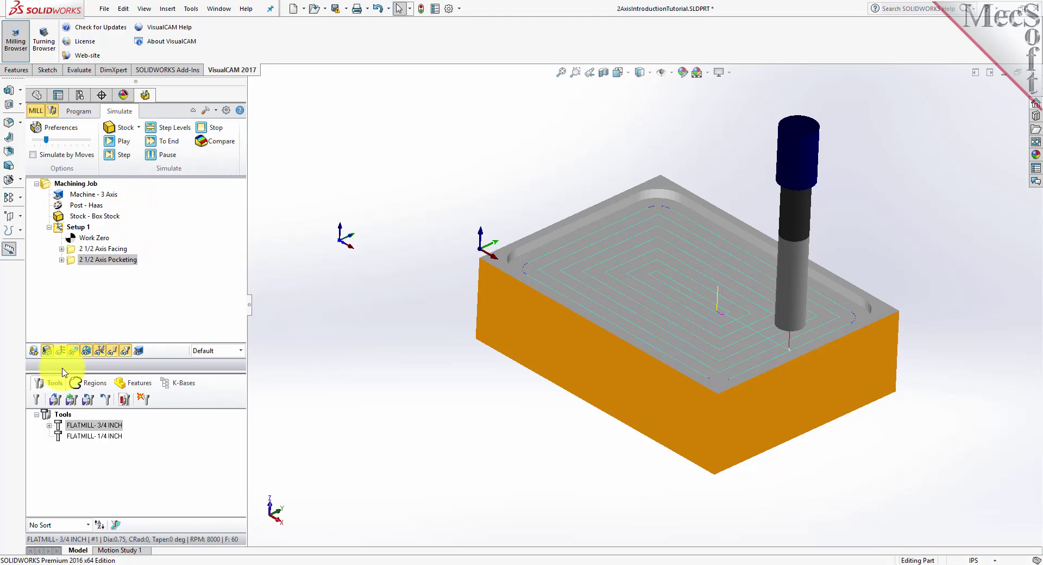
mouse_move(409, 314)
middle_down()
mouse_move(414, 402)
mouse_move(406, 359)
mouse_move(421, 305)
mouse_move(413, 304)
middle_up()
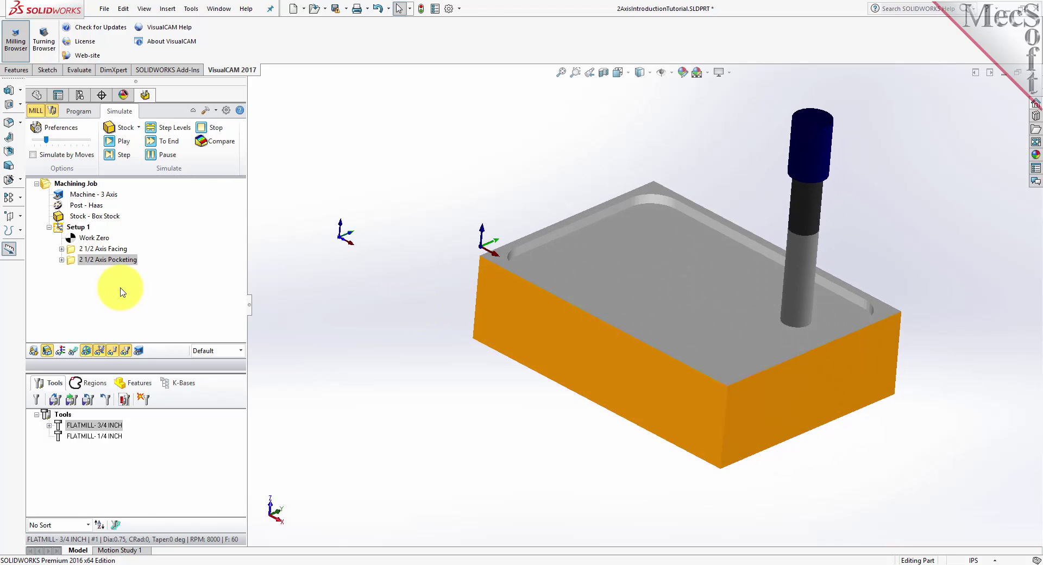
Step: Duplicate the 2 1/2 Axis Pocketing operation within Setup 1 by copying and pasting it
click(83, 113)
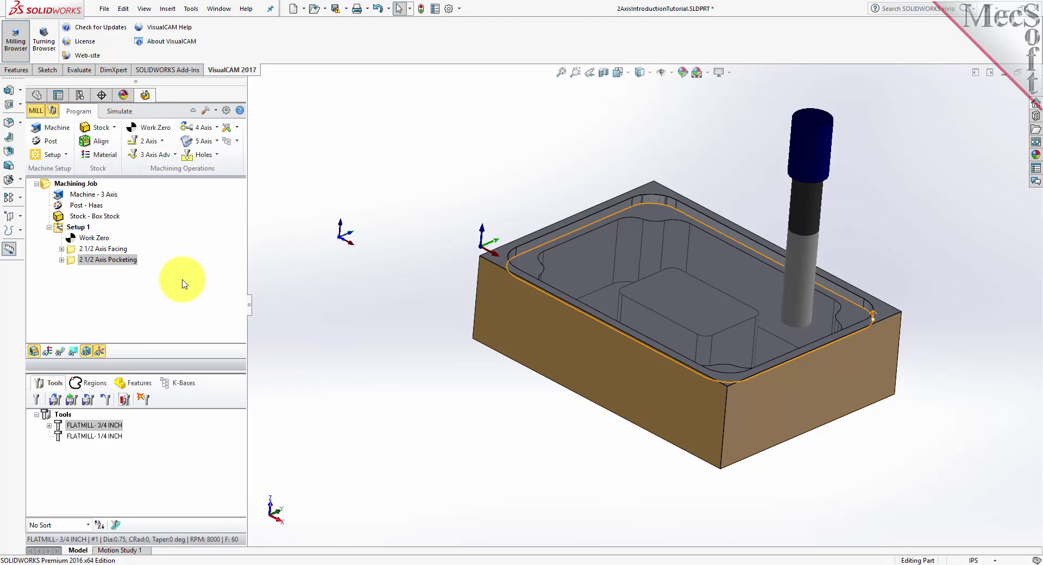
click(71, 260)
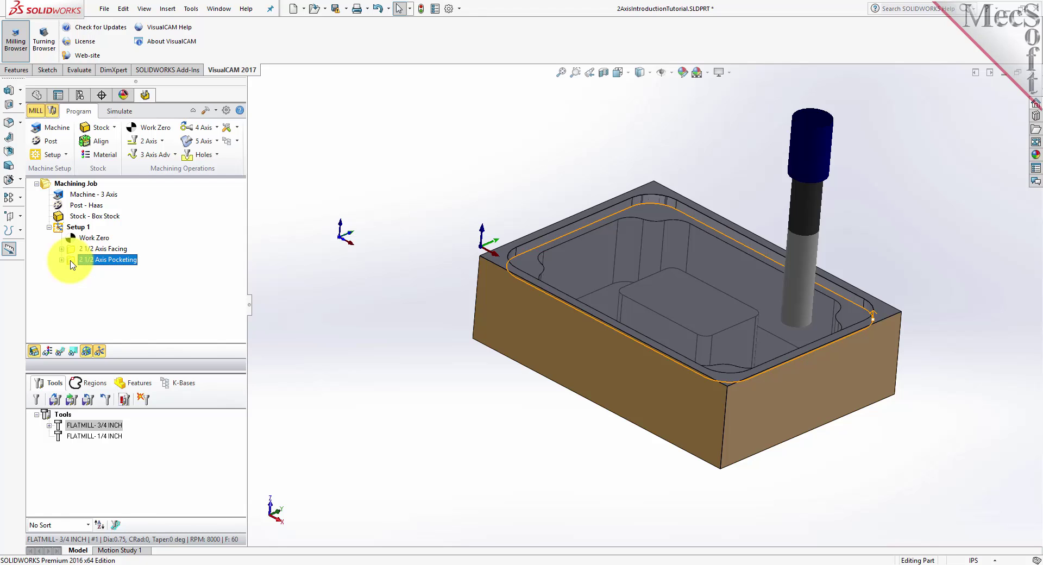
right_click(72, 265)
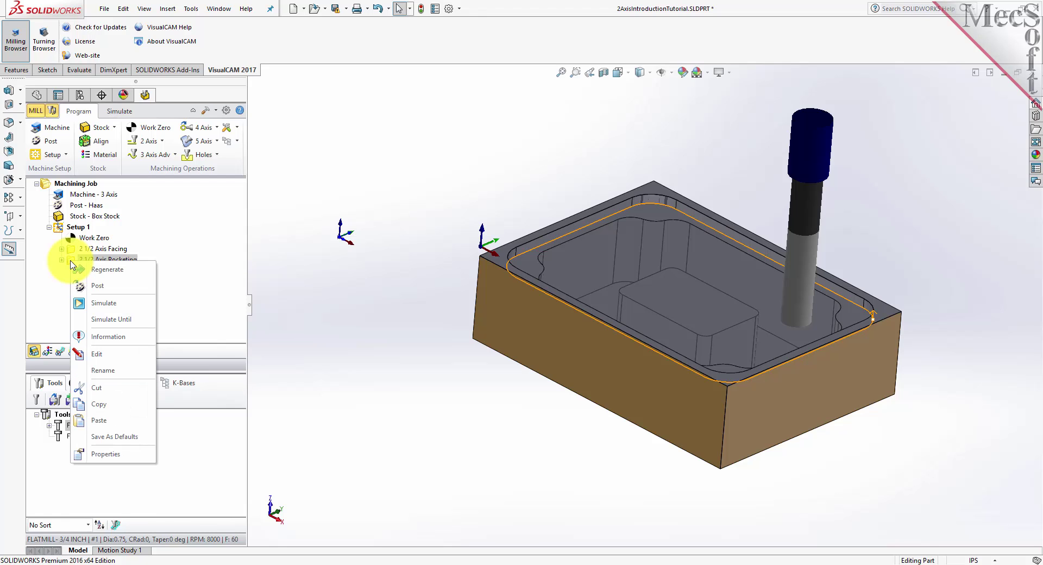
click(133, 401)
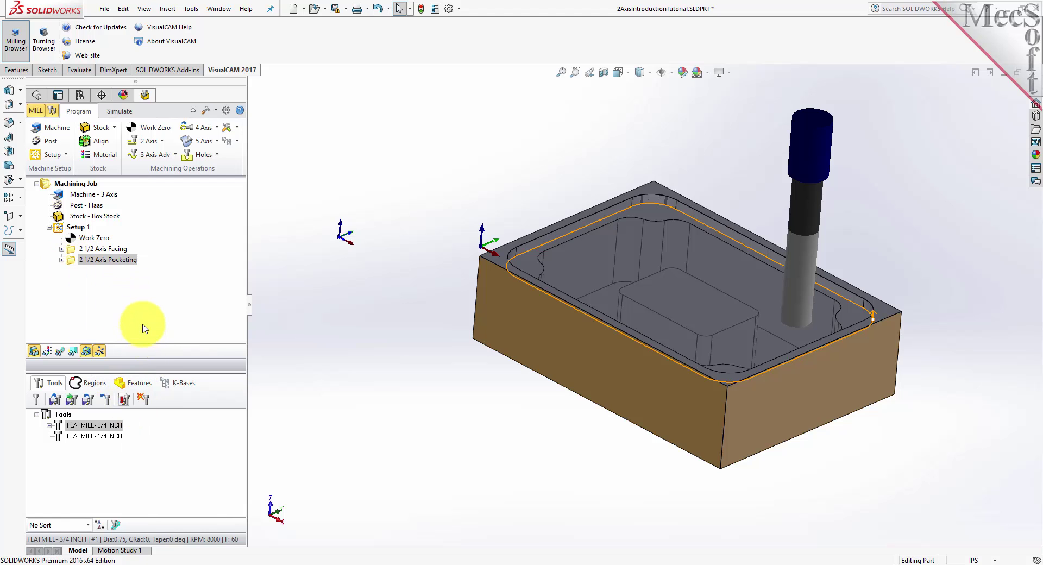
right_click(127, 259)
click(155, 418)
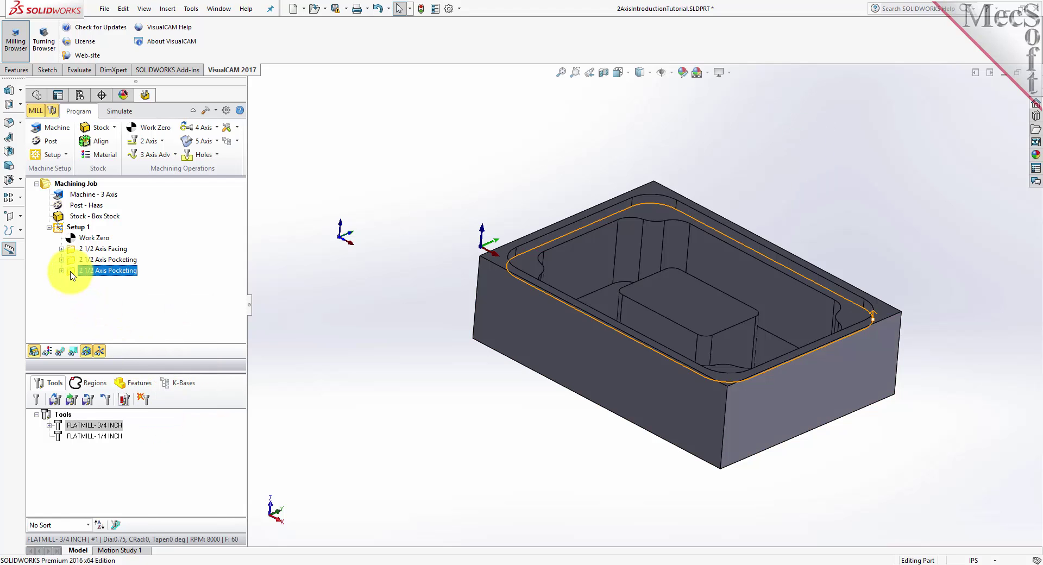
Step: Edit the copied pocketing operation, replacing all its part regions with the predefined Flat Area Region 3
click(109, 271)
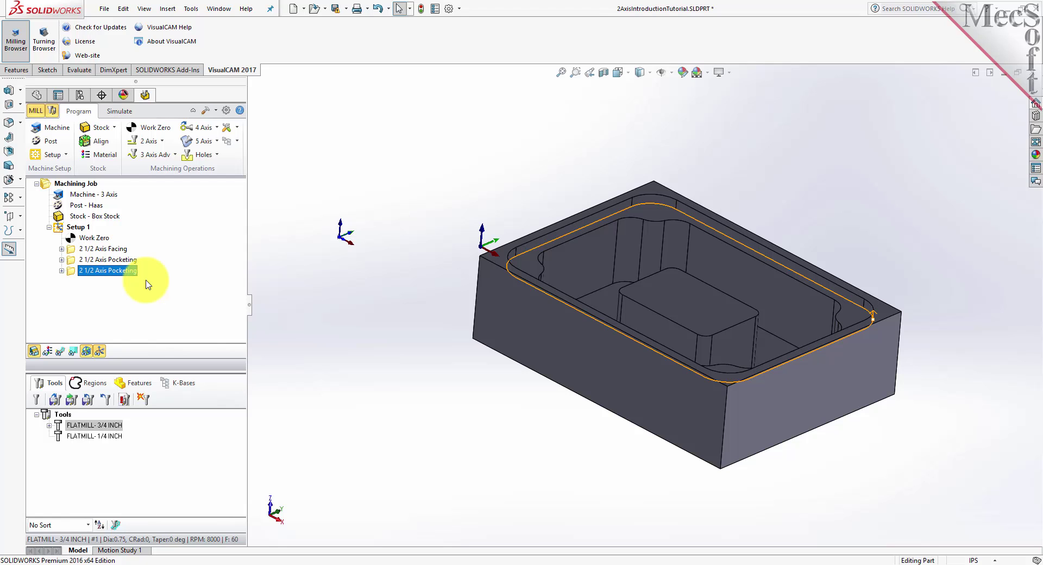
right_click(126, 272)
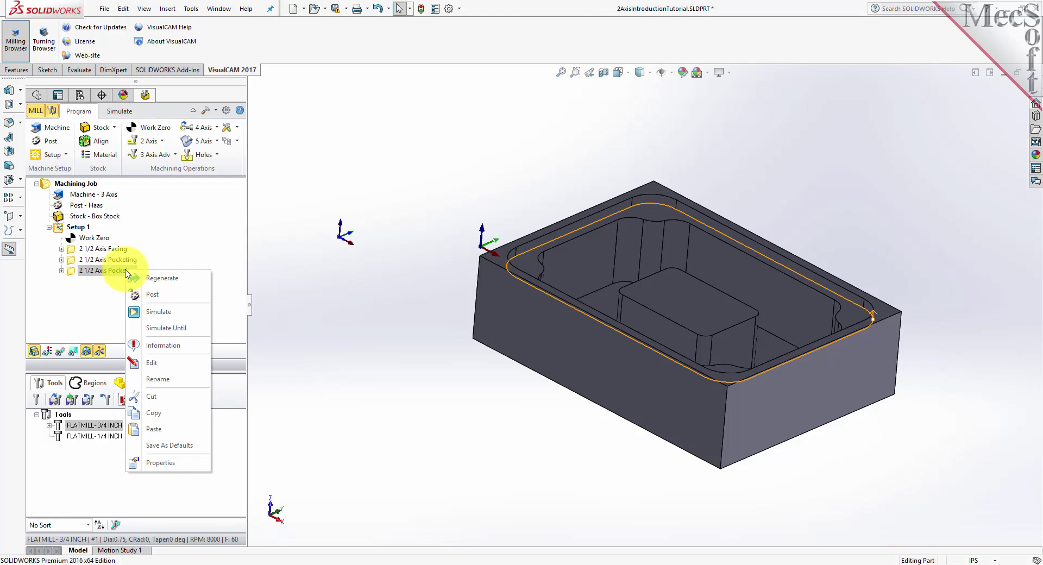
click(172, 368)
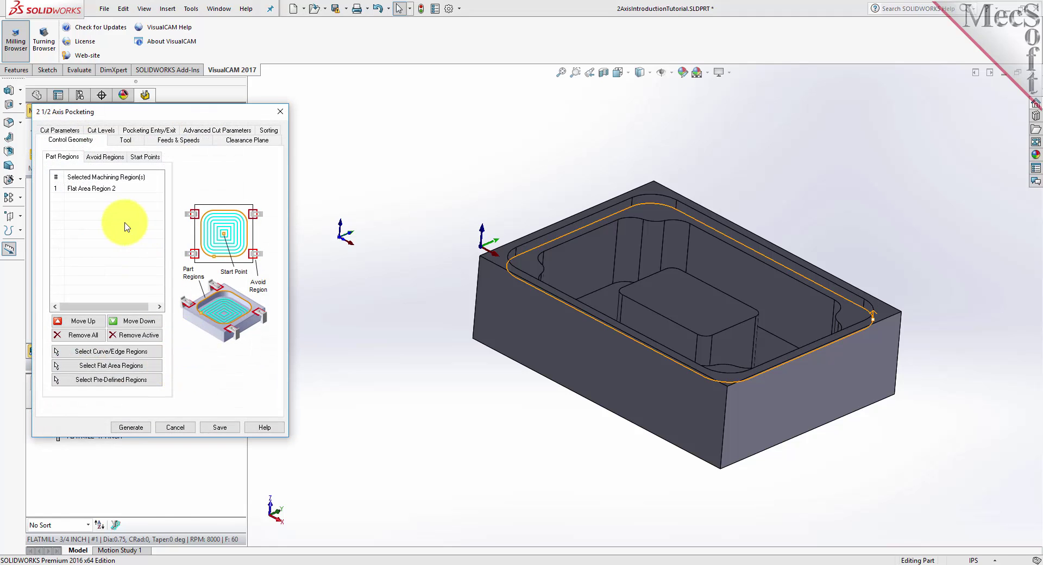
click(89, 335)
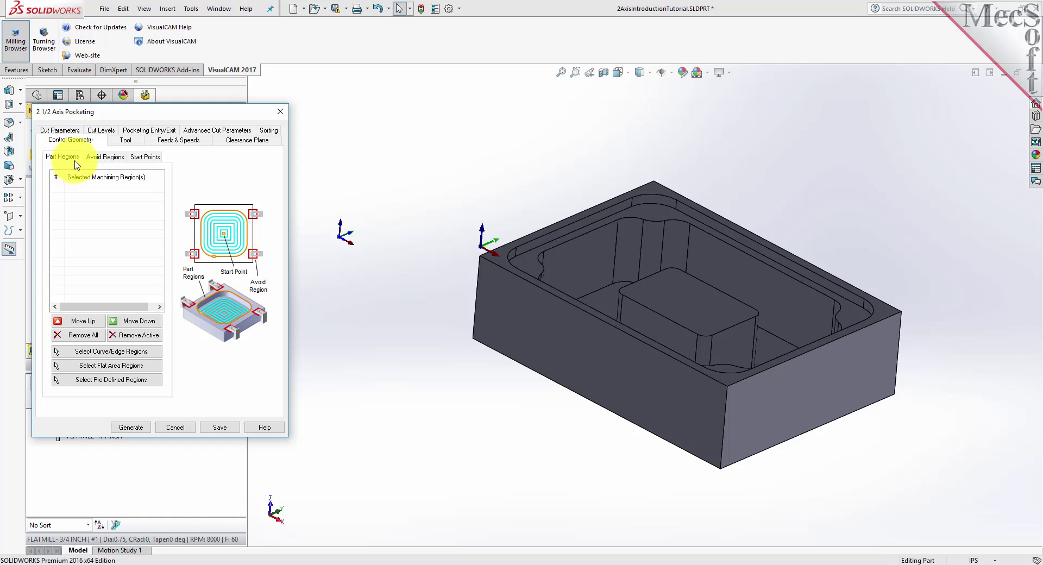
click(107, 380)
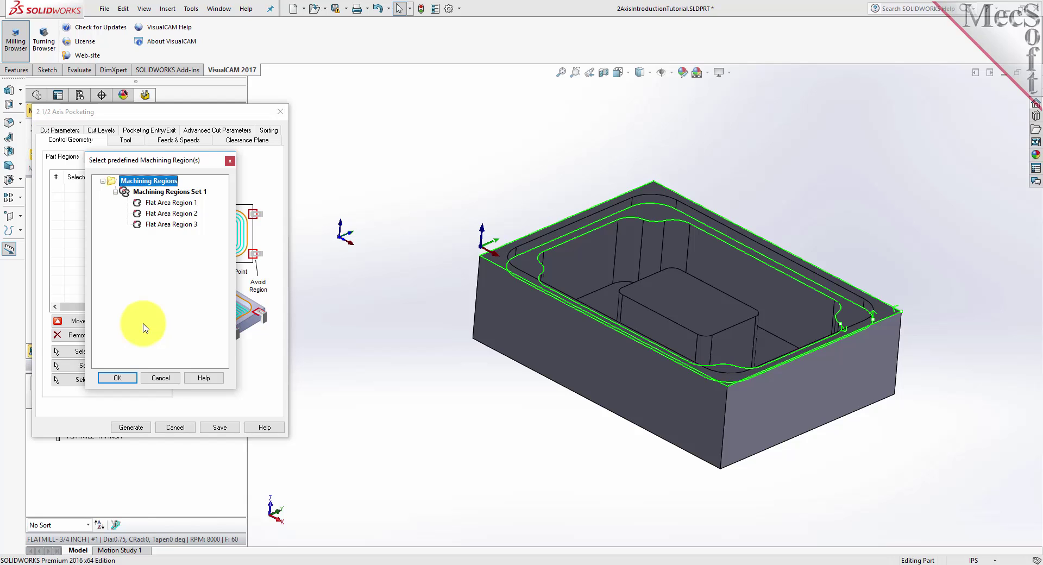
click(165, 225)
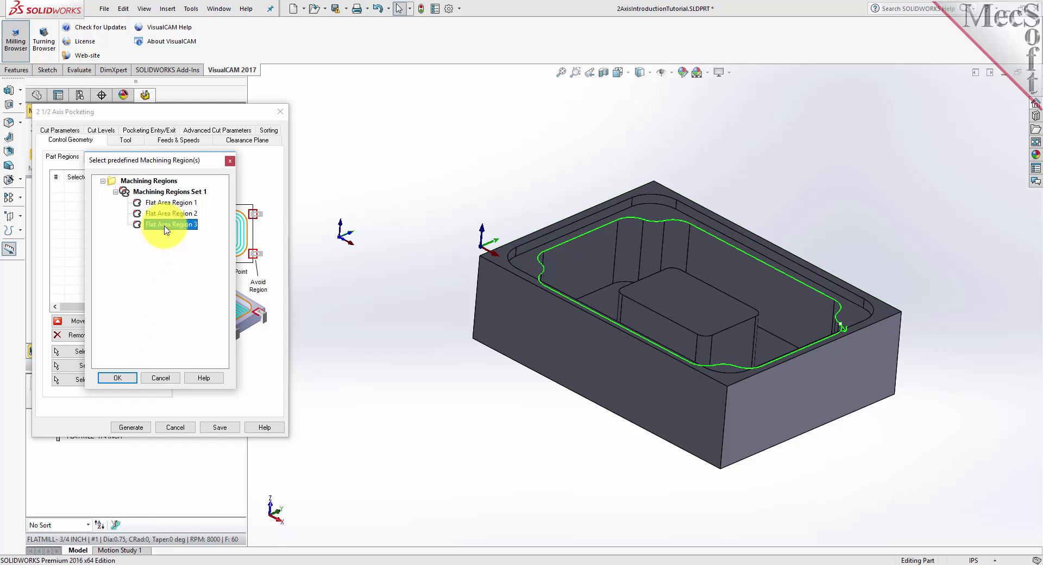
click(117, 377)
click(90, 188)
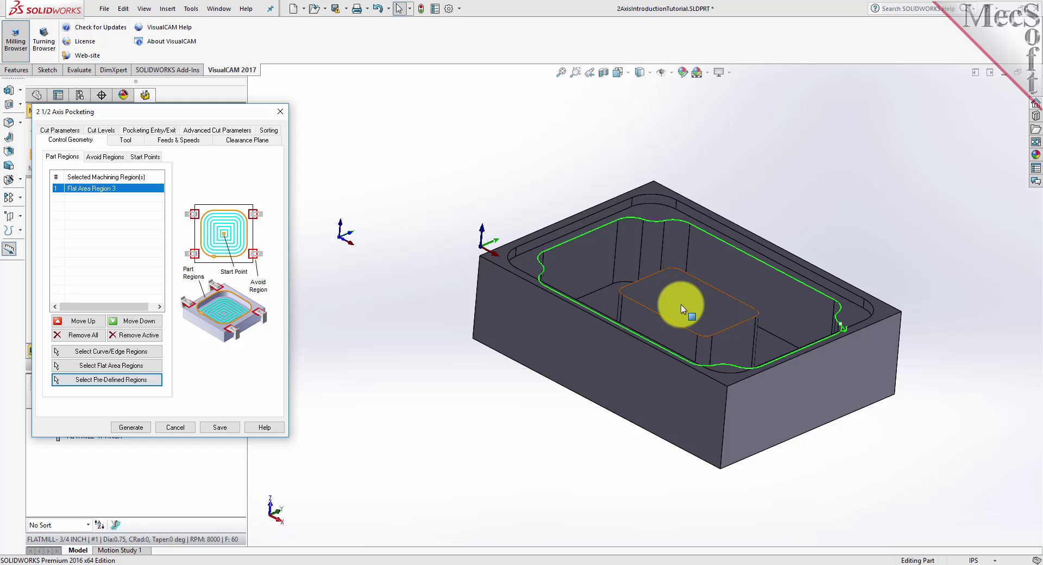
Step: Add the top face of the central island as a second flat area part region and check both regions
click(149, 367)
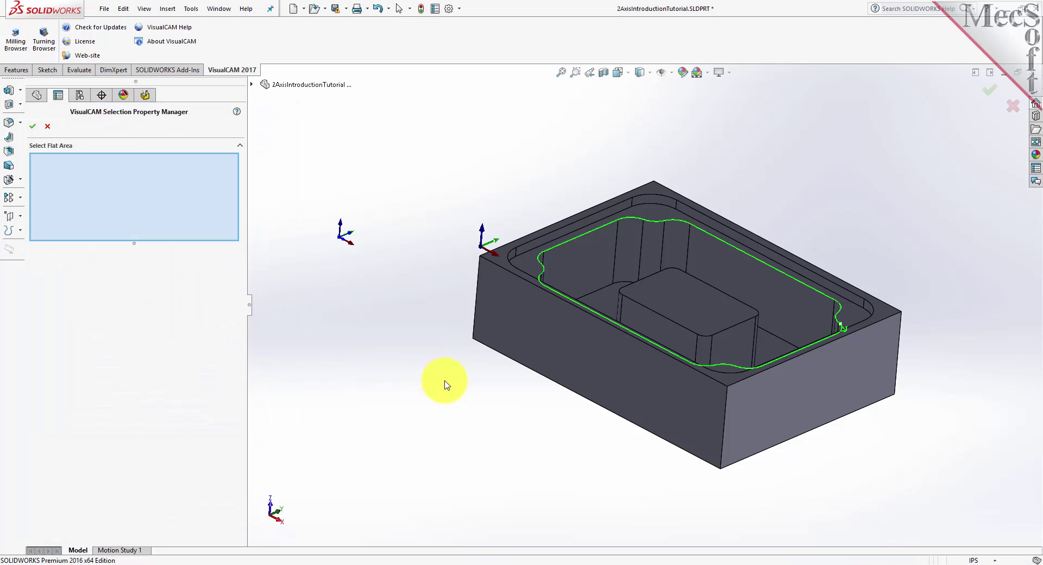
click(684, 302)
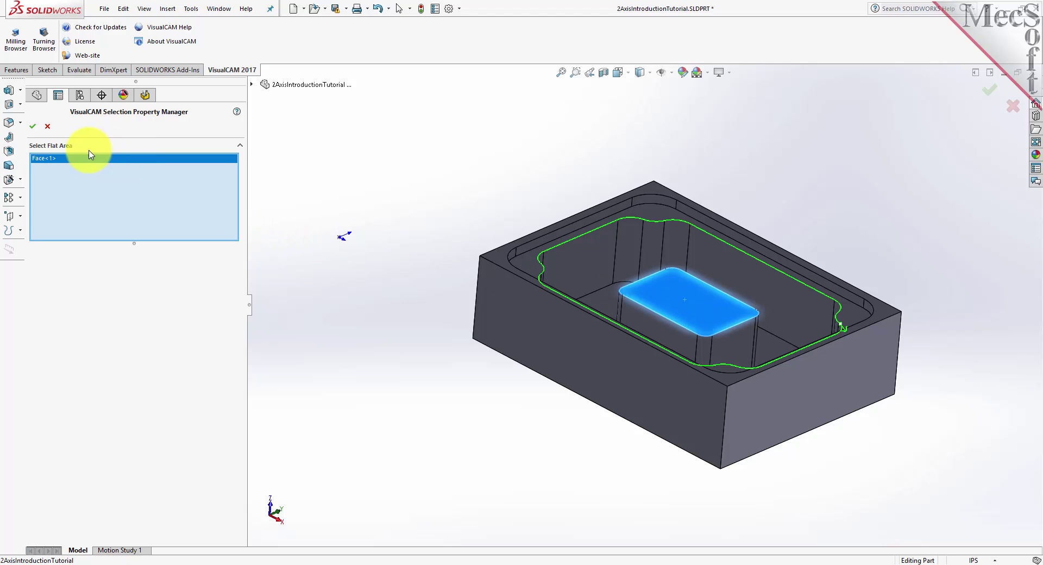
click(33, 127)
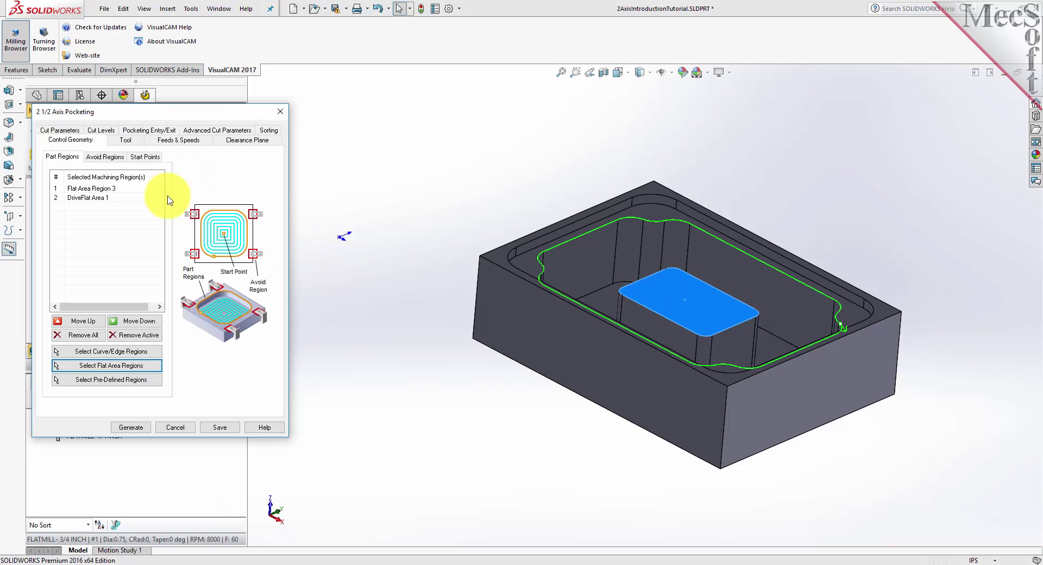
click(90, 199)
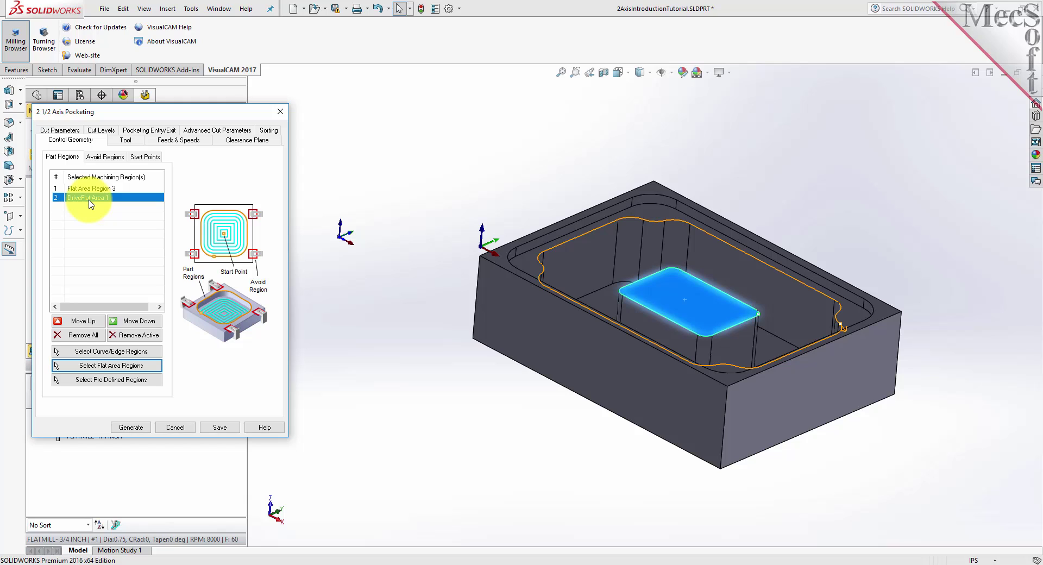
click(106, 190)
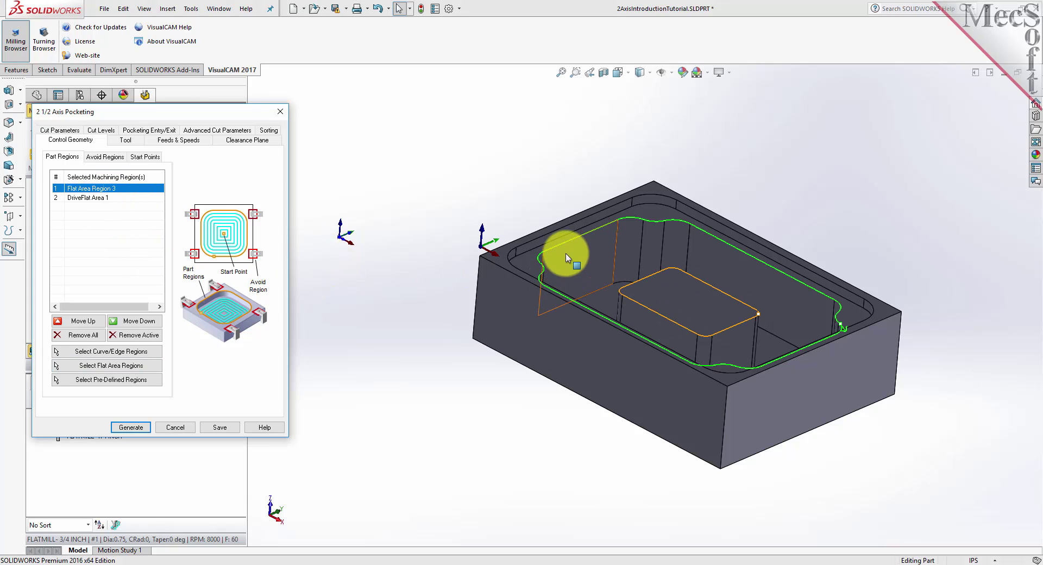
click(97, 198)
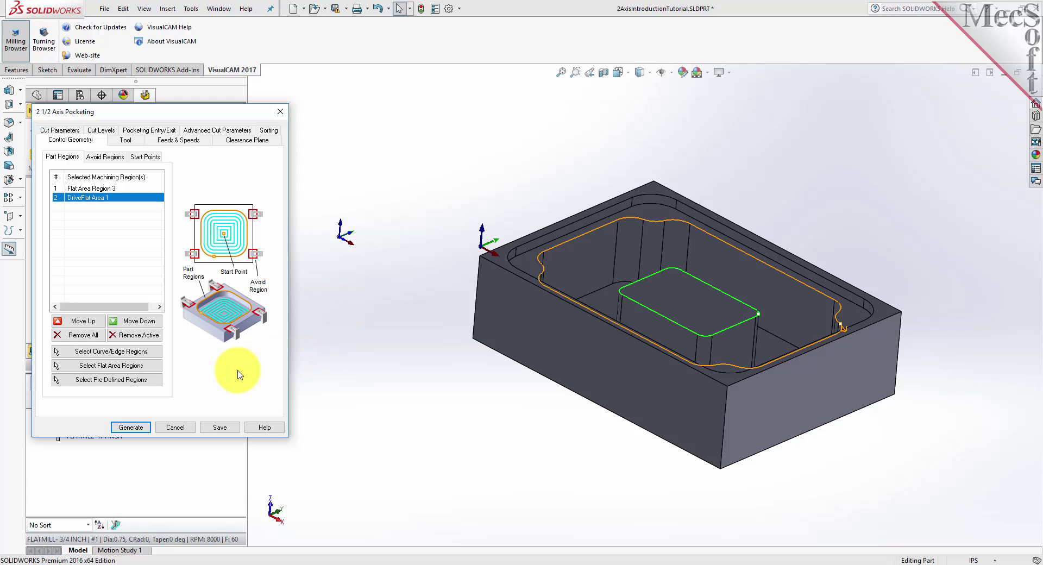
Step: Review the copied pocketing operation's tool and set its cut parameter Stock to 0.025
click(128, 143)
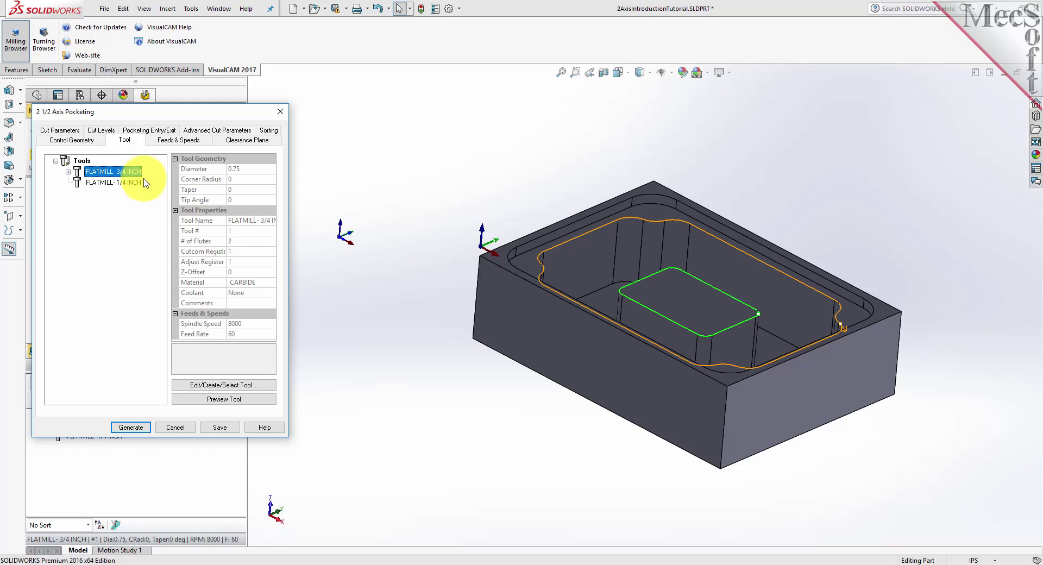
click(61, 131)
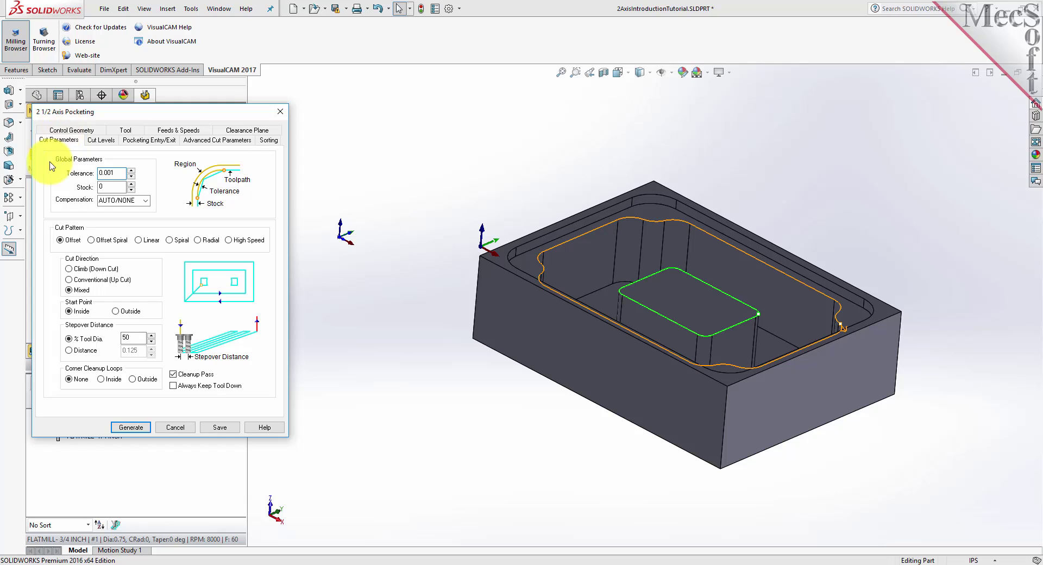
key(Tab)
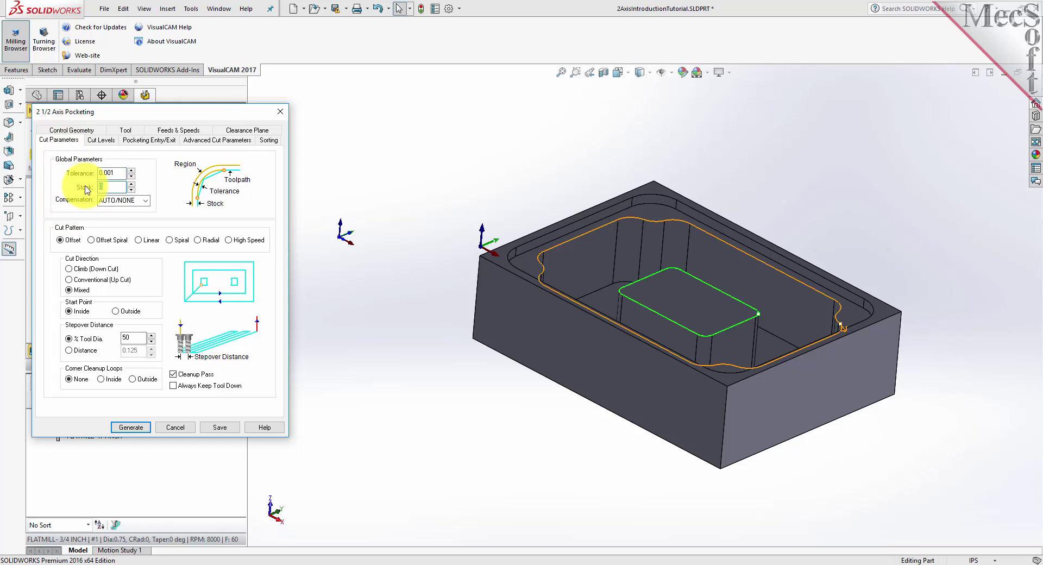
text(.025)
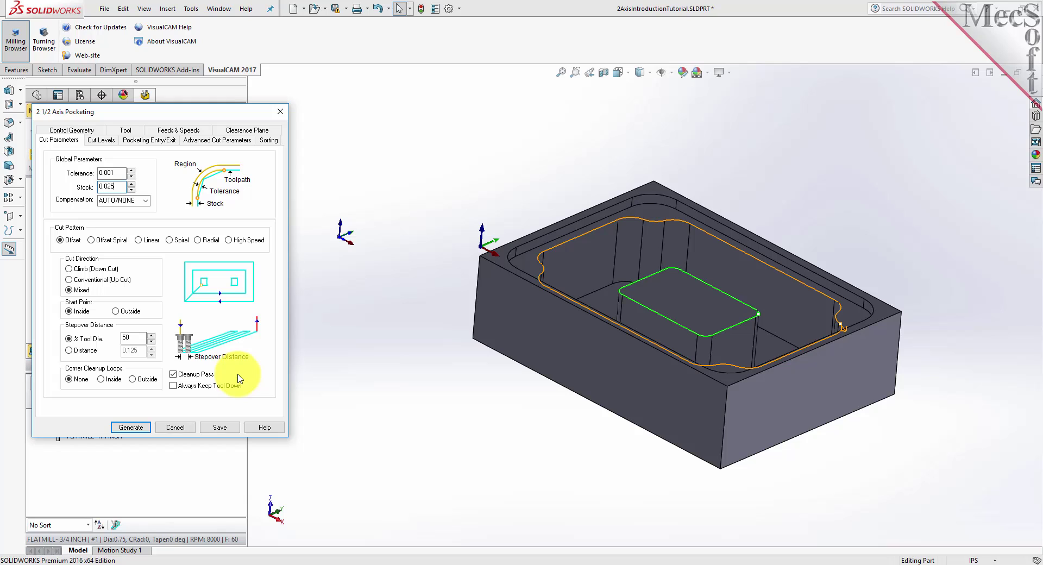
Step: Locate the cut geometry At Top and pick the 1.75 total cut depth from the lower pocket's top edge corner down to its floor
click(107, 145)
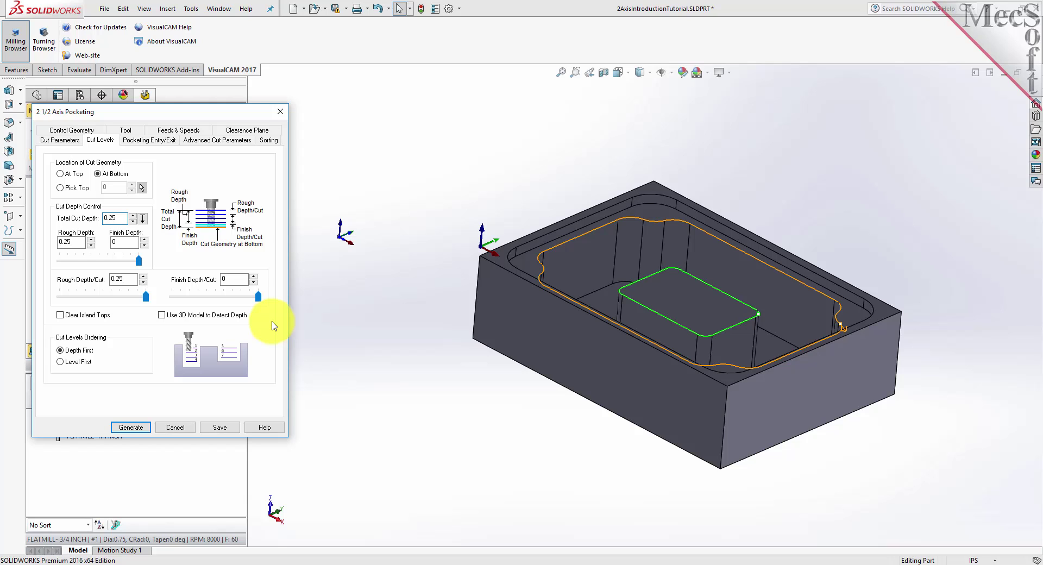
click(66, 174)
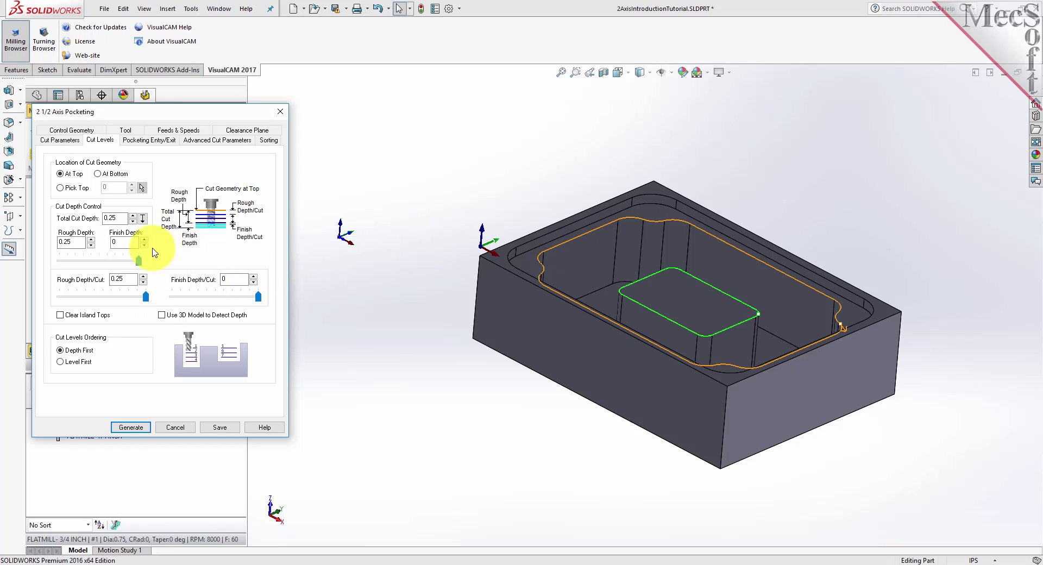
key(Return)
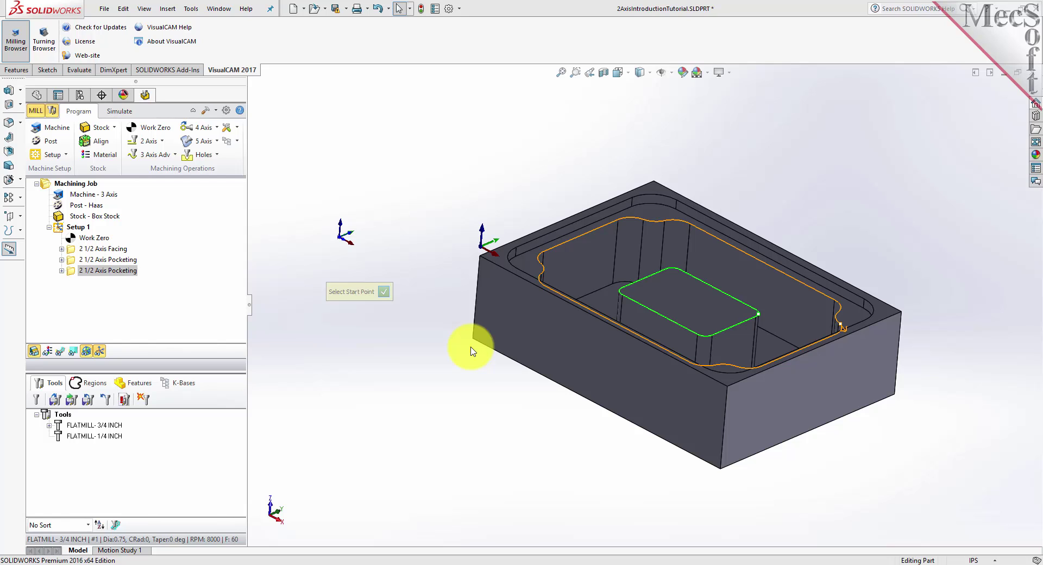
click(618, 220)
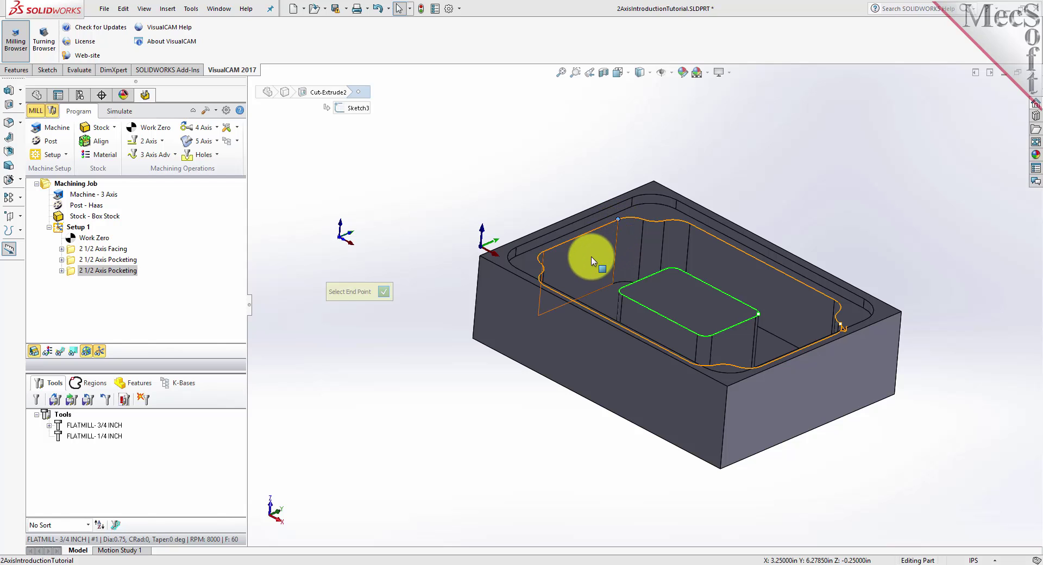
click(612, 285)
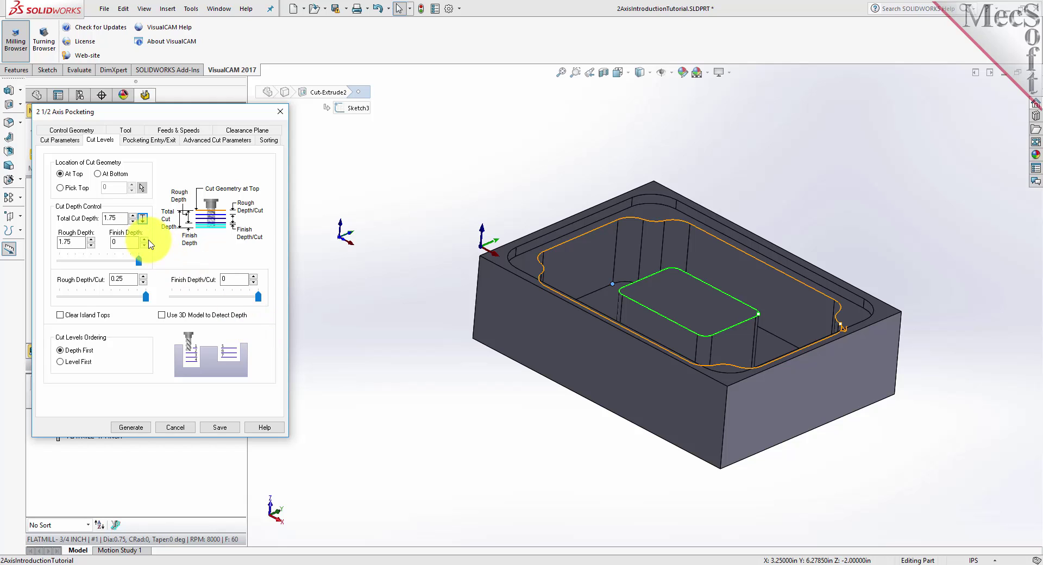
Step: Enable Clear Island Tops so the pocketing operation also machines the top of the central island
drag(126, 218, 102, 220)
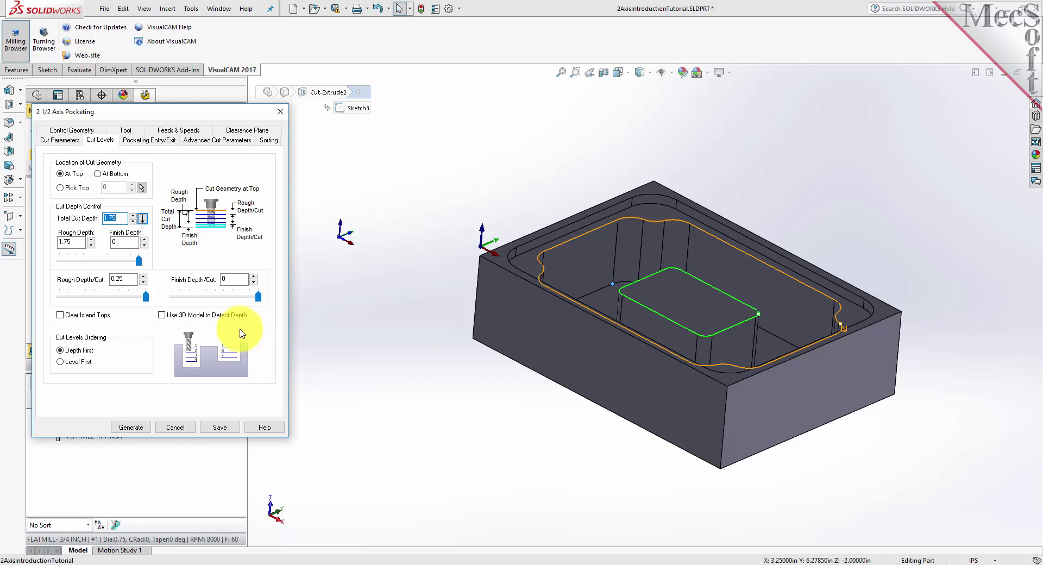
drag(76, 243, 57, 243)
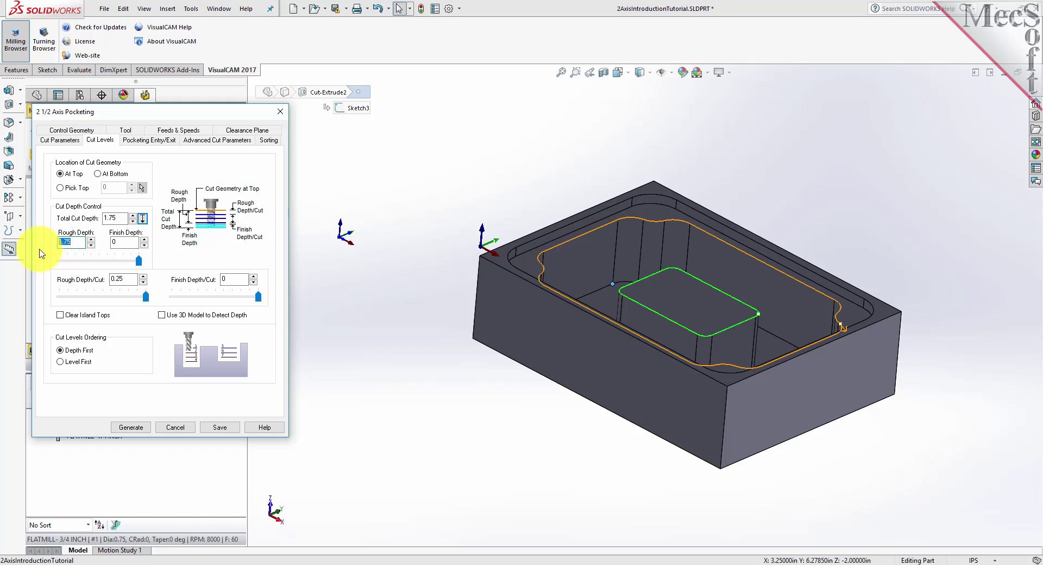
drag(132, 282, 93, 281)
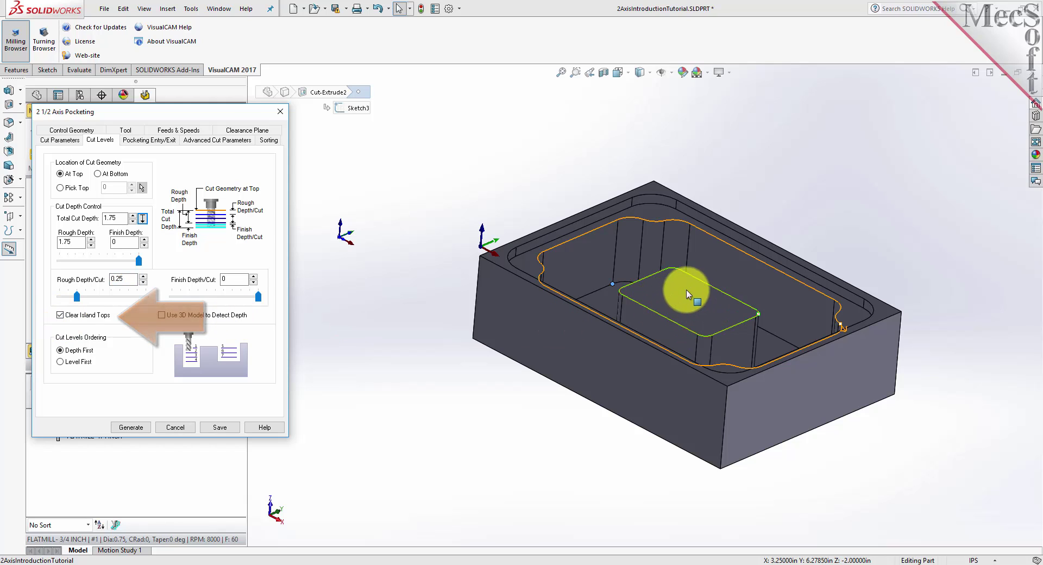
click(714, 316)
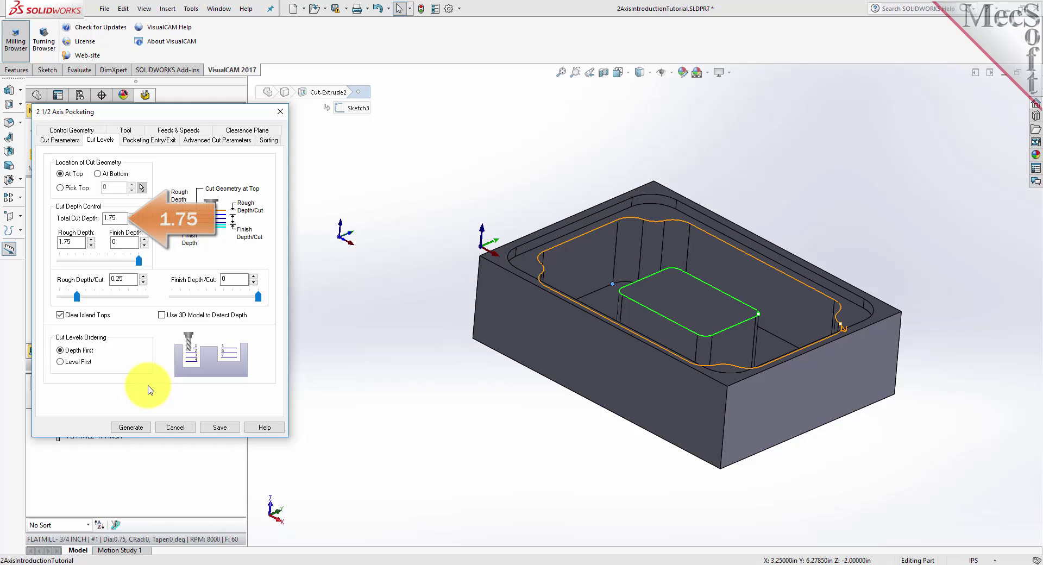
Step: Check the total, rough and finish depths and the depths per cut, and generate the pocketing operation
double_click(121, 218)
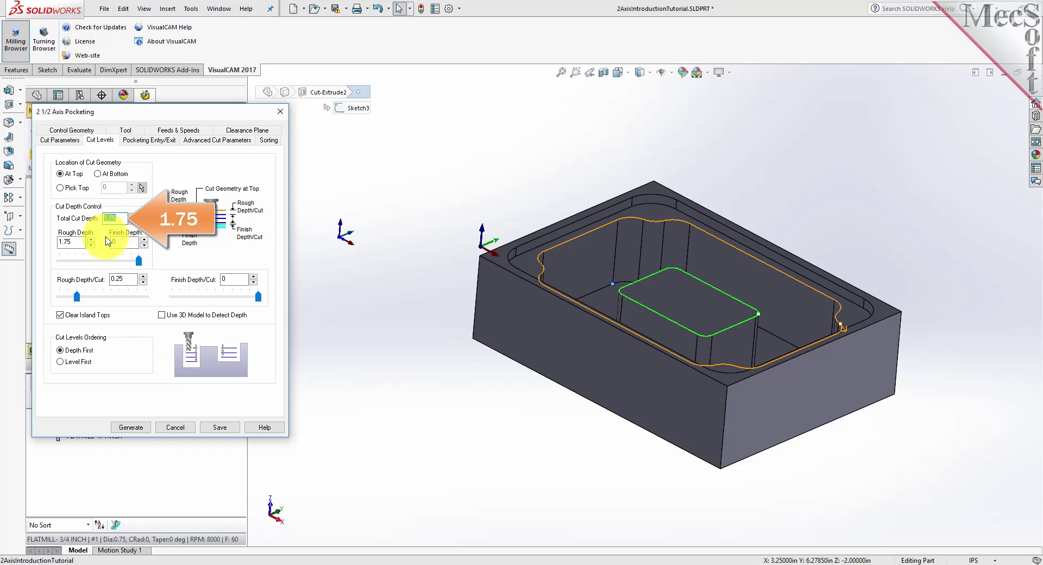
double_click(79, 242)
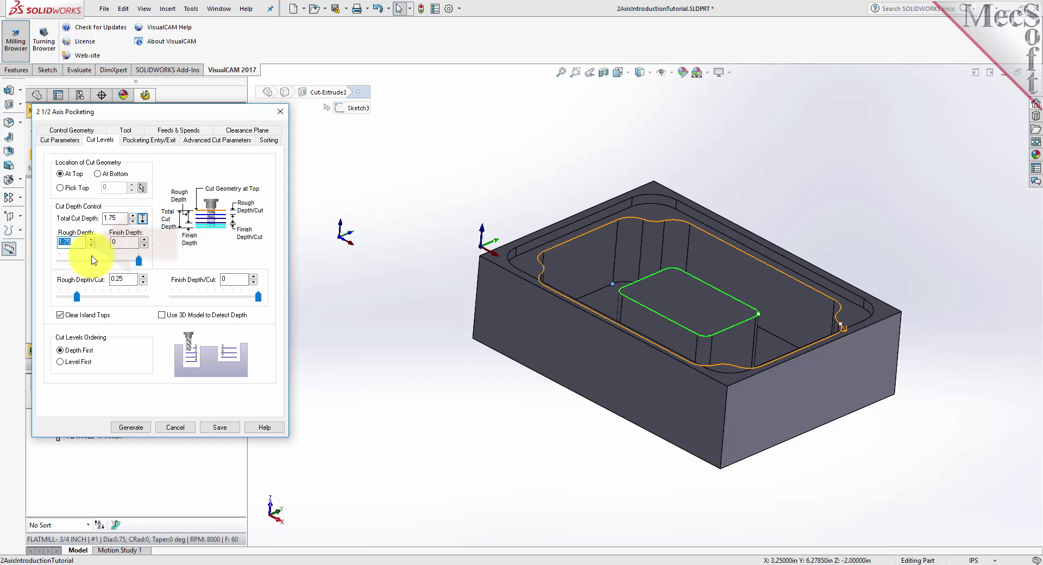
key(Tab)
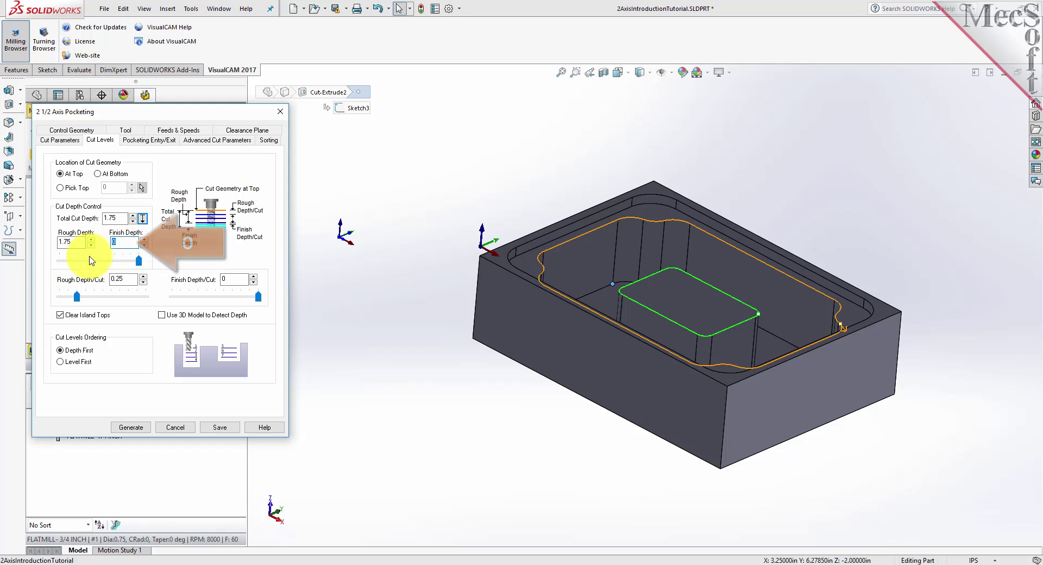
key(Tab)
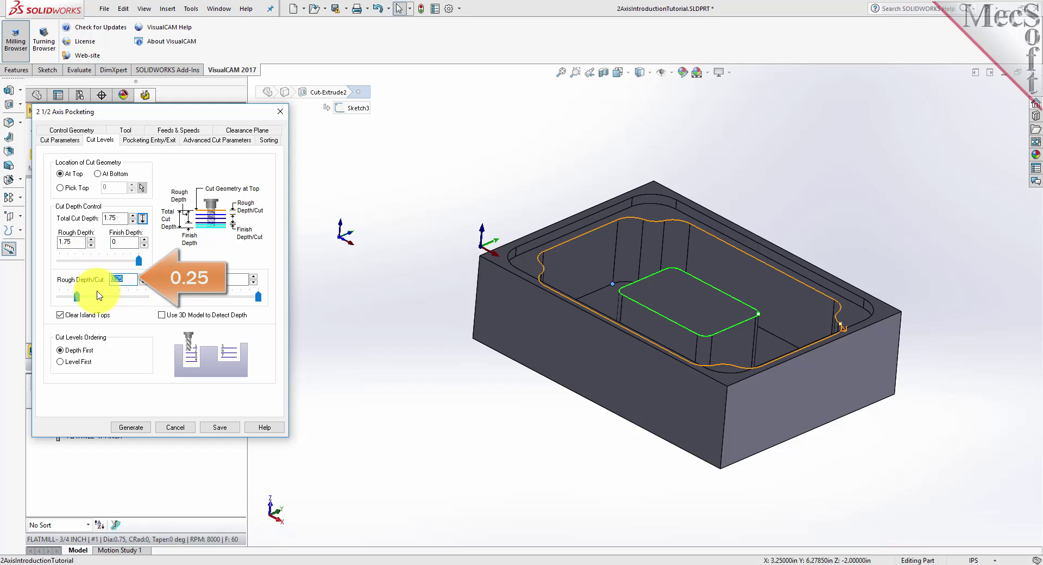
key(Tab)
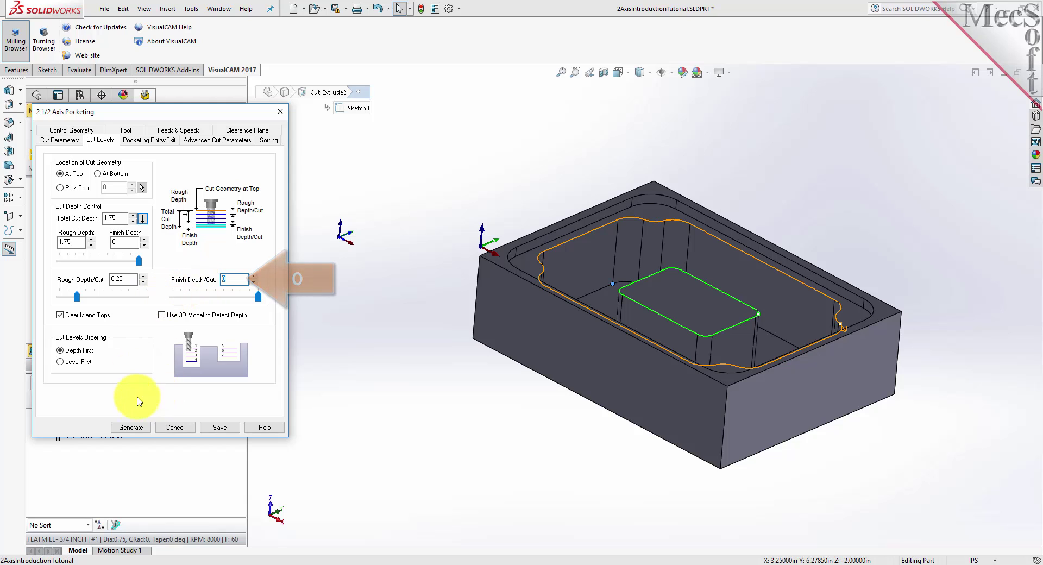
click(131, 427)
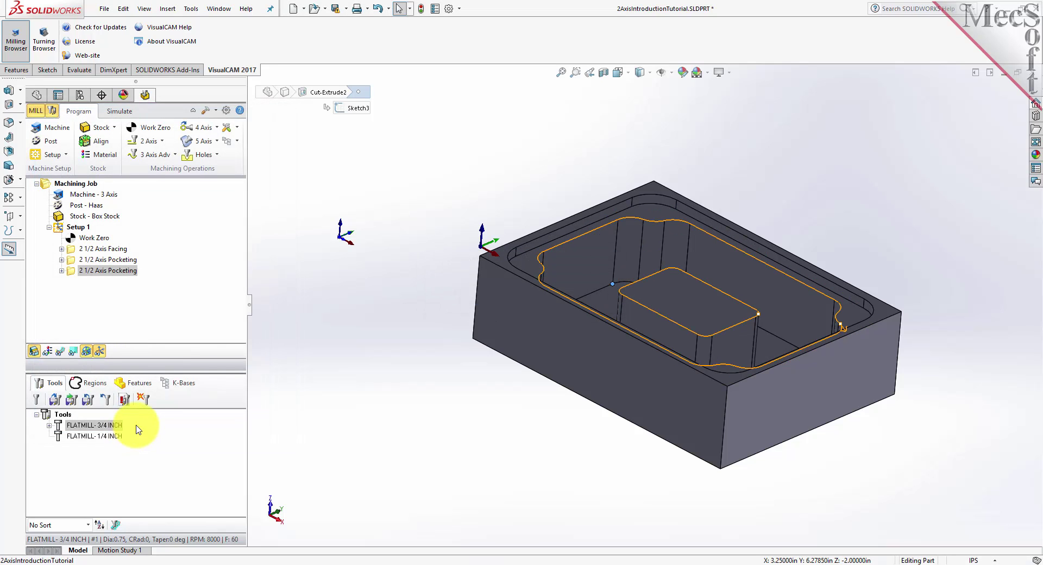
Step: Display the new pocketing toolpath and examine its individual Z levels from -0.7500 to -1.7500
click(60, 352)
click(60, 352)
click(60, 352)
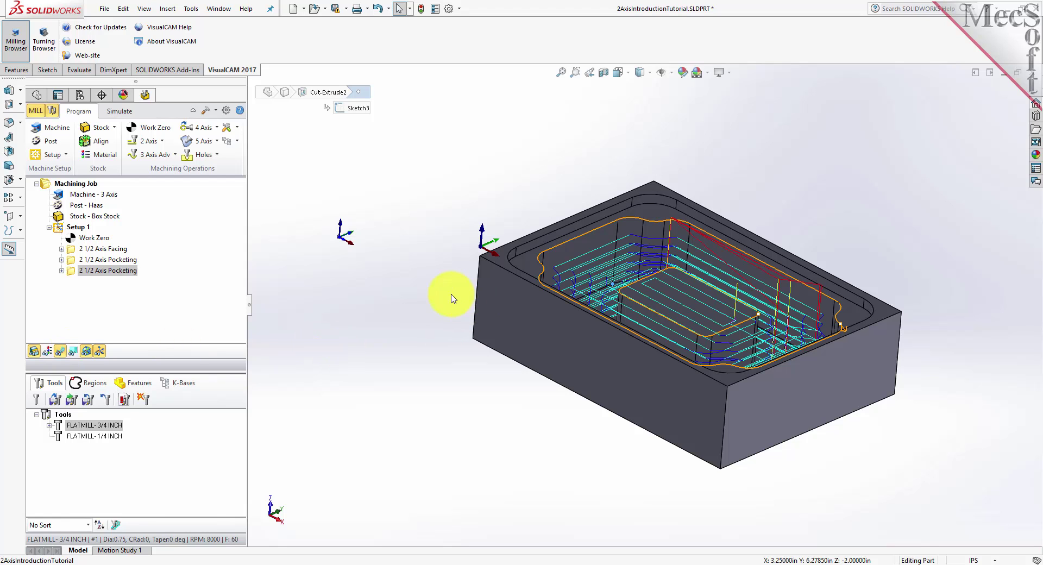
click(84, 352)
drag(274, 220, 342, 159)
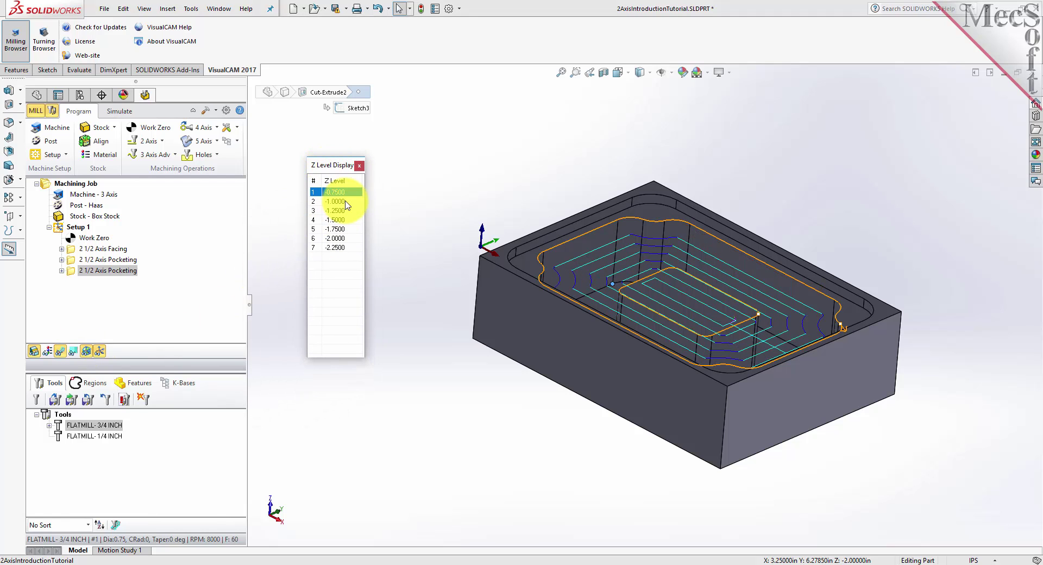
click(341, 201)
click(339, 211)
click(337, 220)
click(337, 228)
click(334, 193)
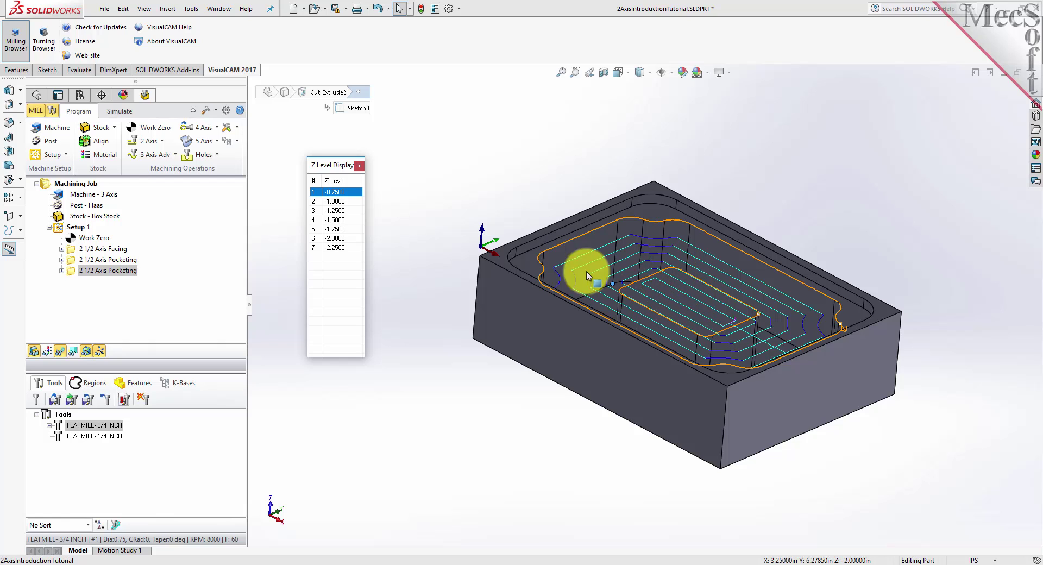
click(359, 166)
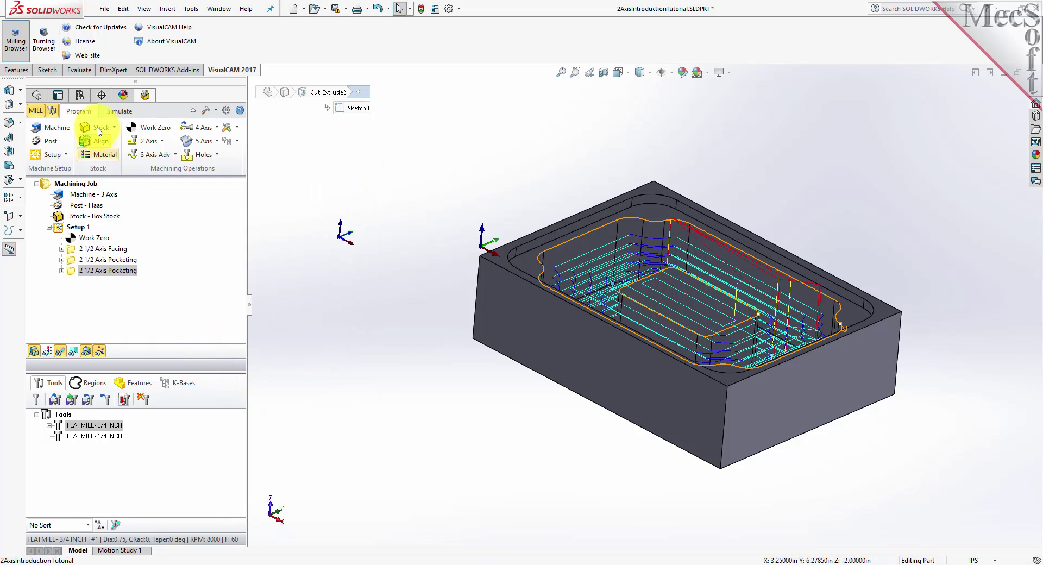
Step: Simulate the second 2 1/2 Axis Pocketing operation with its toolpath hidden and inspect the cut stock around the island
click(119, 111)
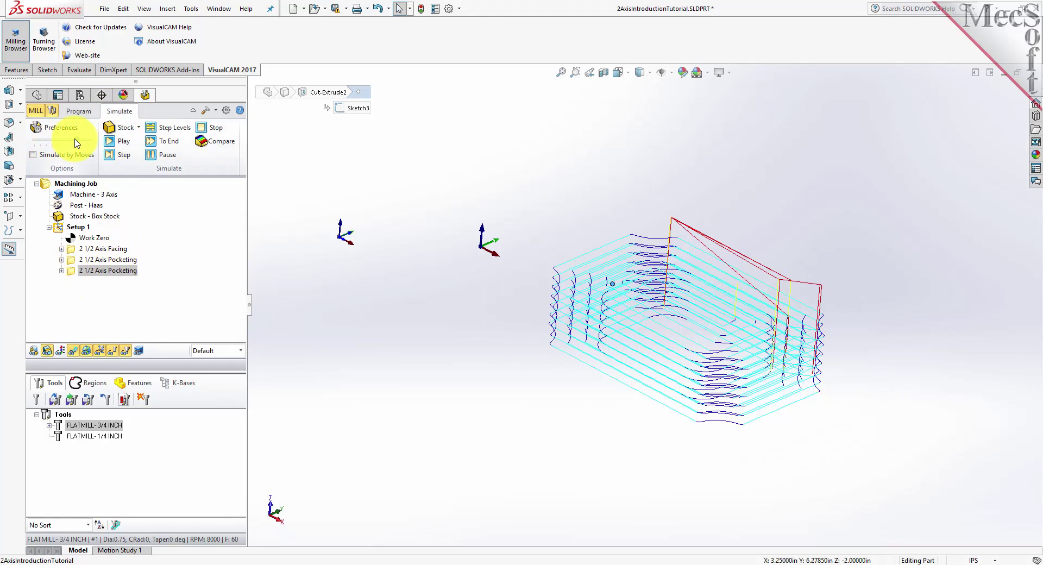
click(128, 145)
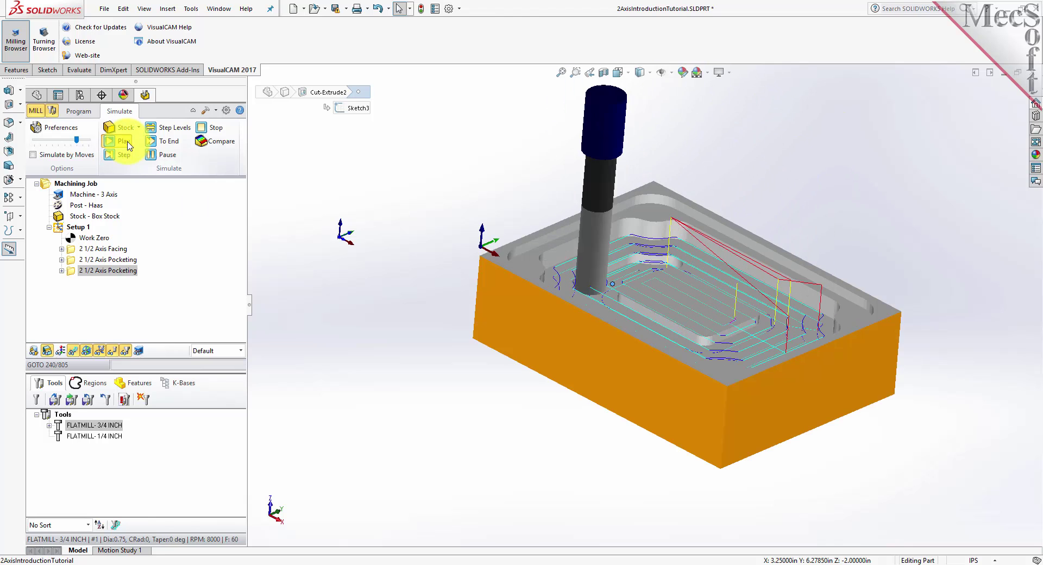
click(73, 352)
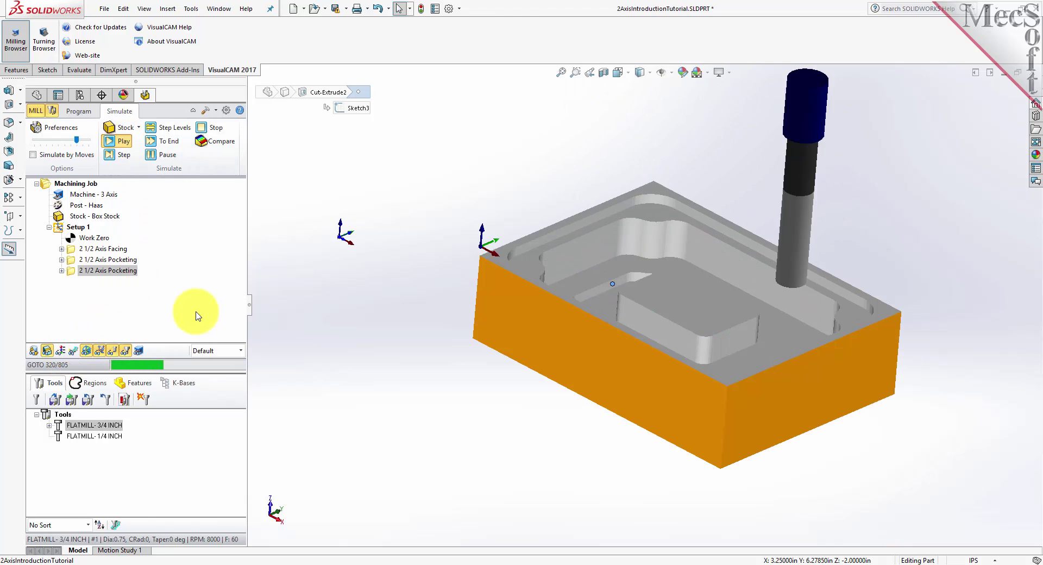
middle_drag(422, 302, 431, 372)
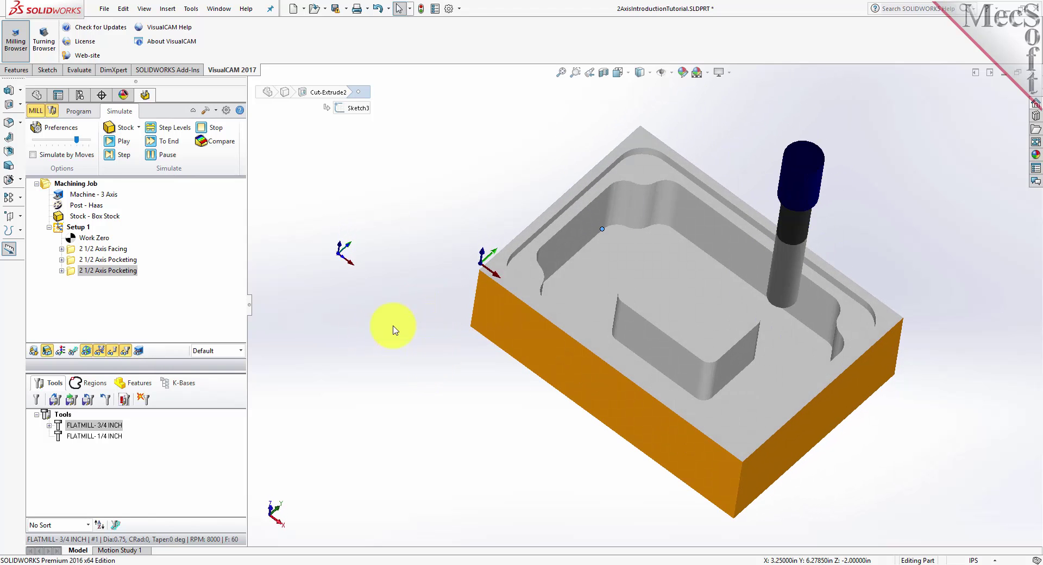
middle_drag(471, 408, 448, 324)
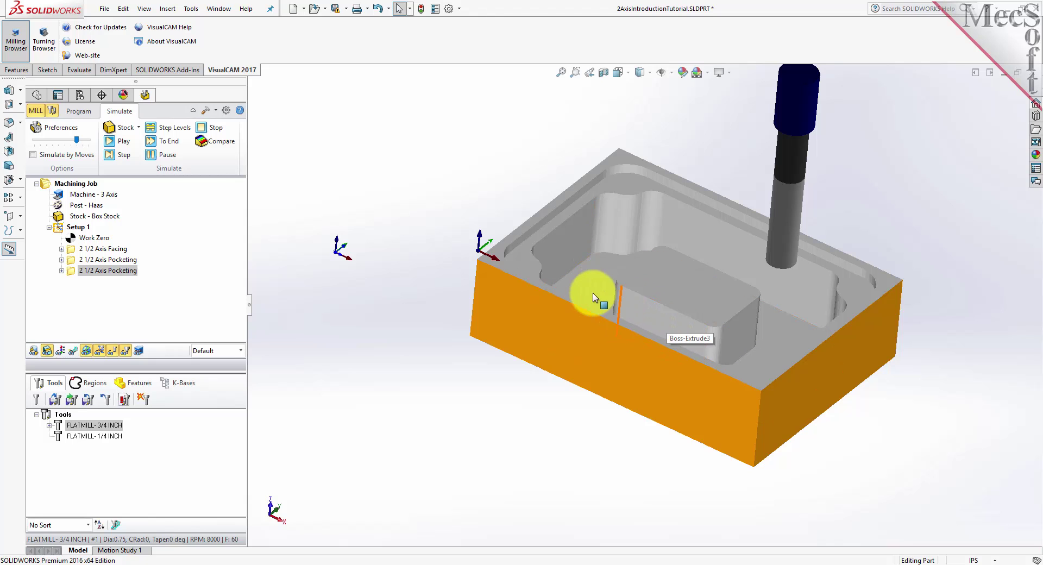
Step: Start a 2 1/2 Axis Profiling operation using the lower pocket's floor face as its flat area part region, and check the region
click(85, 111)
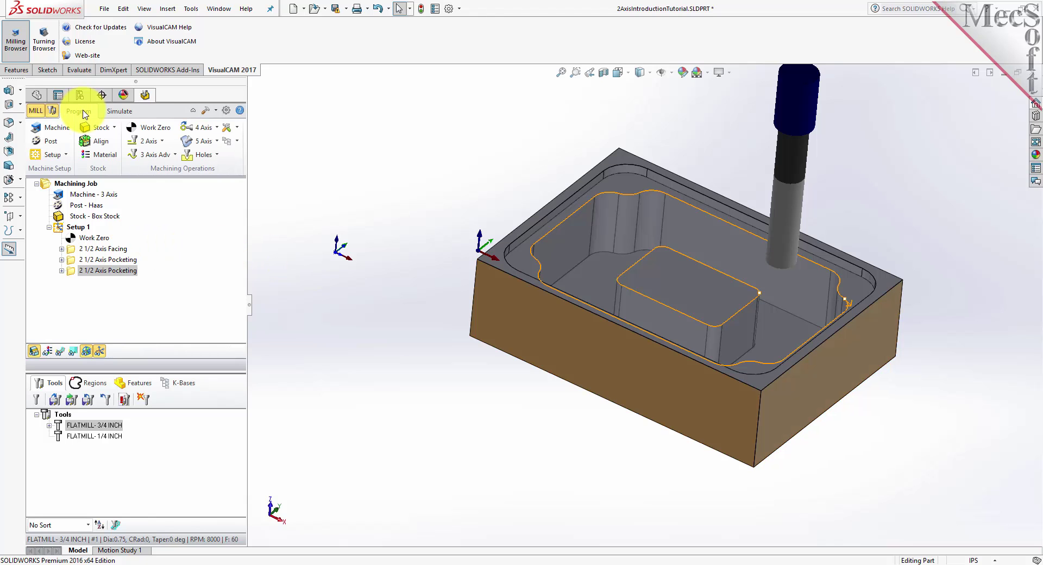
click(147, 140)
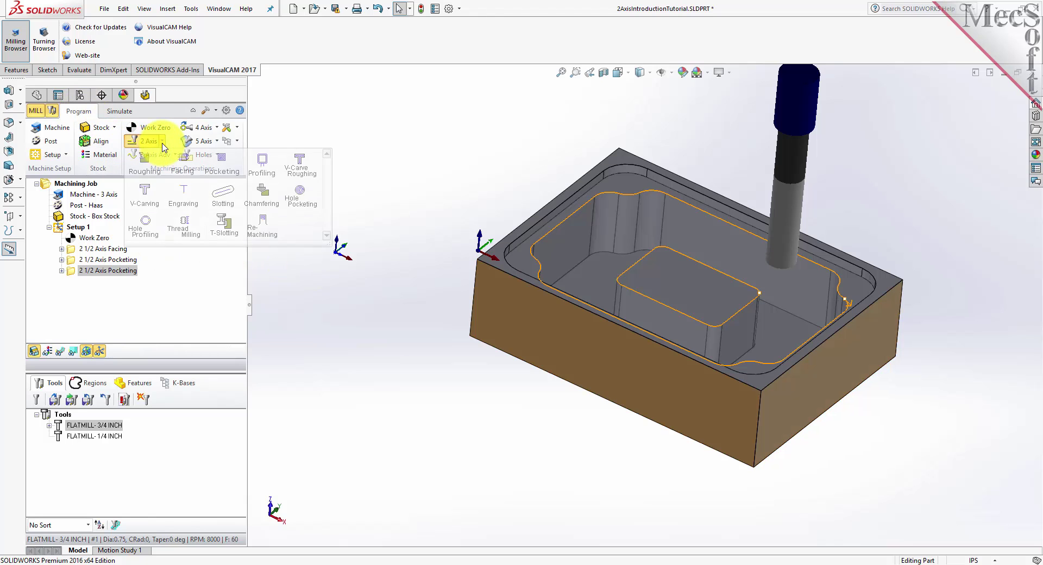
click(263, 164)
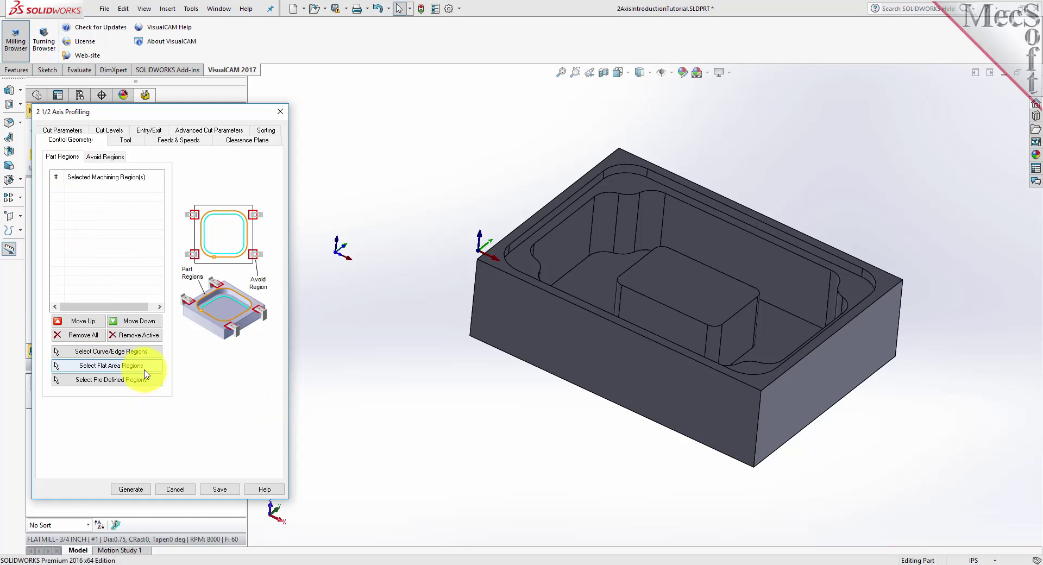
click(145, 373)
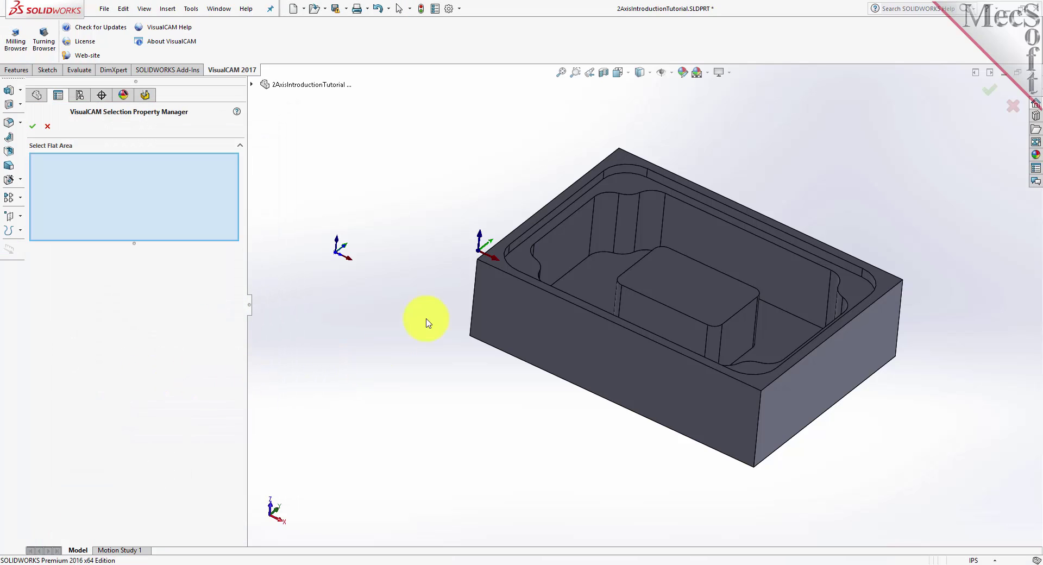
click(593, 284)
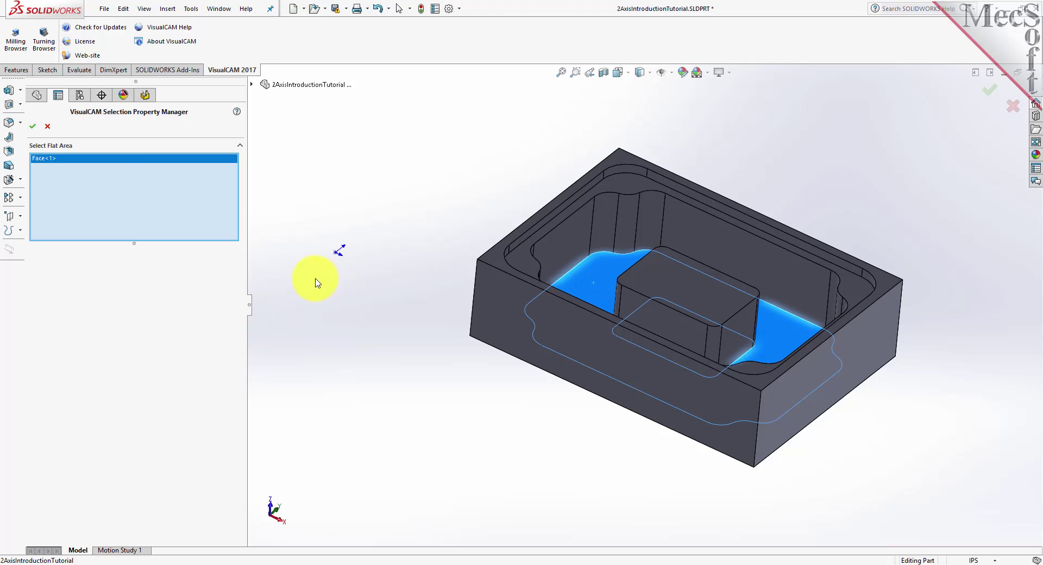
click(34, 128)
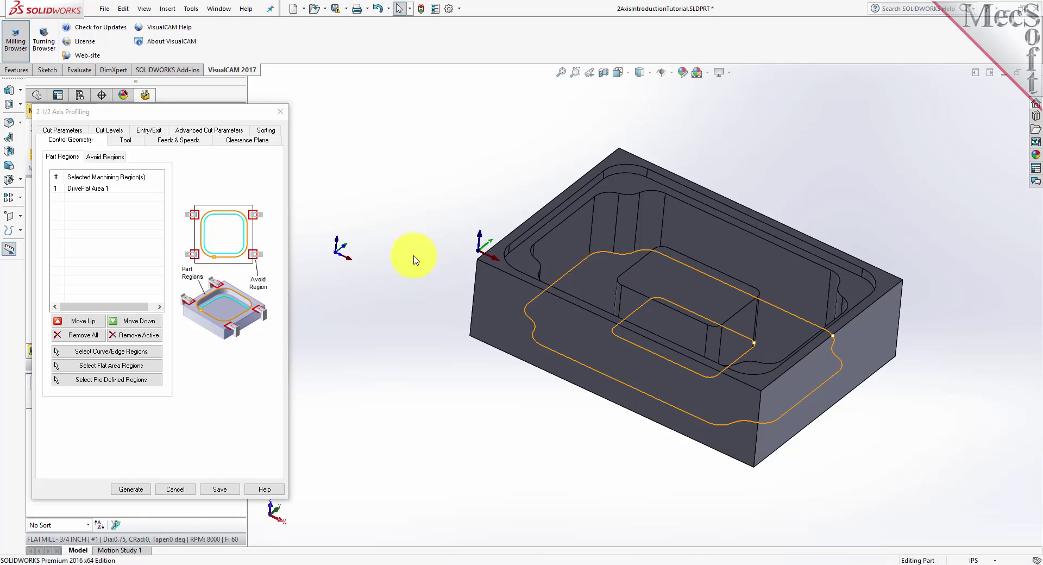
click(81, 188)
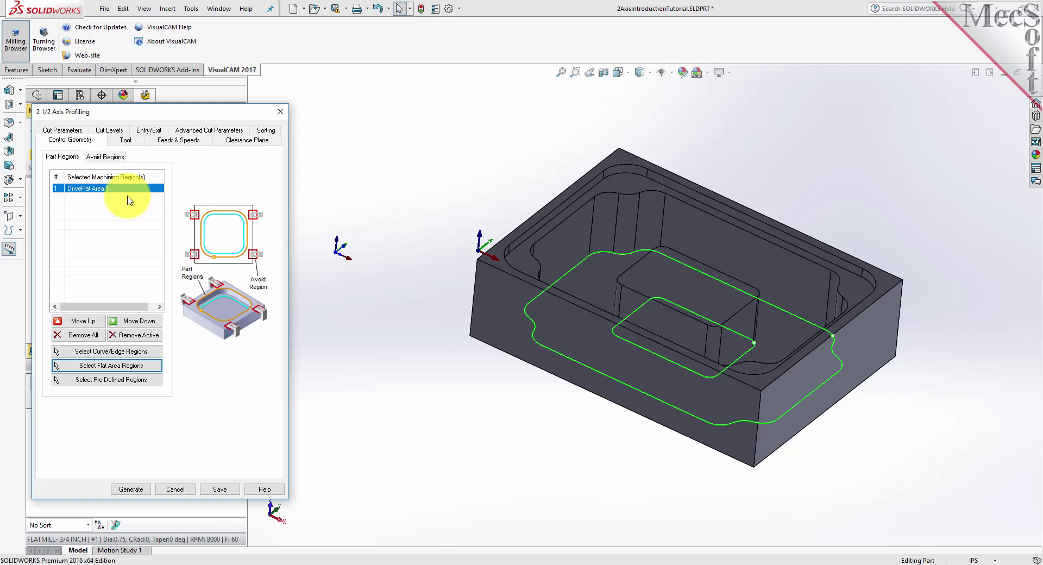
Step: Assign the FLATMILL- 1/4 INCH tool to the profiling operation, with climb cutting and the cut start side determined using the 3D model
click(128, 140)
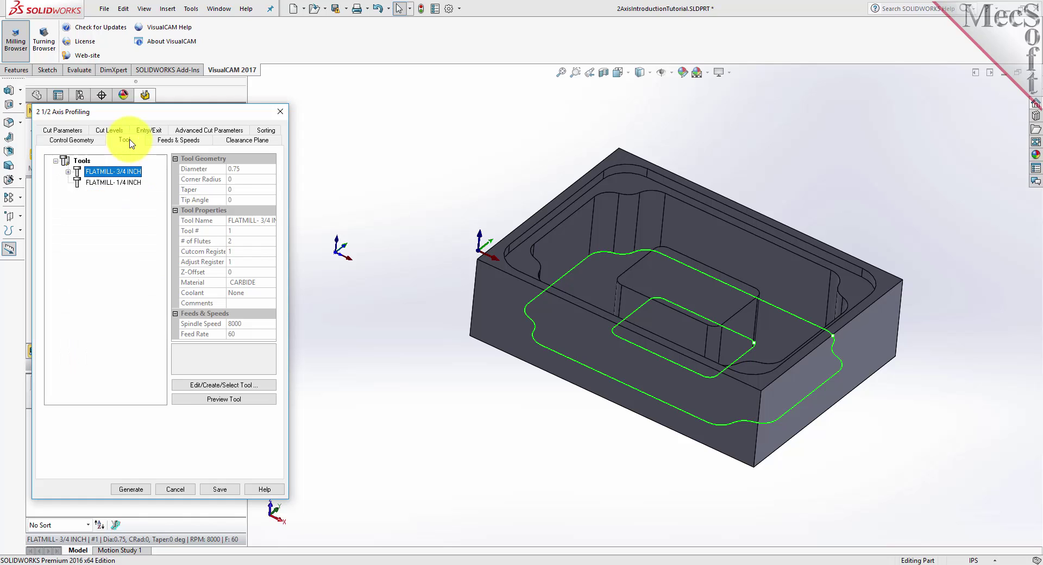
click(115, 183)
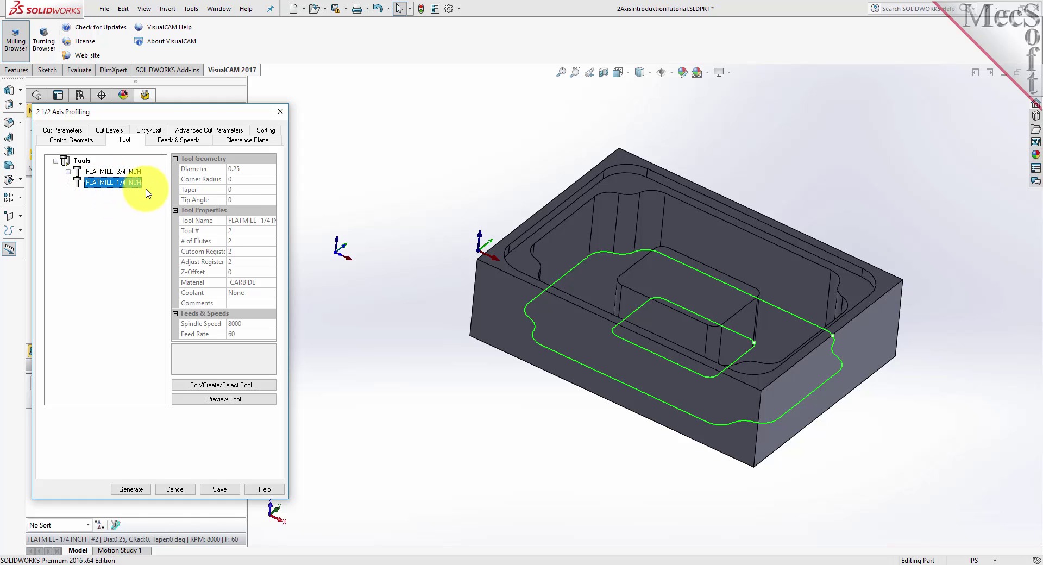
click(69, 131)
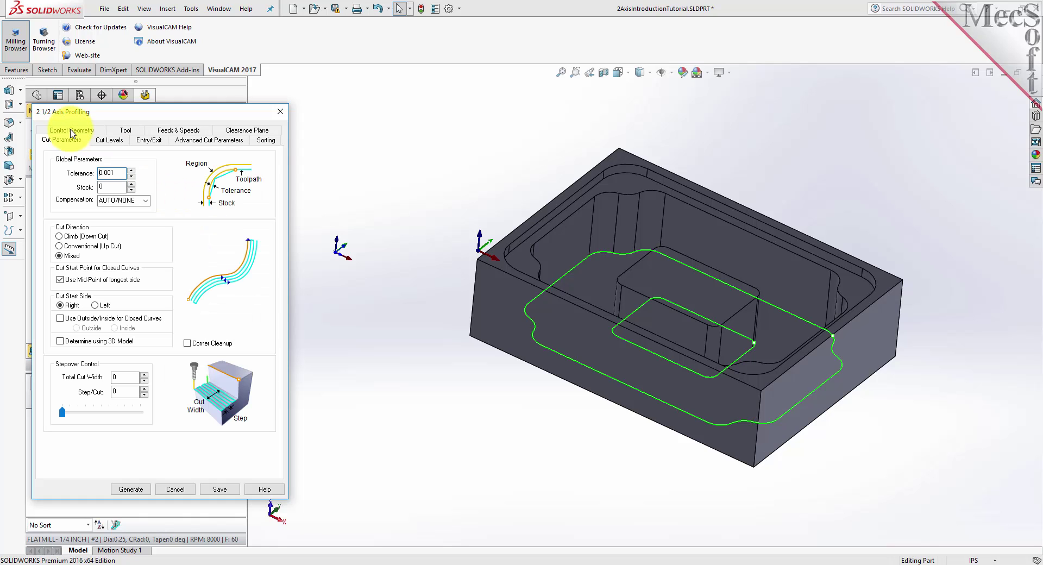
double_click(106, 173)
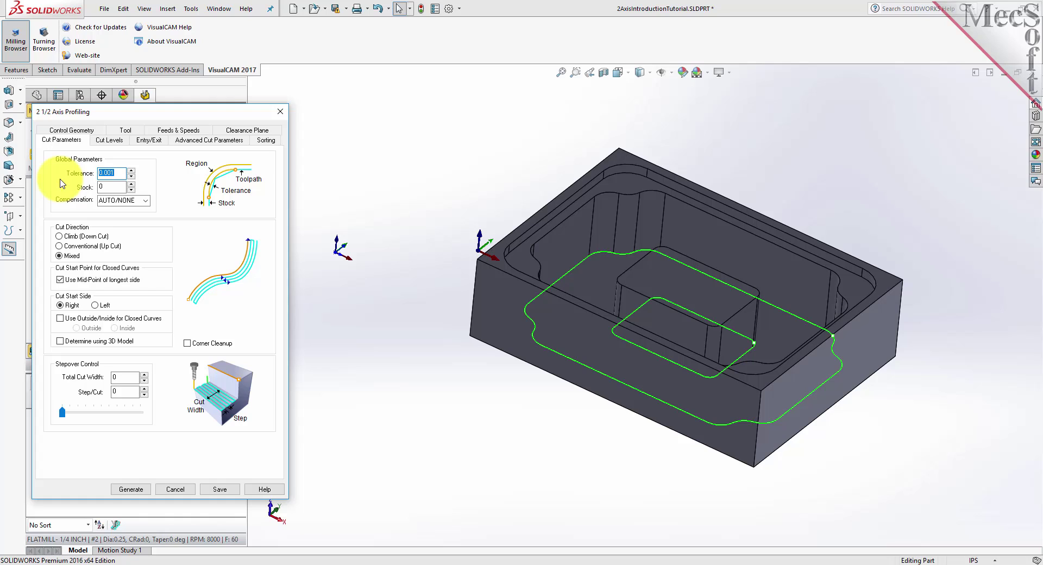
key(Tab)
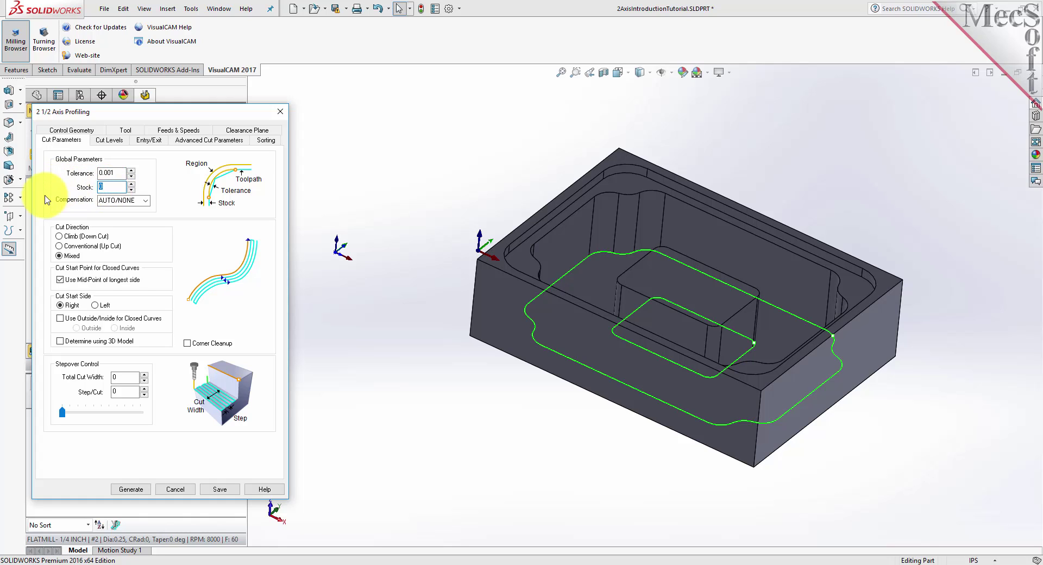
click(59, 237)
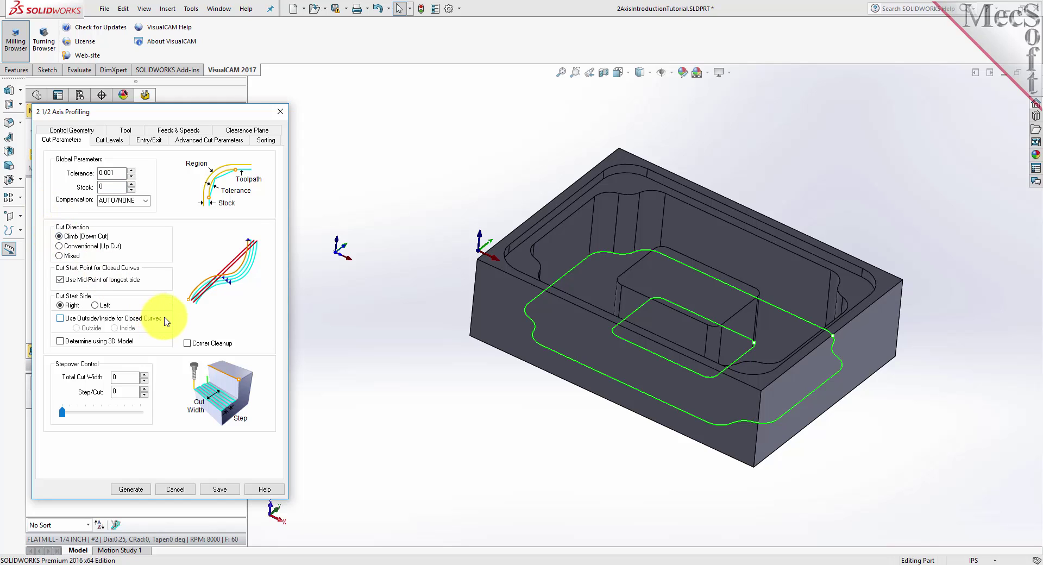
click(61, 342)
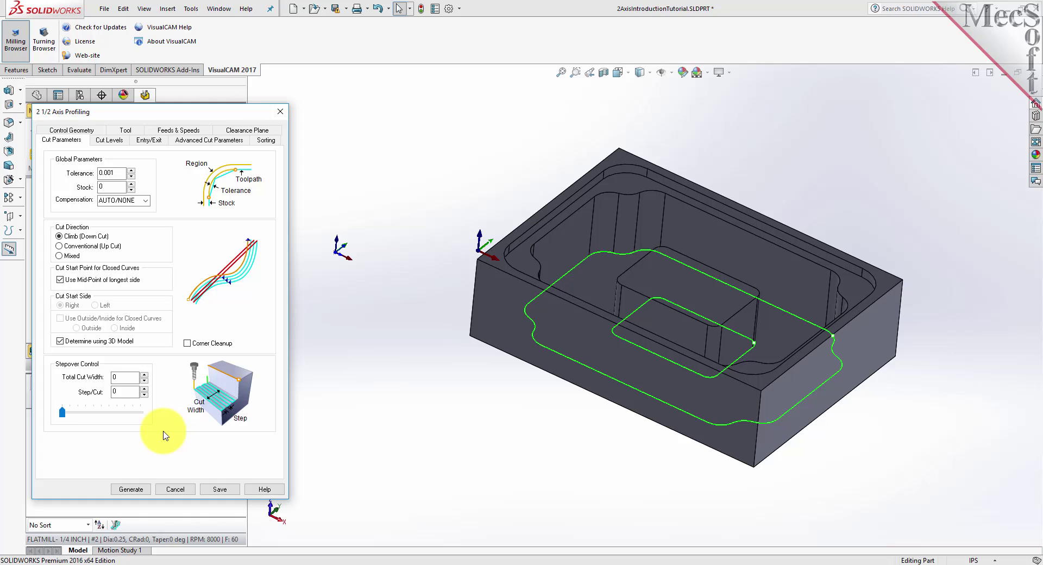
Step: Set the location of the cut geometry to At Bottom and generate the profiling operation
click(113, 140)
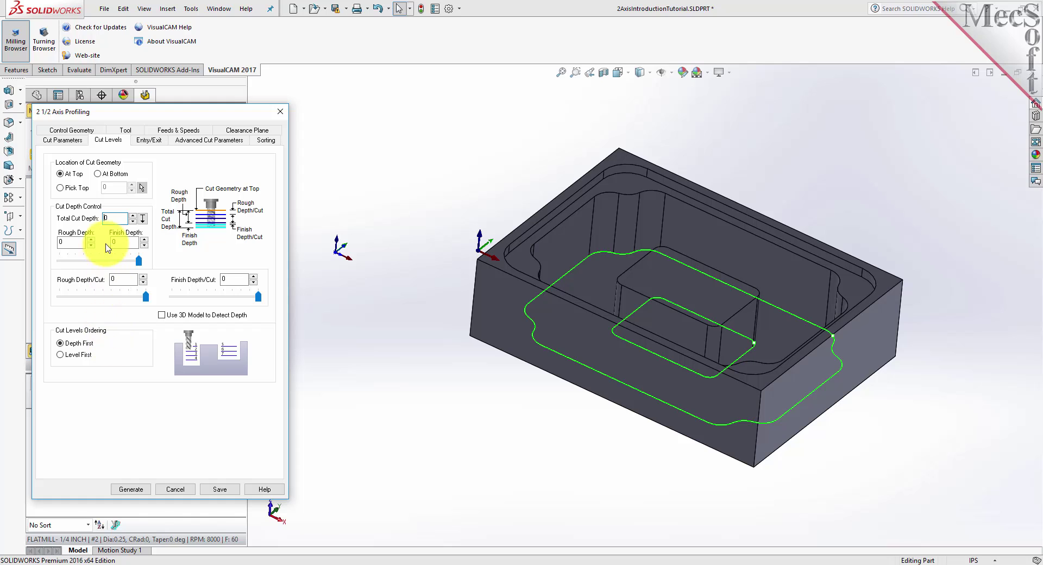
click(98, 173)
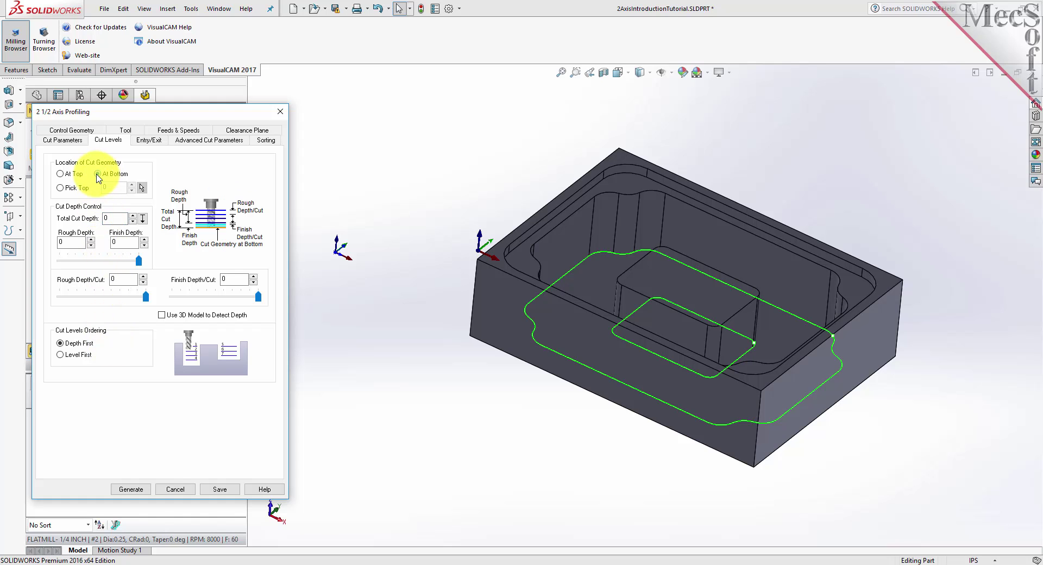
click(131, 489)
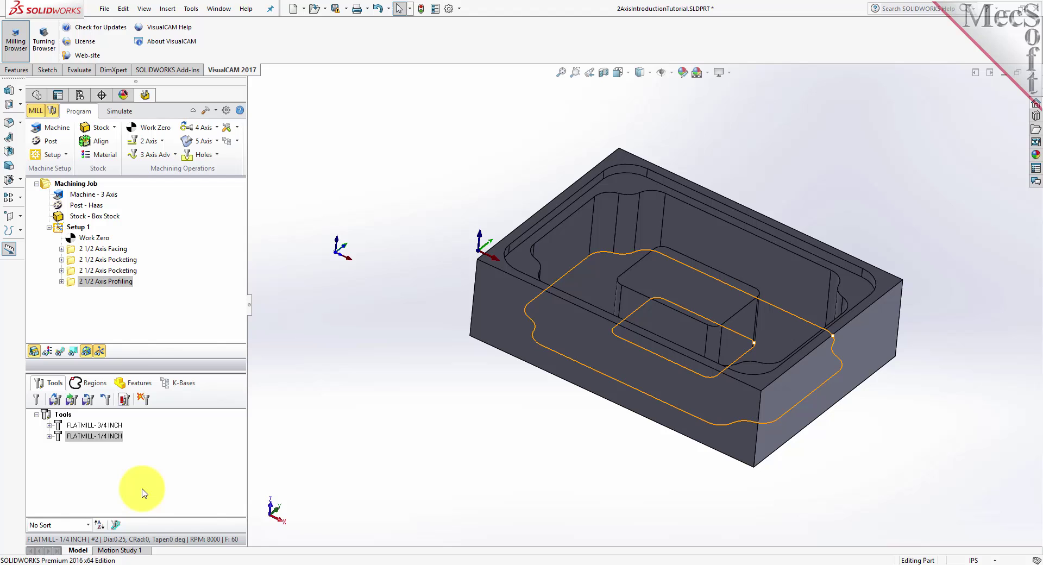
Step: Display the 2 1/2 Axis Profiling toolpath on the part and simulate the operation at the slowest speed
click(71, 280)
click(60, 351)
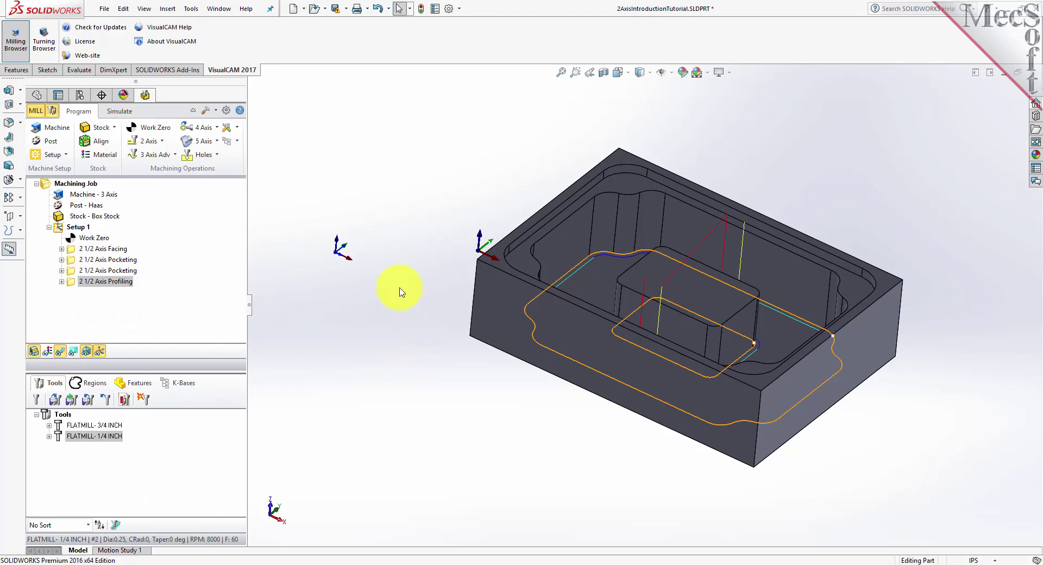
mouse_move(424, 269)
middle_down()
mouse_move(419, 406)
mouse_move(421, 256)
middle_up()
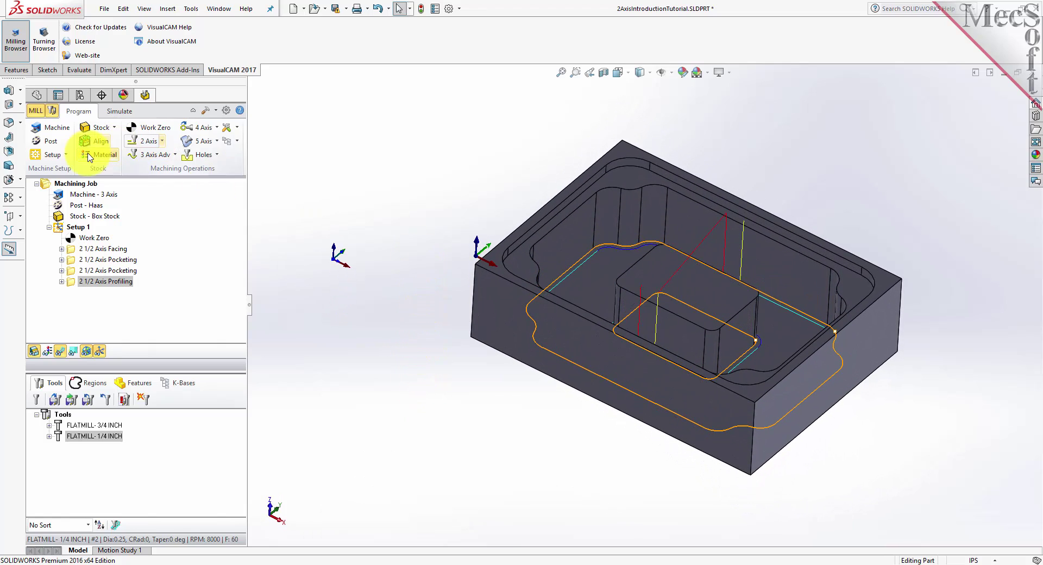
click(120, 110)
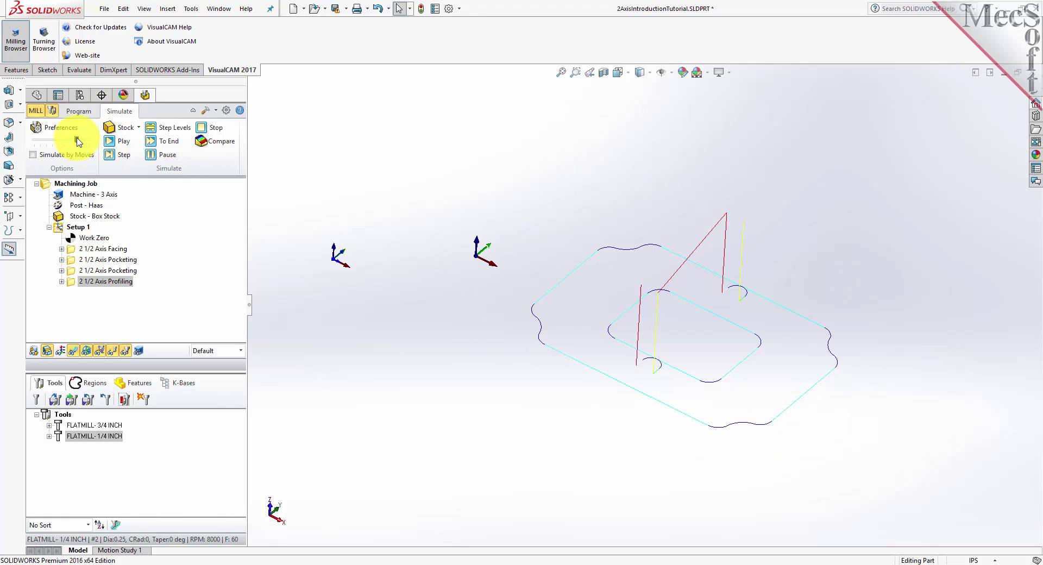
click(74, 282)
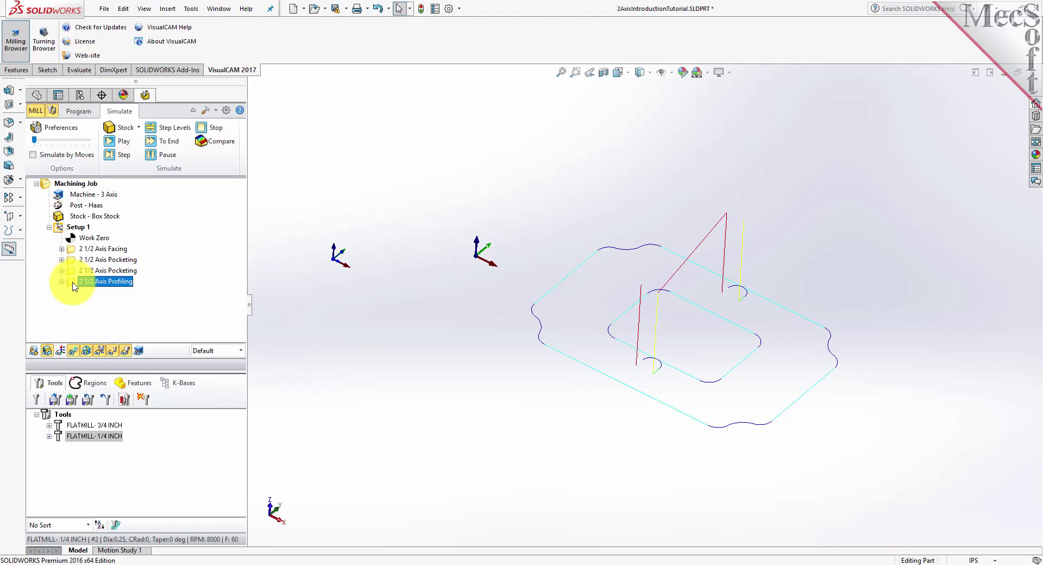
click(126, 143)
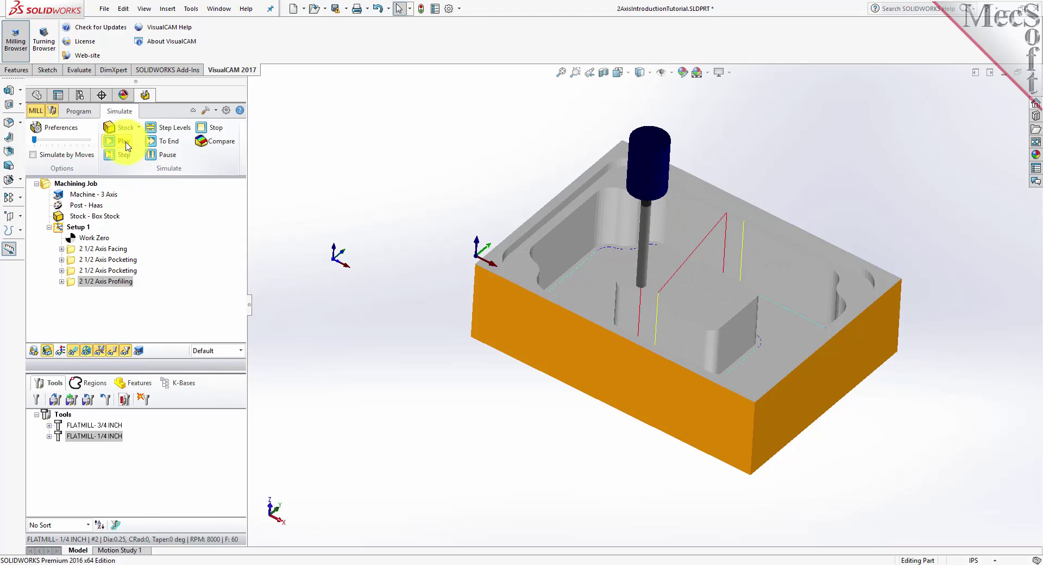
Step: Simulate all operations of Setup 1 from the box stock at a faster speed and inspect the finished cut stock
click(62, 227)
drag(32, 140, 65, 141)
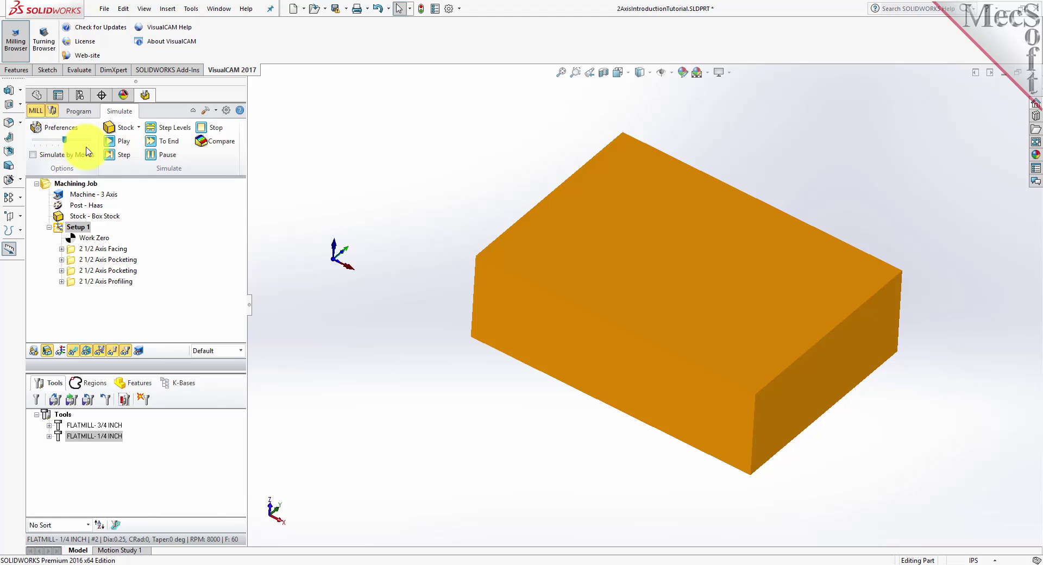
click(124, 142)
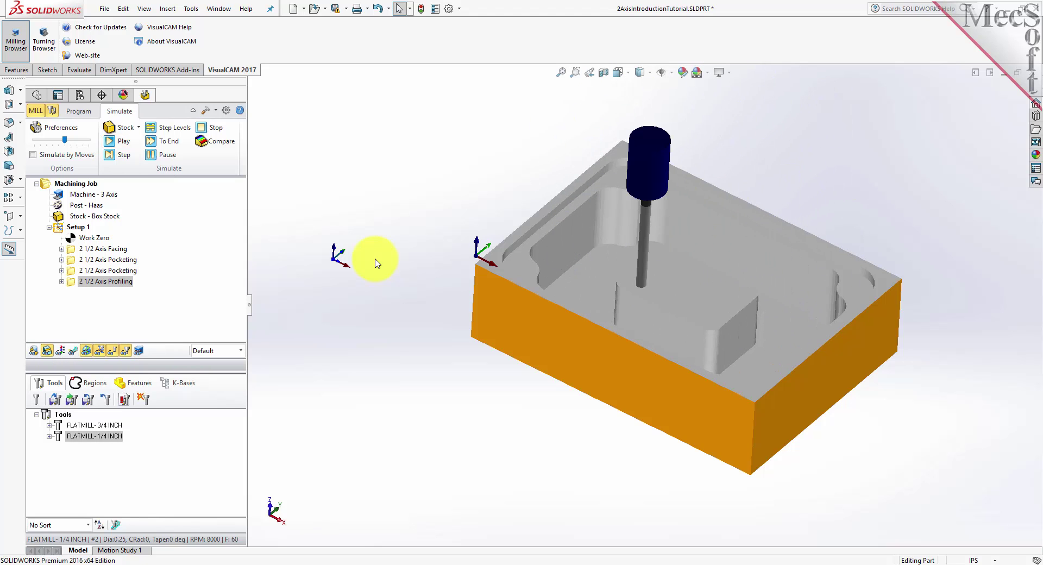
mouse_move(468, 368)
middle_down()
mouse_move(463, 314)
mouse_move(463, 431)
mouse_move(468, 349)
middle_up()
key(Escape)
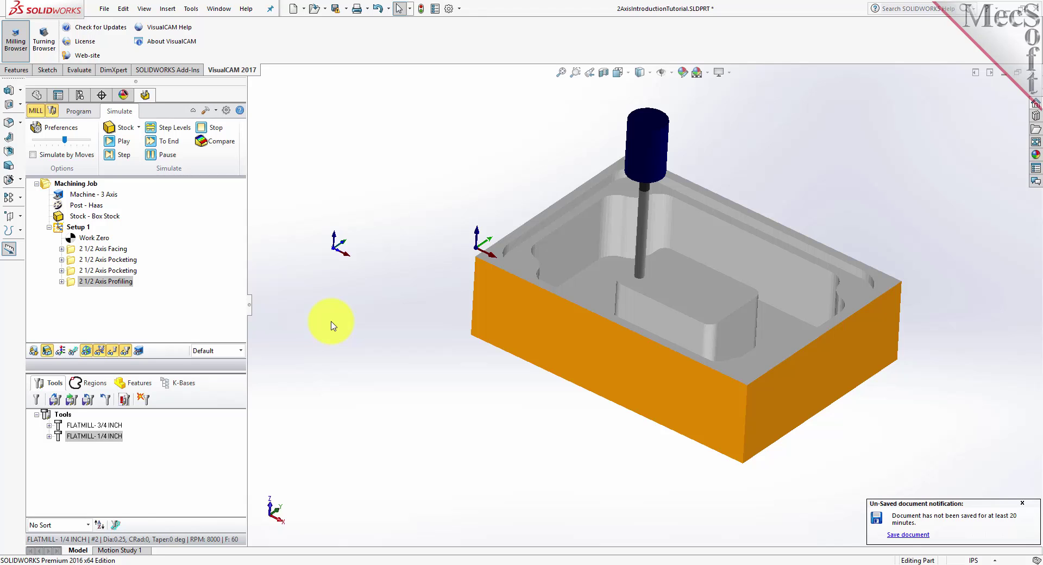
Step: Post-process Setup 1 with the Haas post to the file 2AxisIntroductionTutorial_Setup 1.nc in the QuickStart folder
click(61, 228)
right_click(60, 231)
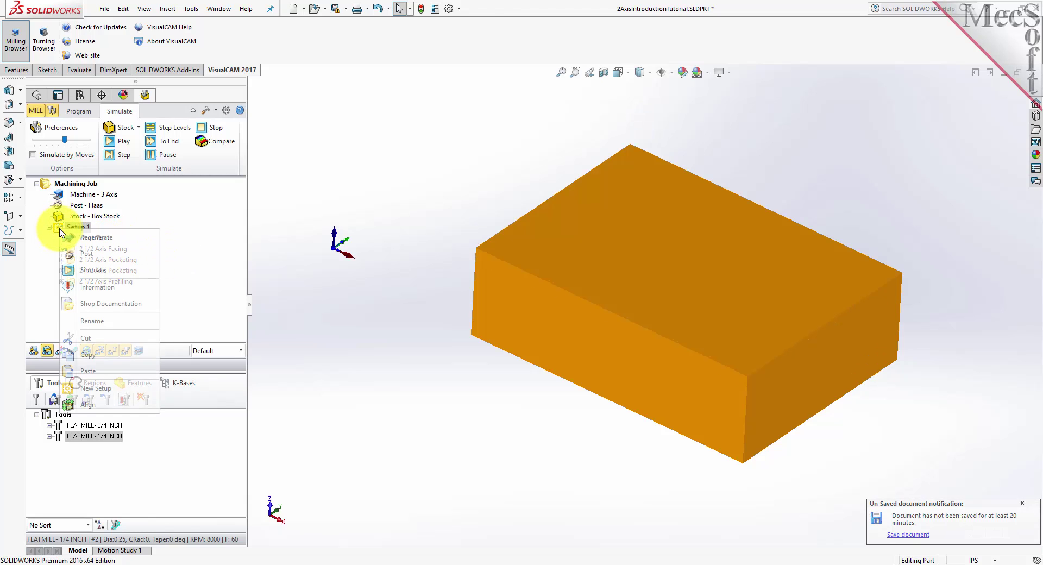
click(117, 261)
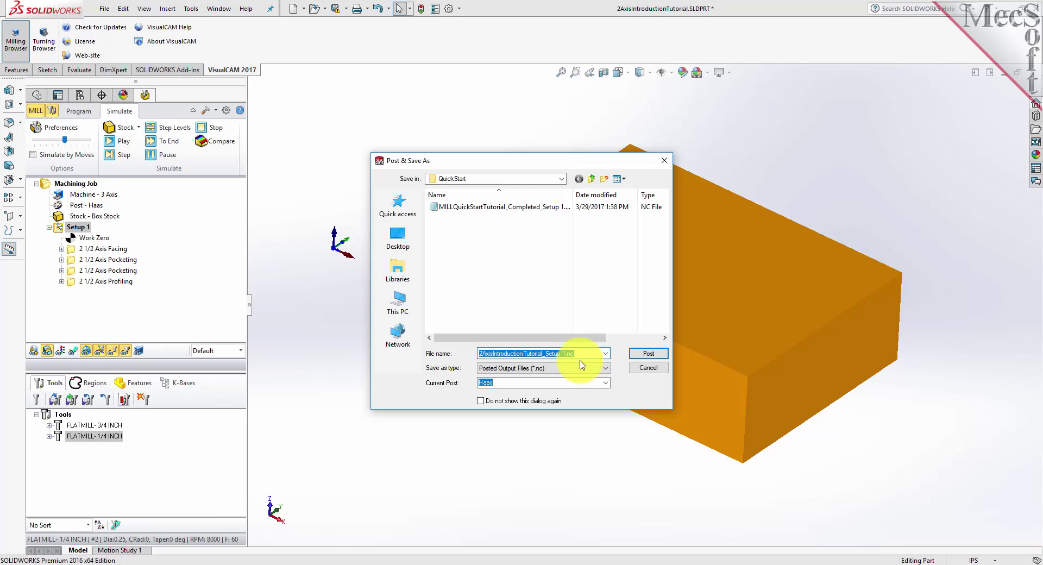
click(647, 353)
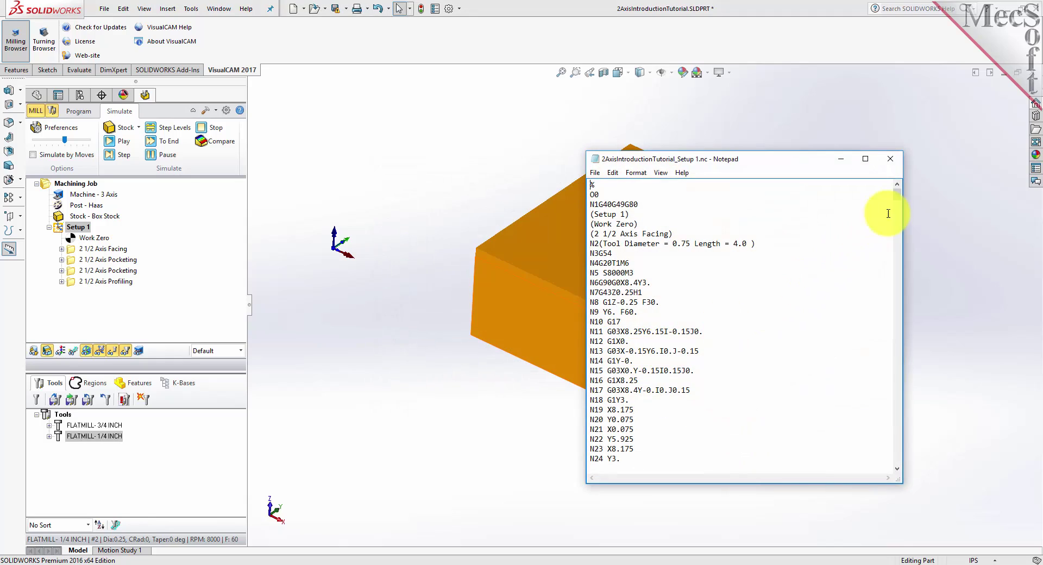
Step: Examine the posted G-code, including the facing operation comment, the spindle speed line N5 and the arc move on line N11
mouse_move(895, 195)
mouse_down()
mouse_move(889, 328)
mouse_move(899, 460)
mouse_move(900, 193)
mouse_up()
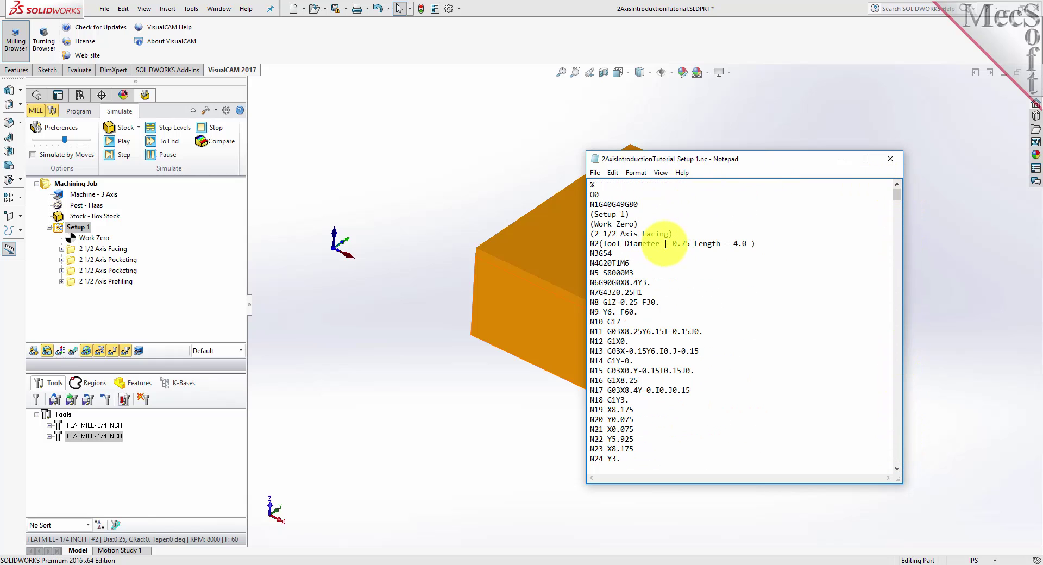
drag(675, 233, 577, 233)
drag(639, 273, 586, 271)
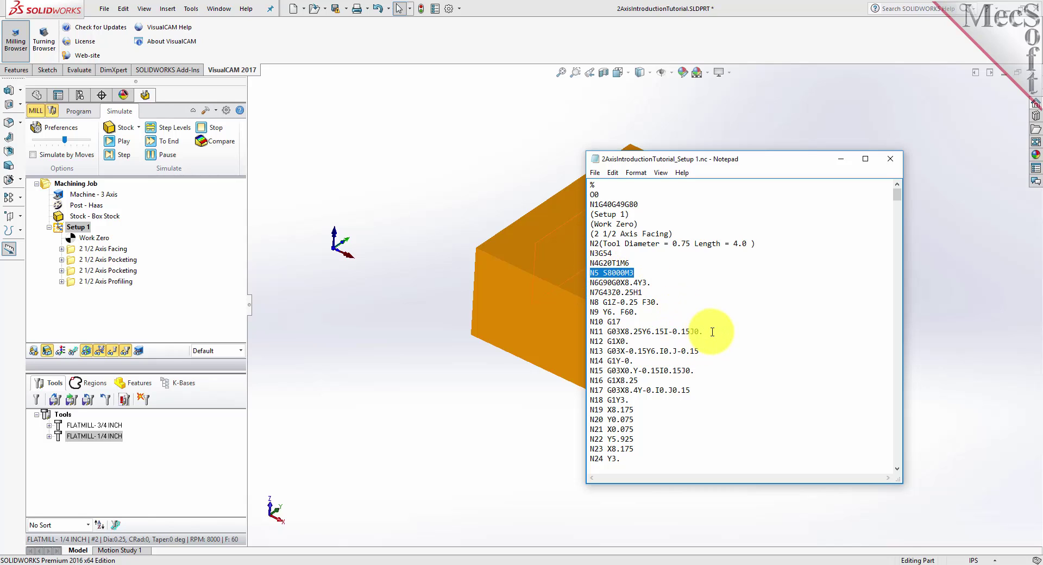
drag(707, 331, 579, 326)
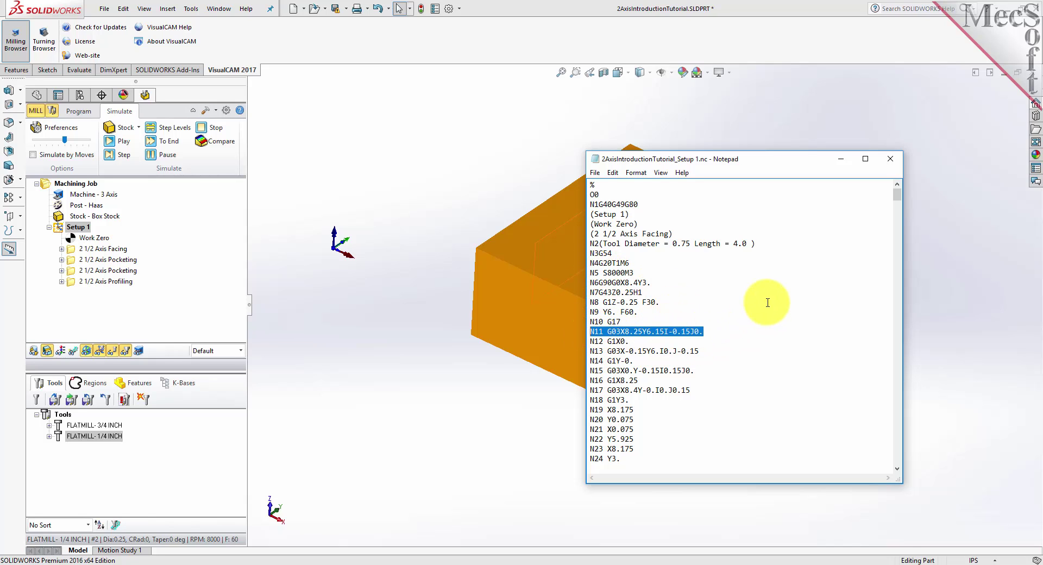